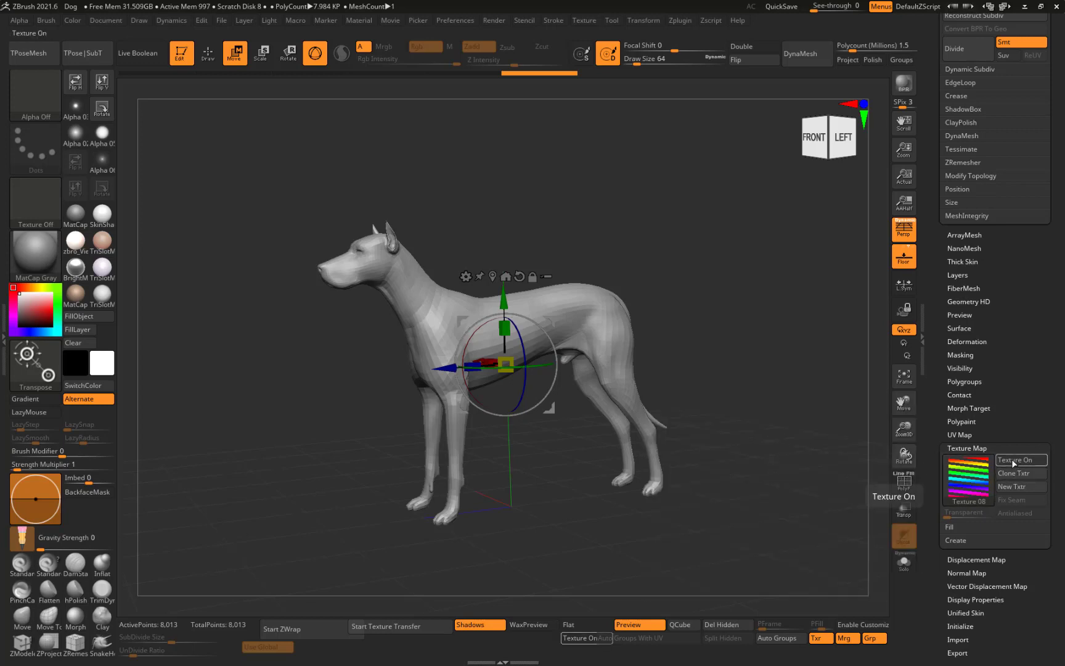
Unwrap the dog model's UVs with UV Master, using the Symmetry and Polygroups options.
{"action": "mouse_move", "coordinate": [809, 431]}
{"action": "left_mouse_down"}
{"action": "mouse_move", "coordinate": [771, 426]}
{"action": "mouse_move", "coordinate": [820, 426]}
{"action": "left_mouse_up"}
{"action": "scroll", "coordinate": [931, 167], "scroll_direction": "up", "scroll_amount": 10}
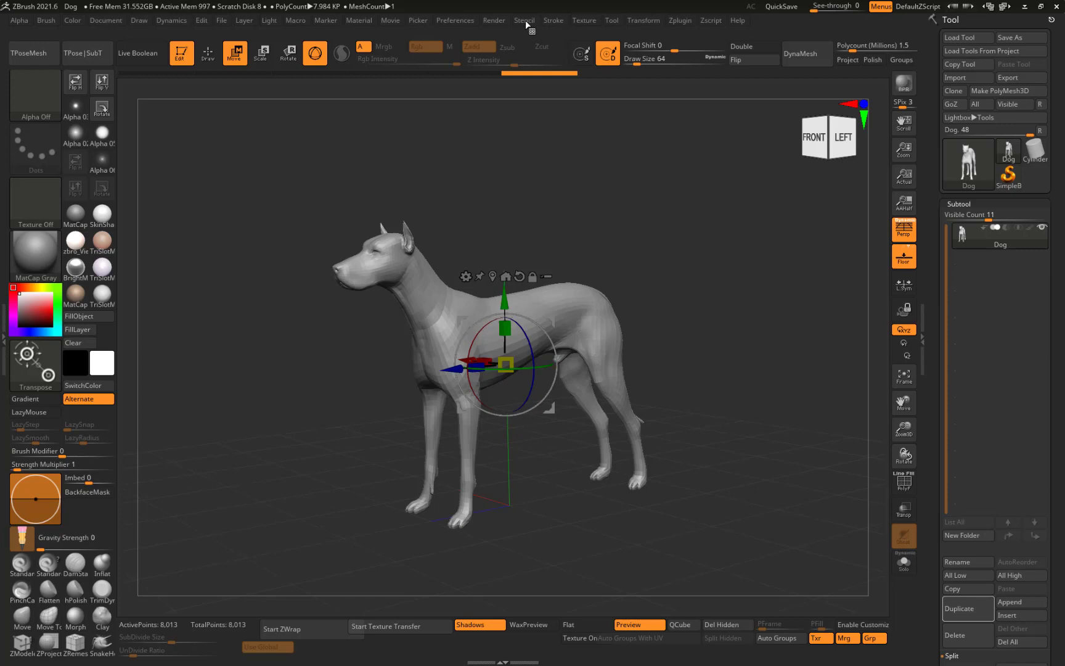
{"action": "left_click", "coordinate": [688, 24]}
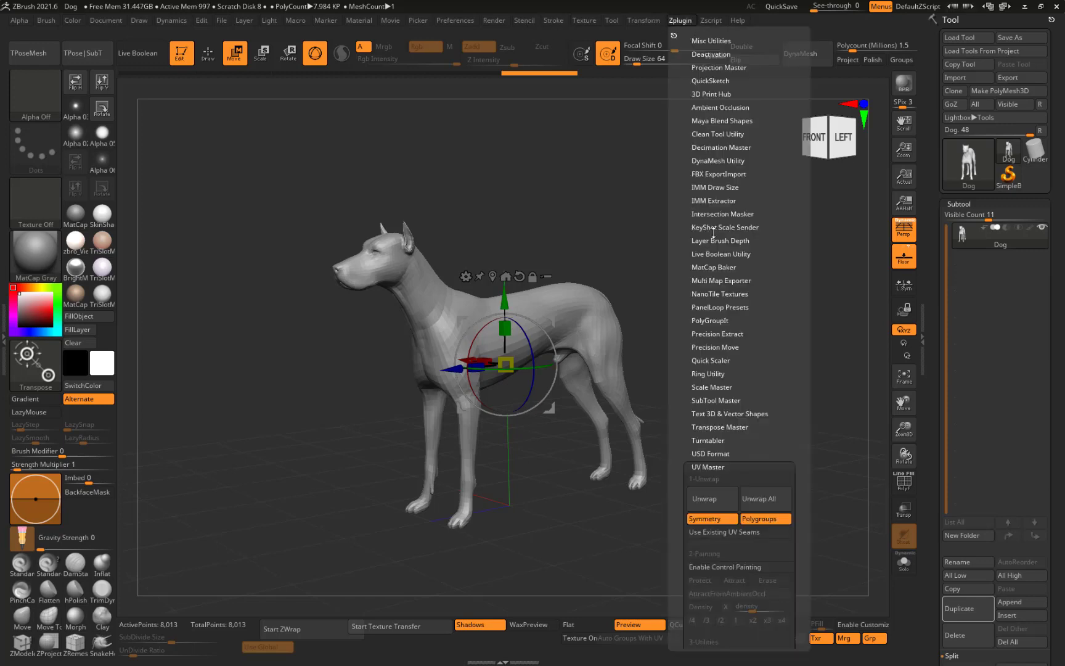
{"action": "scroll", "coordinate": [692, 445], "scroll_direction": "down", "scroll_amount": 5}
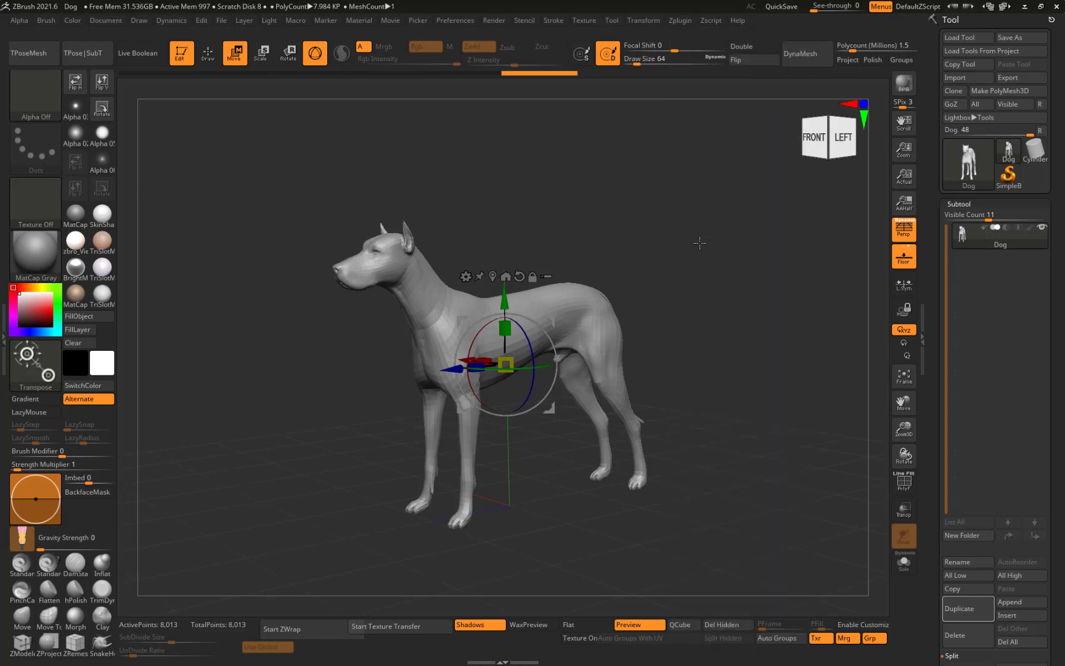
{"action": "left_click", "coordinate": [677, 25]}
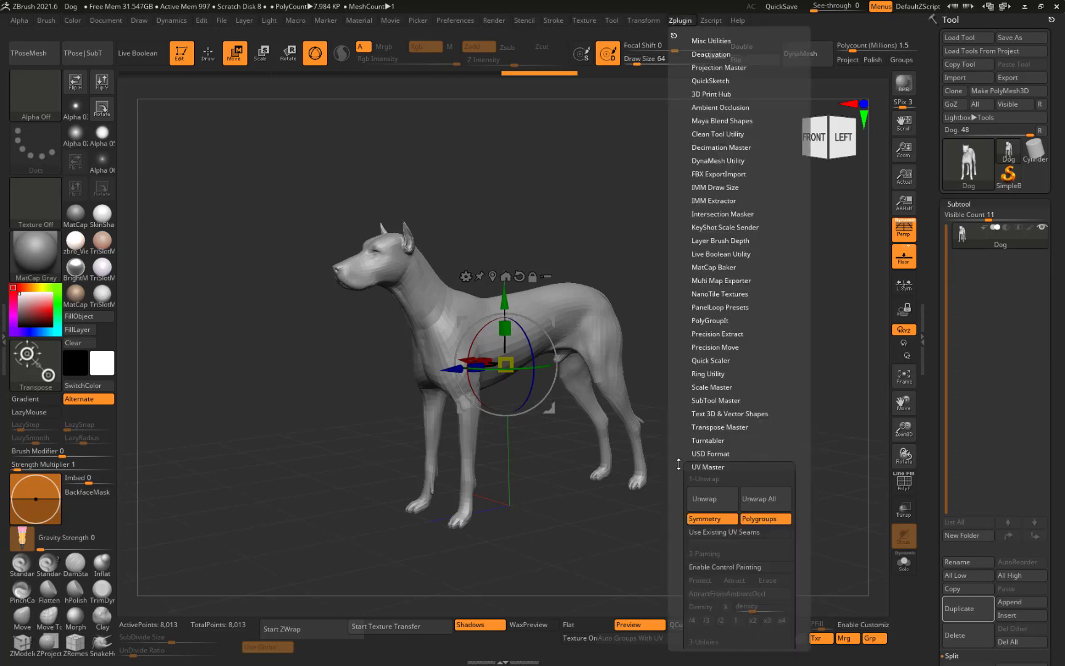
{"action": "scroll", "coordinate": [678, 464], "scroll_direction": "down", "scroll_amount": 6}
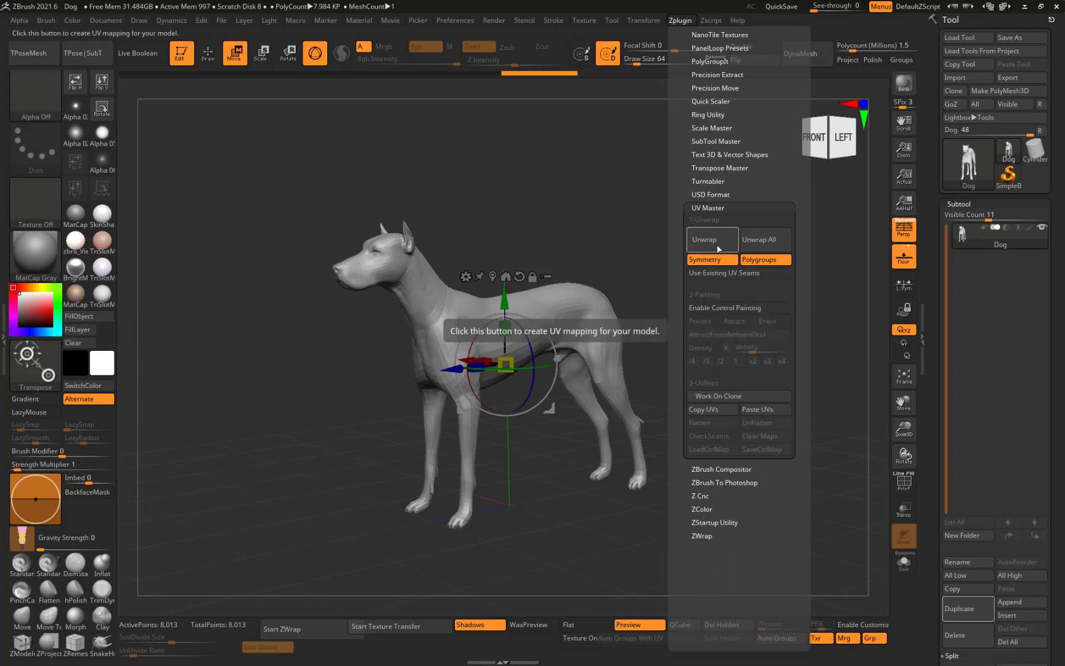
{"action": "left_click", "coordinate": [718, 247]}
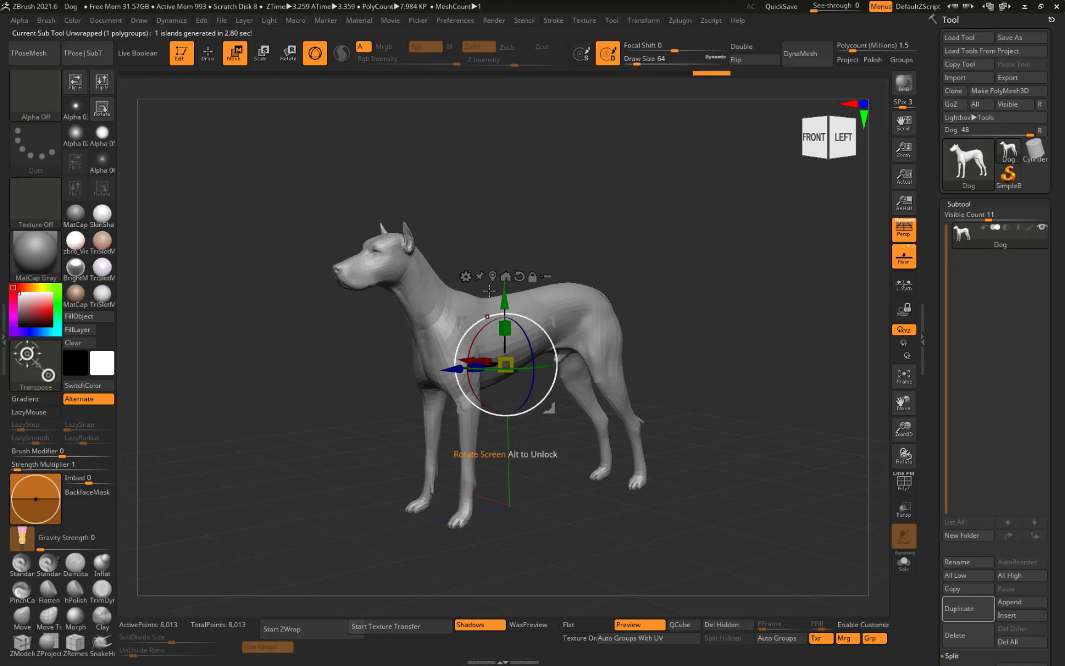
Flatten the dog's unwrapped UVs in UV Master to inspect the layout, and unflatten the model again.
{"action": "left_click", "coordinate": [684, 21]}
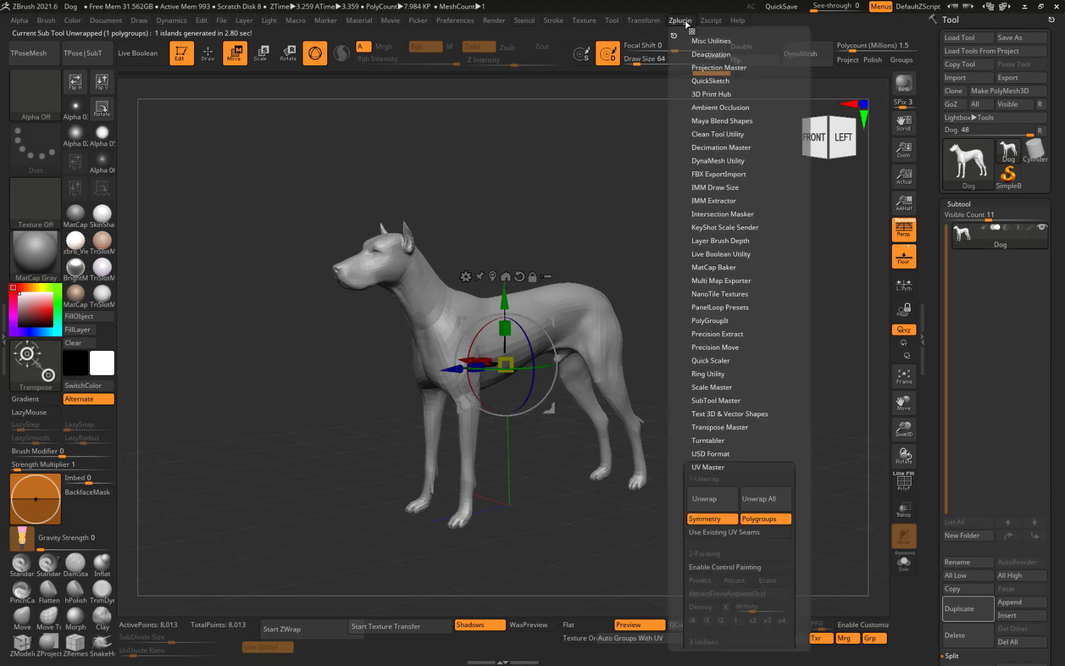
{"action": "scroll", "coordinate": [678, 469], "scroll_direction": "down", "scroll_amount": 5}
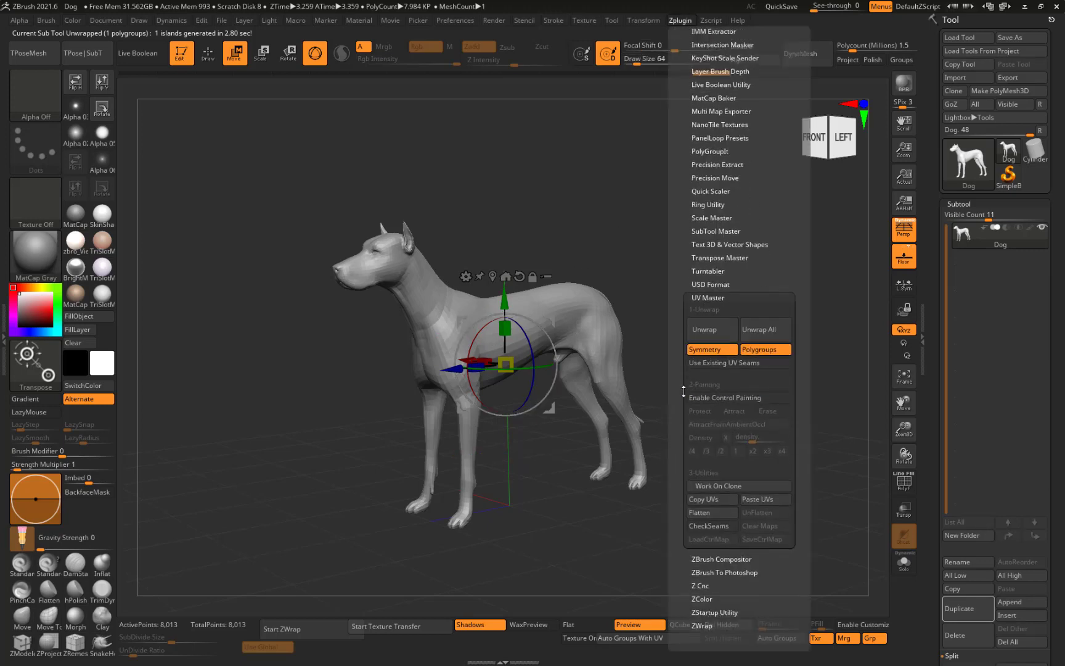
{"action": "left_click", "coordinate": [694, 377]}
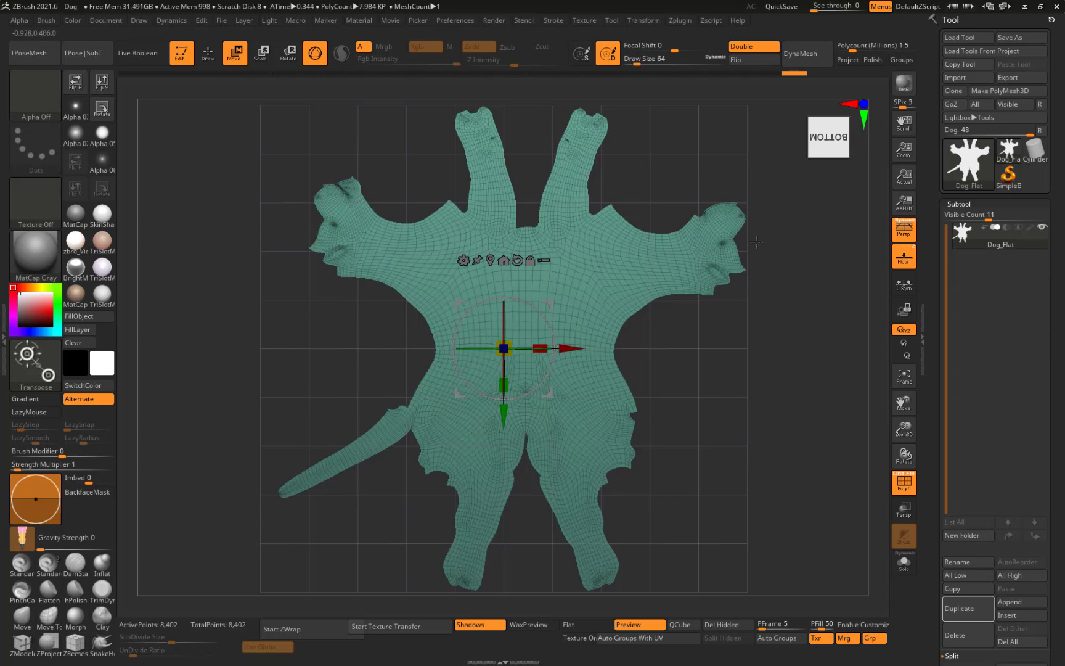
{"action": "left_click", "coordinate": [687, 21]}
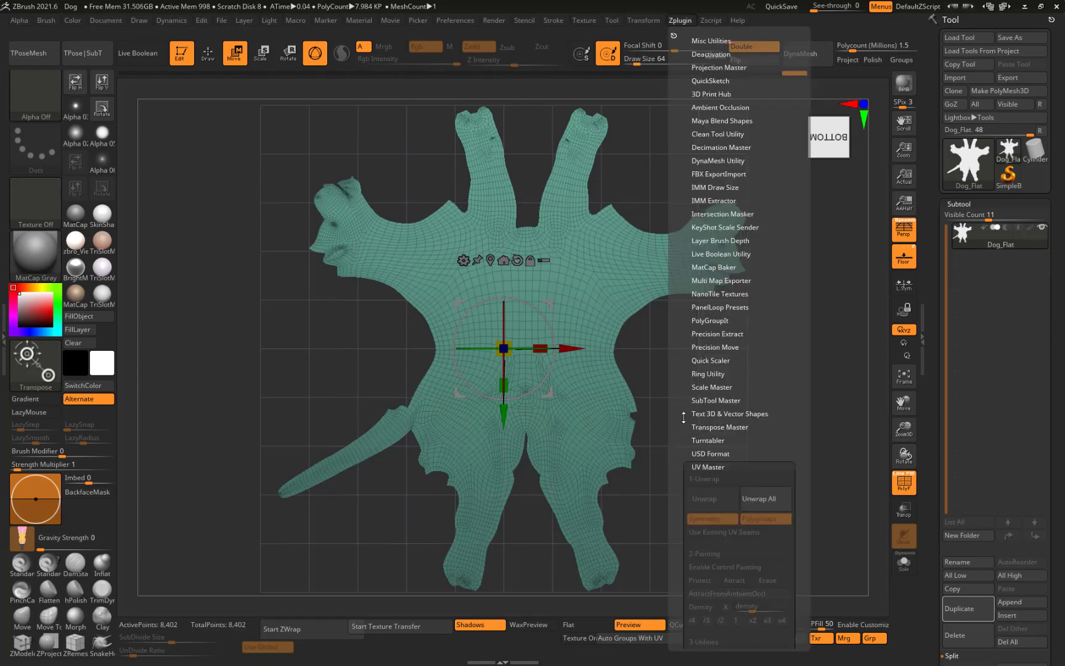
{"action": "scroll", "coordinate": [683, 418], "scroll_direction": "down", "scroll_amount": 5}
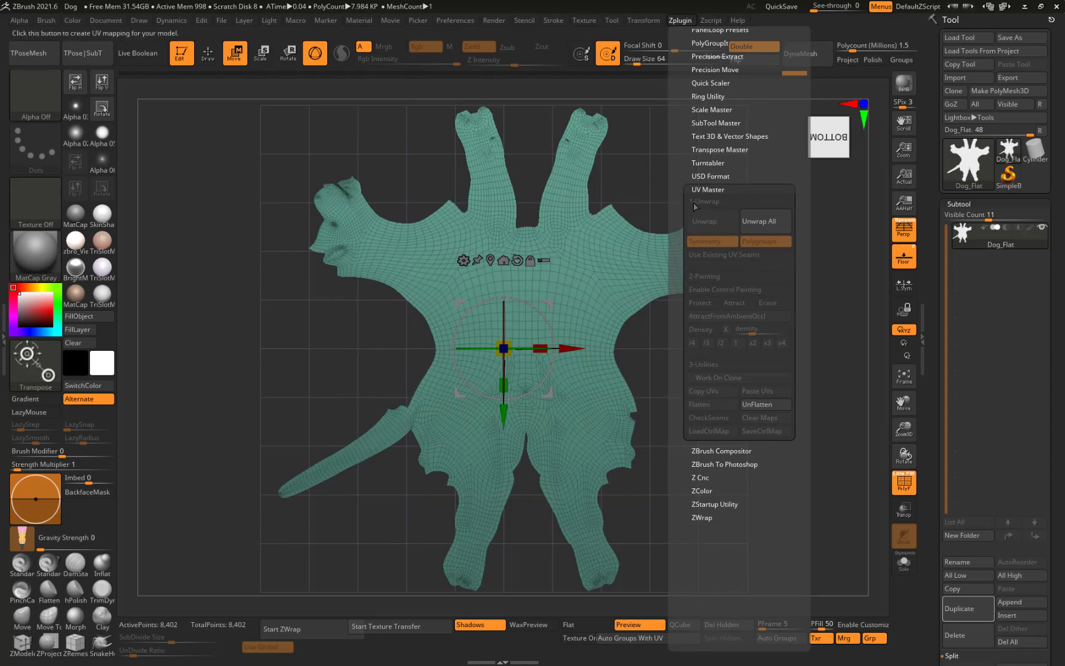
{"action": "left_click", "coordinate": [762, 404]}
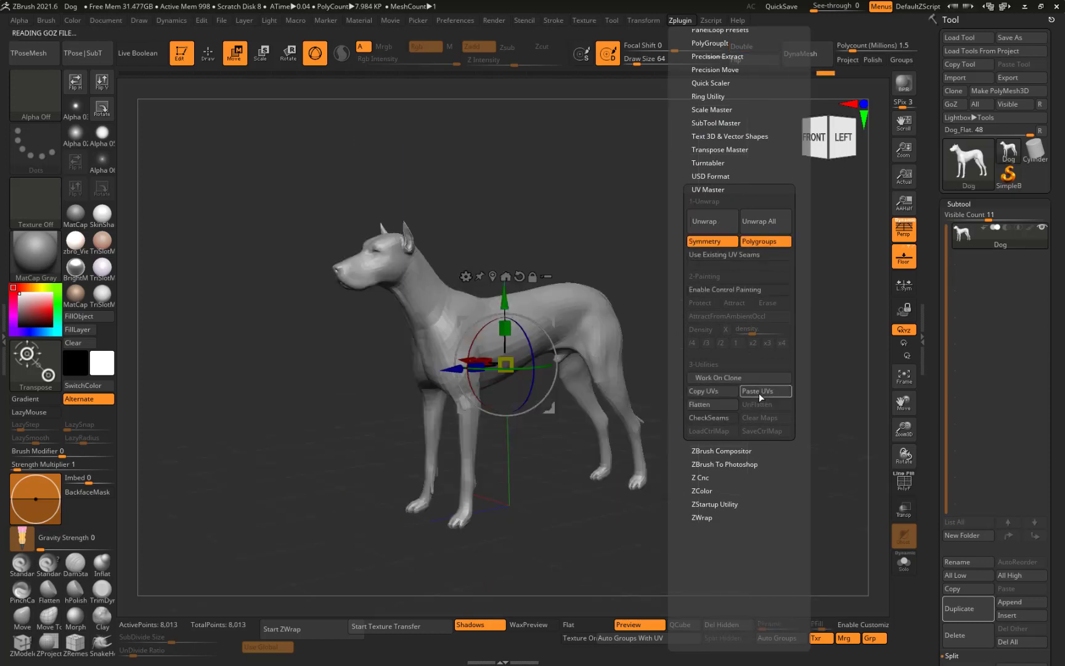
{"action": "left_click_drag", "start_coordinate": [763, 399], "coordinate": [700, 162]}
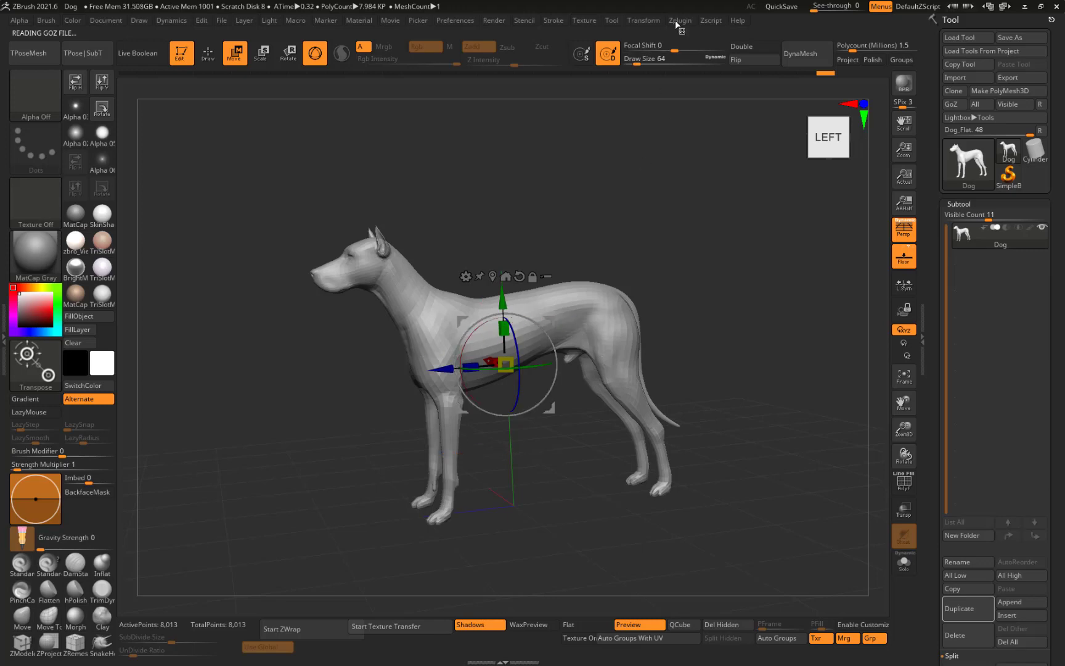
{"action": "mouse_move", "coordinate": [674, 20]}
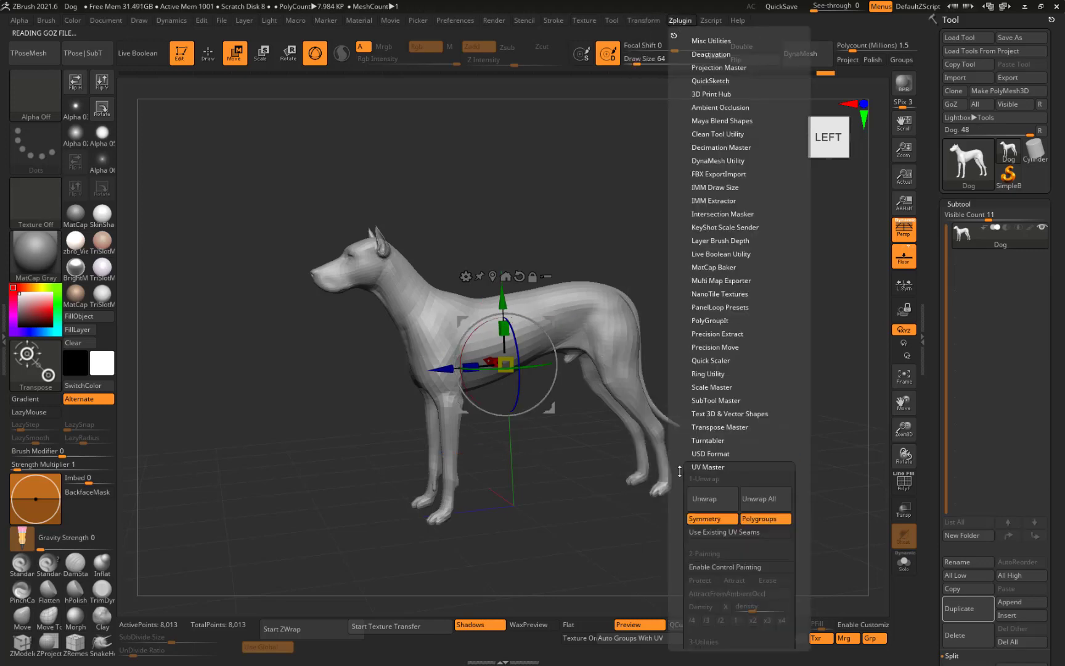
{"action": "scroll", "coordinate": [679, 471], "scroll_direction": "down", "scroll_amount": 10}
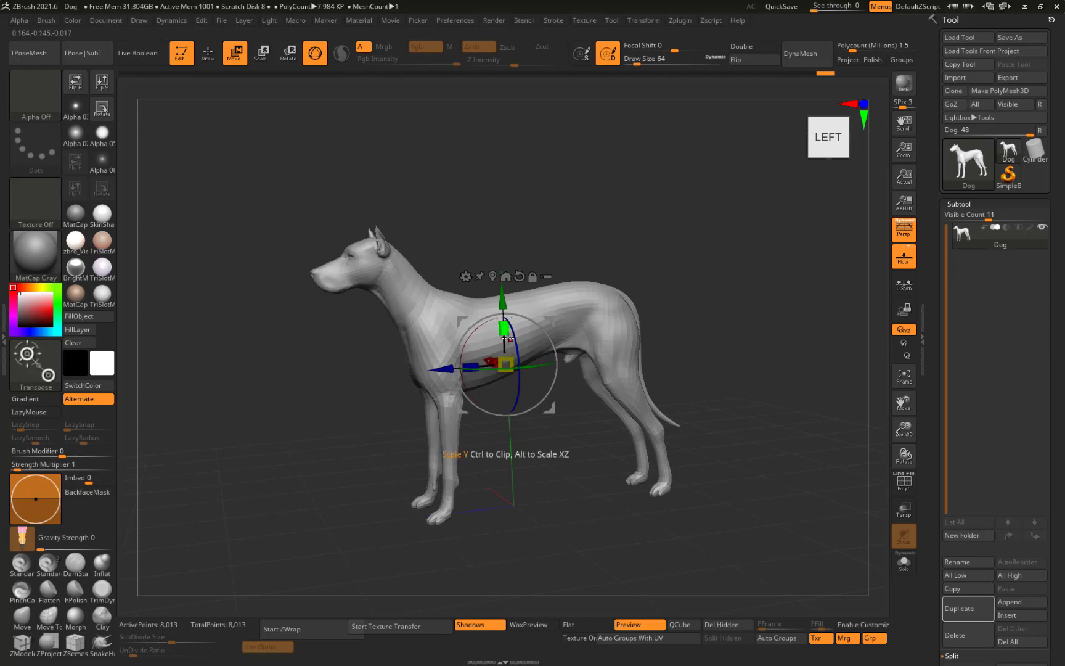
{"action": "left_click", "coordinate": [676, 21]}
{"action": "left_click_drag", "start_coordinate": [324, 420], "coordinate": [325, 416]}
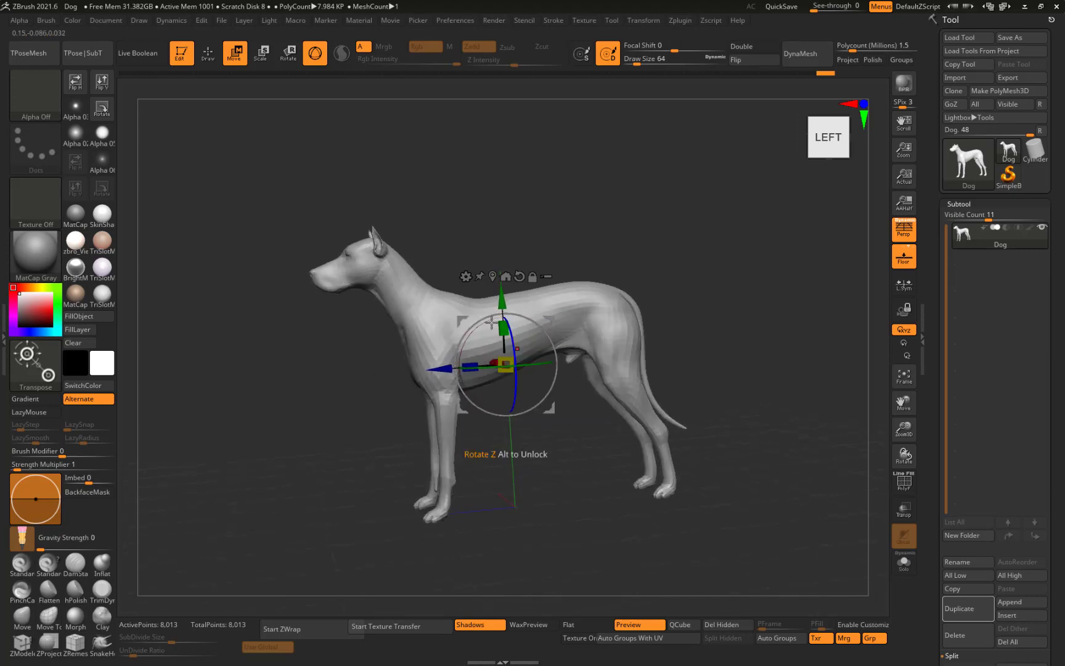
Turn off the transform gizmo and switch to Draw mode.
{"action": "left_click", "coordinate": [315, 54]}
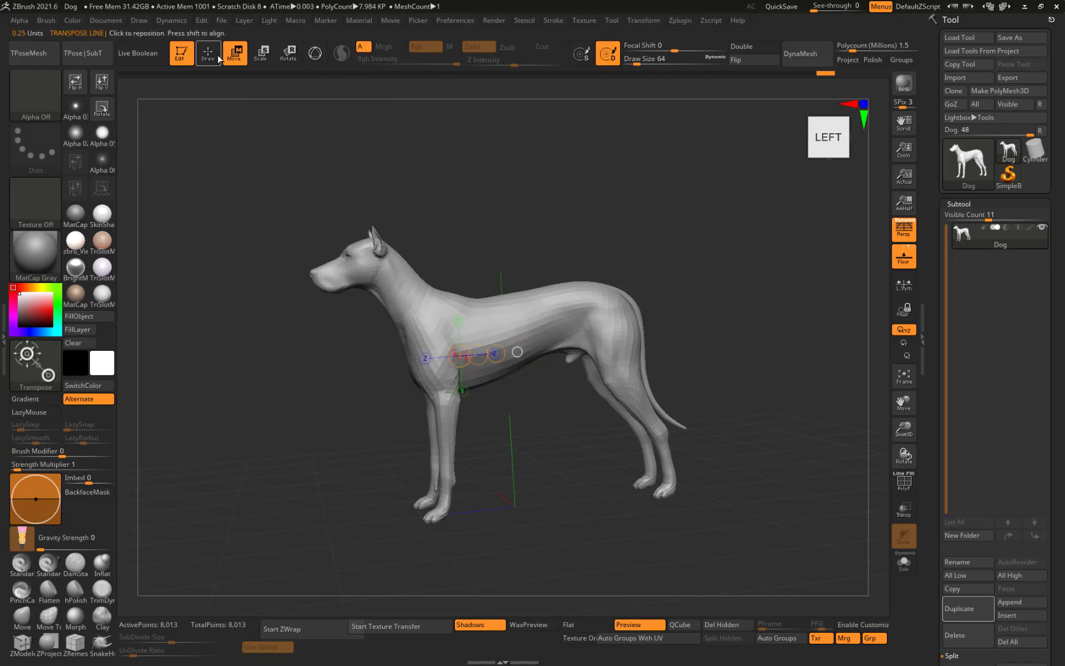
{"action": "key", "text": "q"}
{"action": "mouse_move", "coordinate": [346, 403]}
{"action": "left_mouse_down"}
{"action": "mouse_move", "coordinate": [335, 399]}
{"action": "mouse_move", "coordinate": [361, 414]}
{"action": "left_mouse_up"}
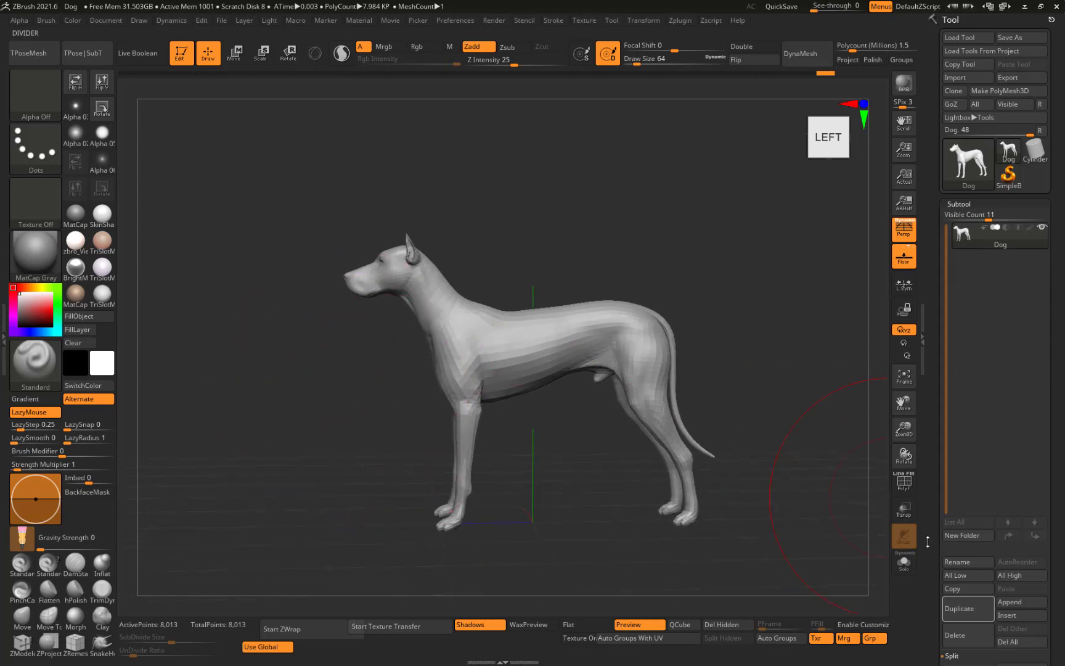
Preview Texture 08 and the star-shaped Texture 12 on the dog, and set its texture map to Texture Off.
{"action": "left_click_drag", "start_coordinate": [928, 541], "coordinate": [924, 337]}
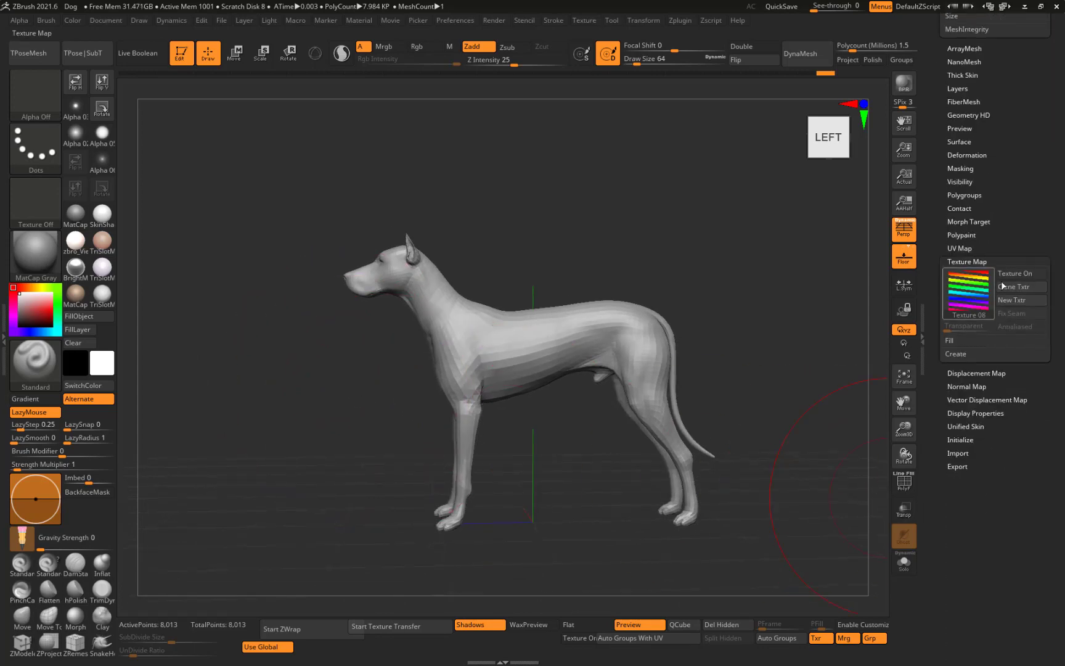
{"action": "left_click", "coordinate": [1014, 275]}
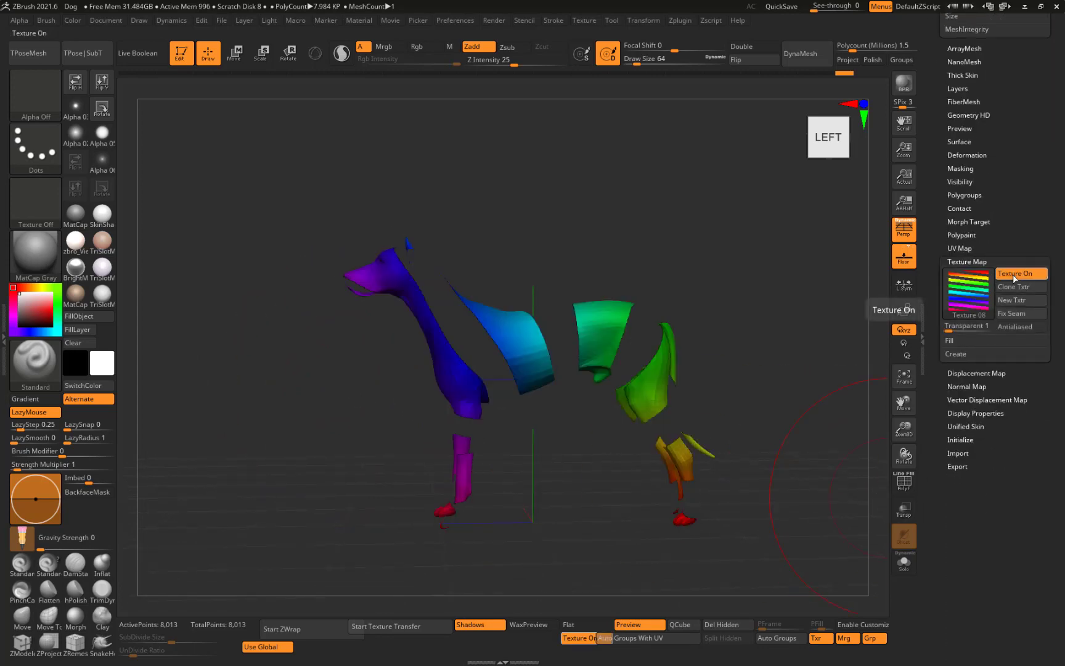
{"action": "left_click", "coordinate": [967, 293]}
{"action": "left_click", "coordinate": [639, 366]}
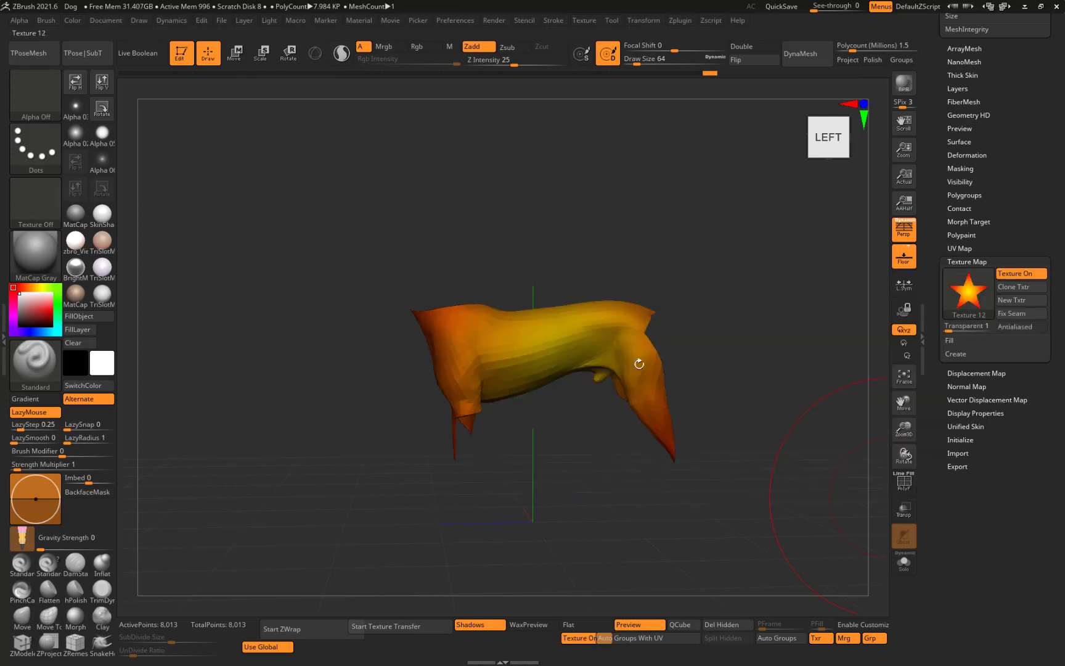
{"action": "left_click", "coordinate": [967, 292]}
{"action": "left_click", "coordinate": [486, 302]}
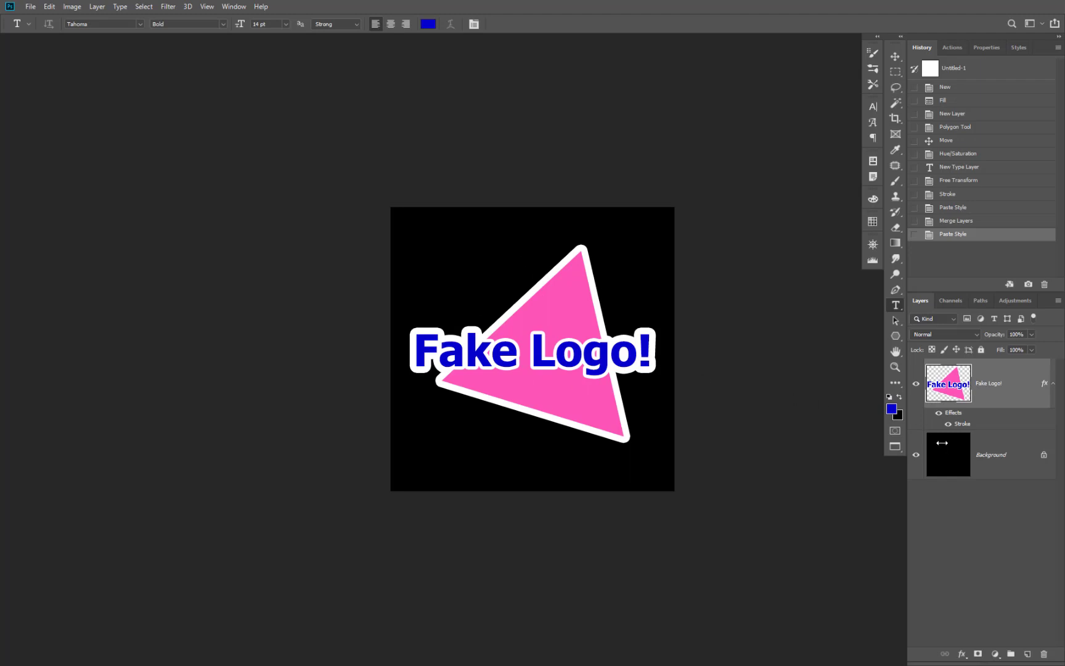
Switch to Photoshop, flatten the "Fake Logo!" artwork into a single background layer and save it as FakeLogo.
{"action": "left_click", "coordinate": [947, 305]}
{"action": "left_click", "coordinate": [919, 302]}
{"action": "key", "text": "ctrl+shift+e"}
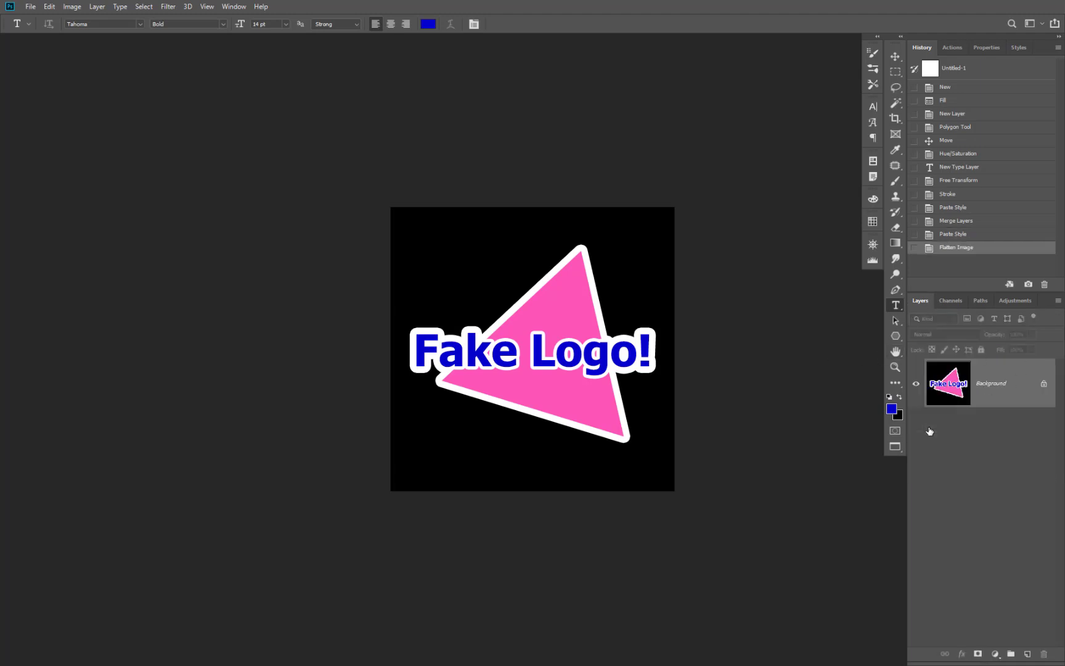
{"action": "key", "text": "ctrl+shift+s"}
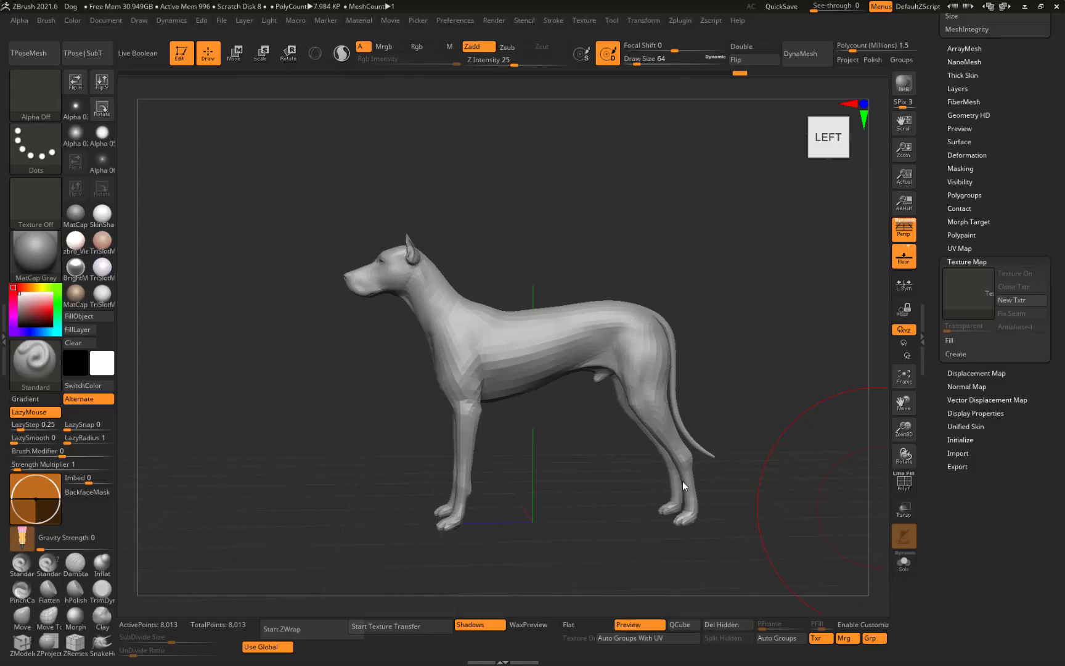
Switch to ZBrush, import the FakeLogo image as a texture and make it the current brush texture.
{"action": "left_click", "coordinate": [35, 213]}
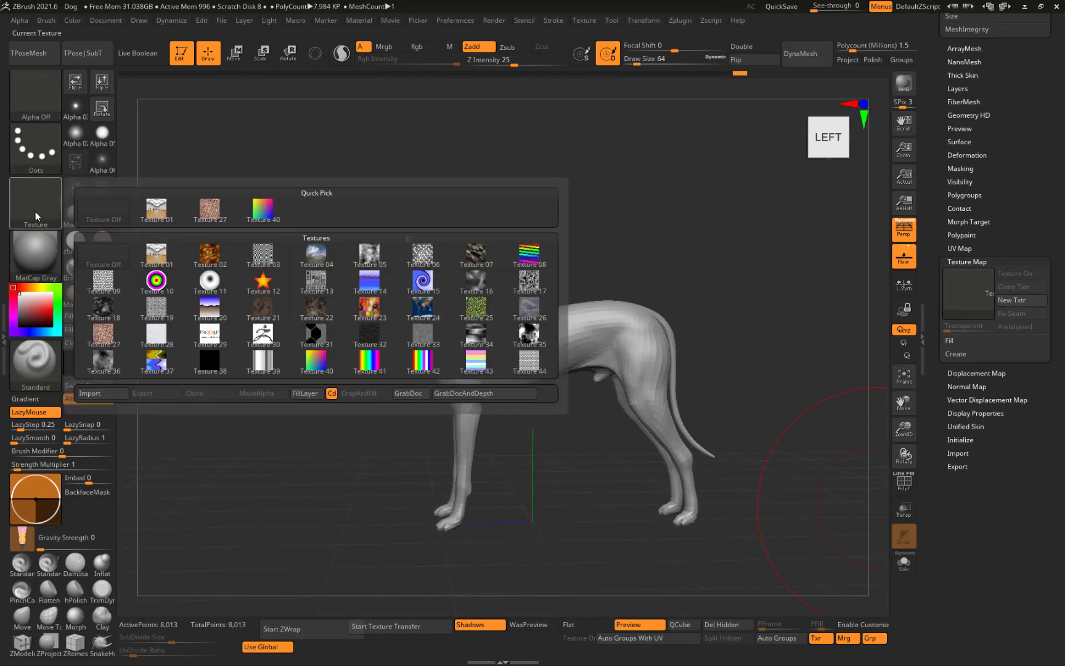
{"action": "left_click", "coordinate": [102, 392]}
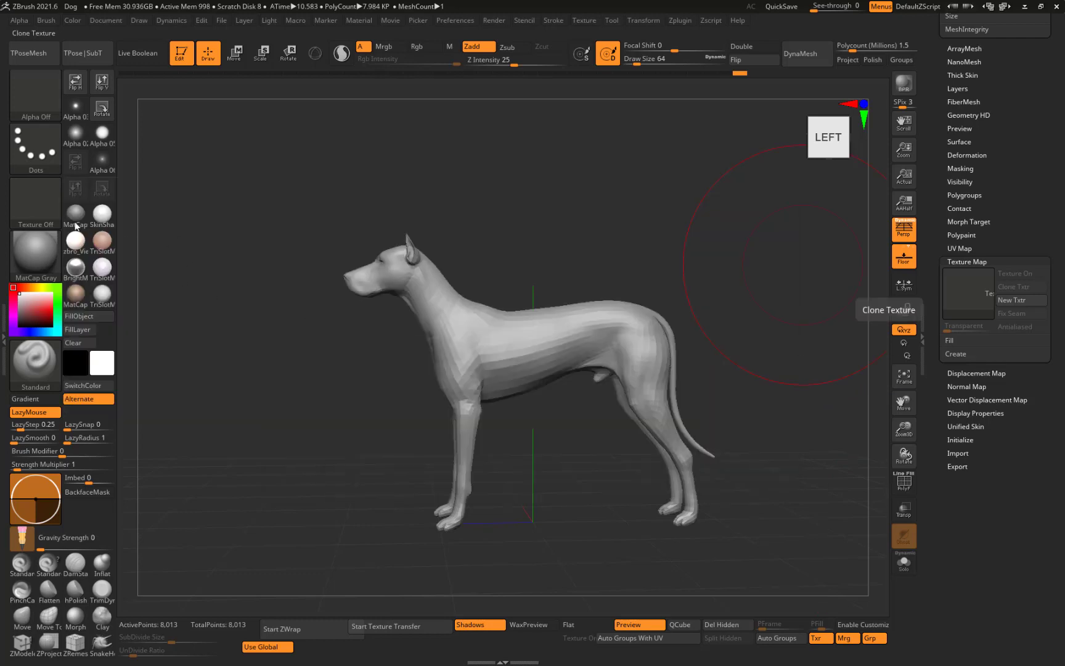
{"action": "left_click", "coordinate": [34, 203]}
{"action": "left_click", "coordinate": [309, 211]}
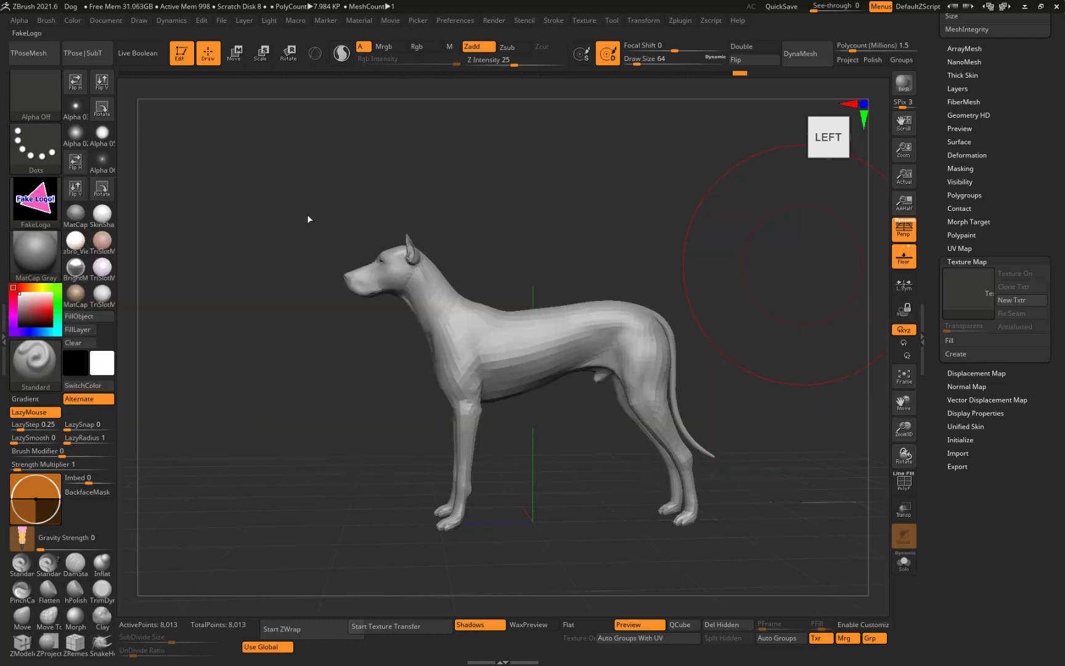
{"action": "left_click", "coordinate": [40, 205]}
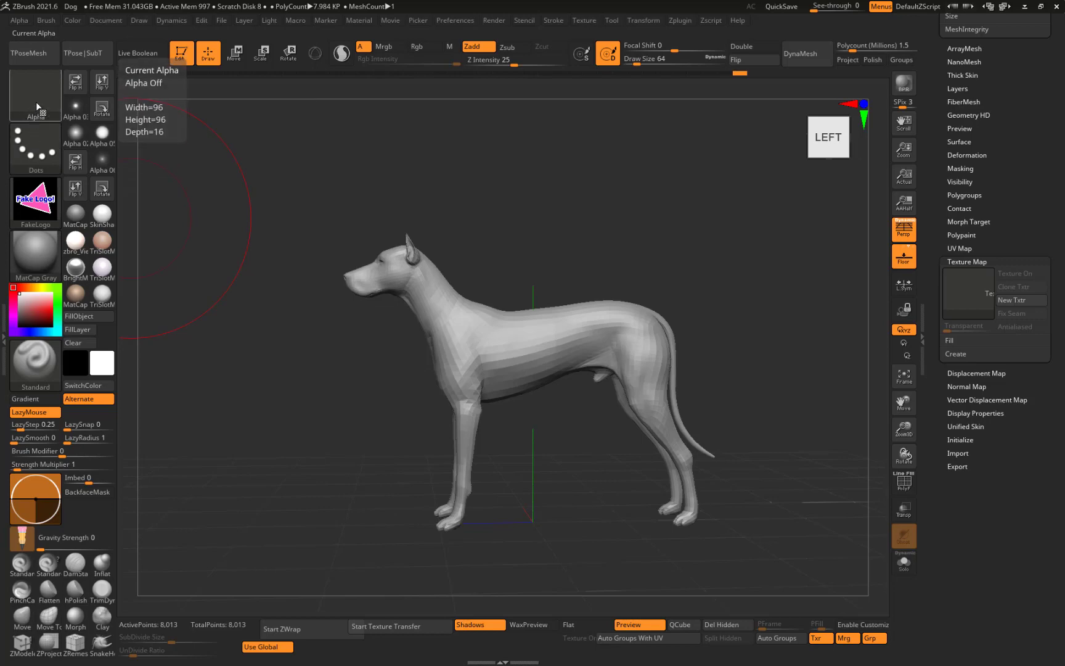
Import the FakeLogo image as an alpha and make it the current brush alpha.
{"action": "left_click", "coordinate": [35, 108]}
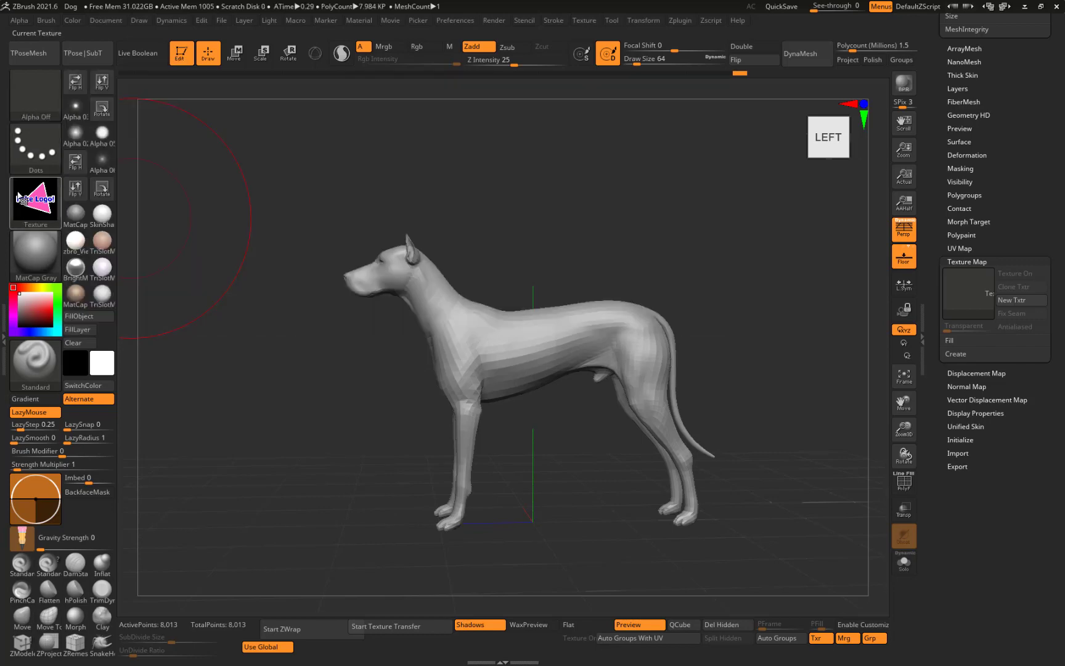
{"action": "left_click", "coordinate": [28, 207]}
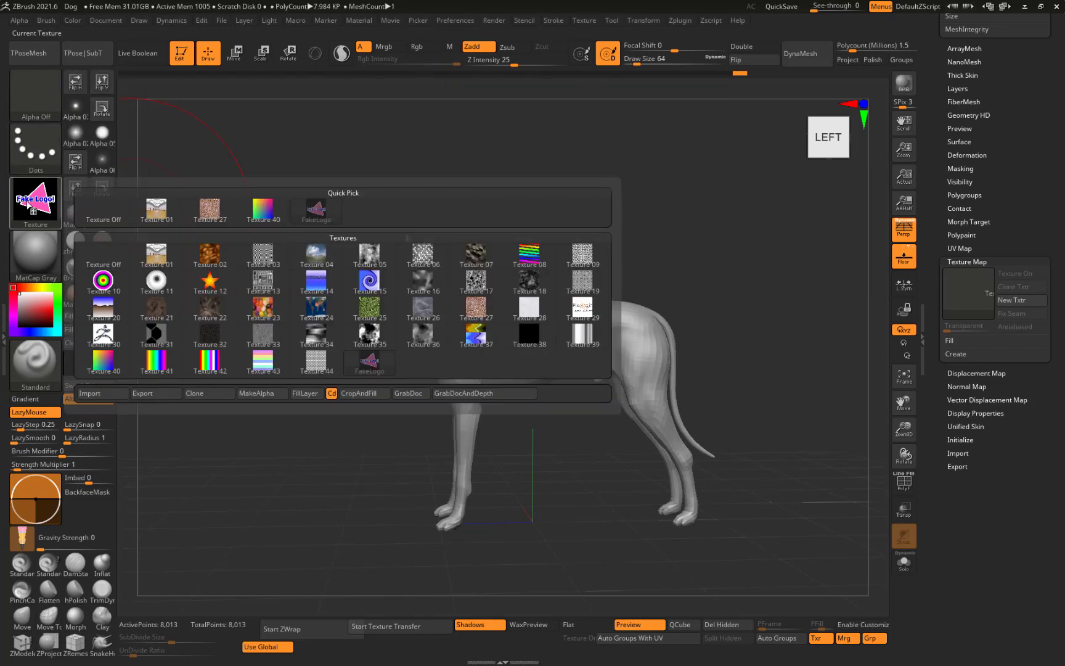
{"action": "left_click", "coordinate": [34, 102]}
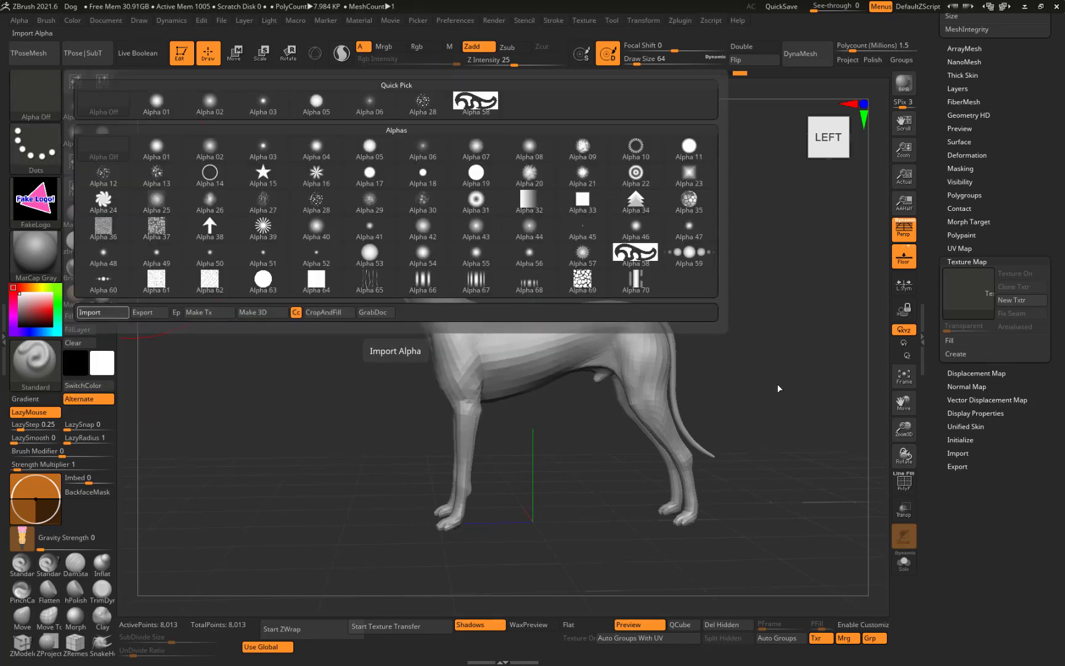
{"action": "left_click", "coordinate": [102, 312]}
{"action": "double_click", "coordinate": [642, 327]}
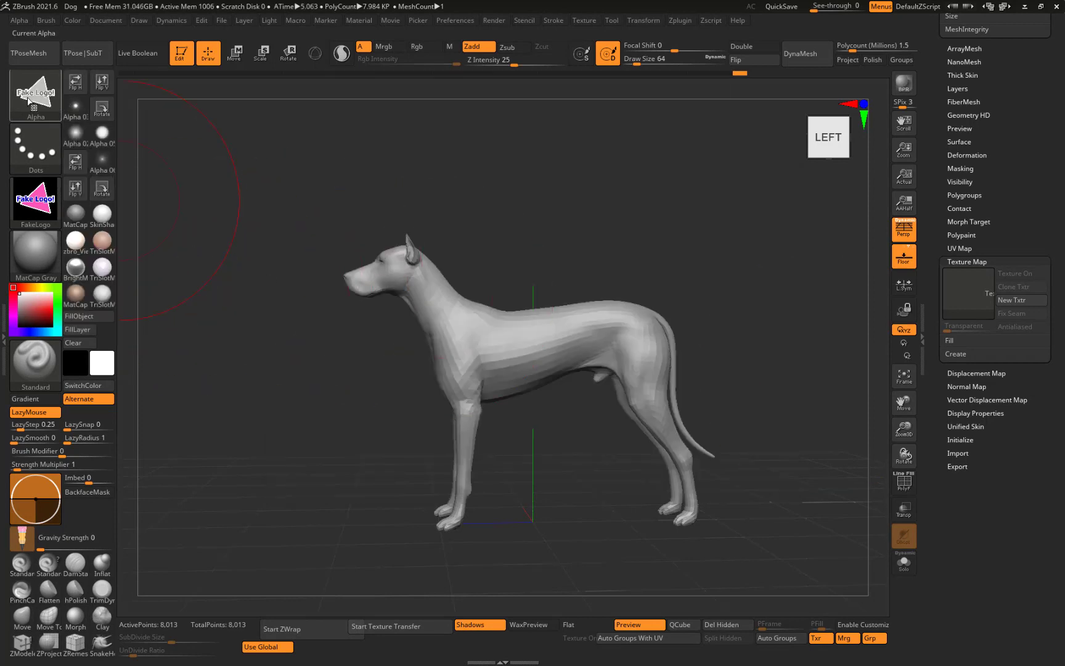
Raise the FakeLogo alpha's Intensity to 1.0764 and steepen its AlphaAdjust curve so the whole logo shape turns solid white.
{"action": "mouse_move", "coordinate": [36, 93]}
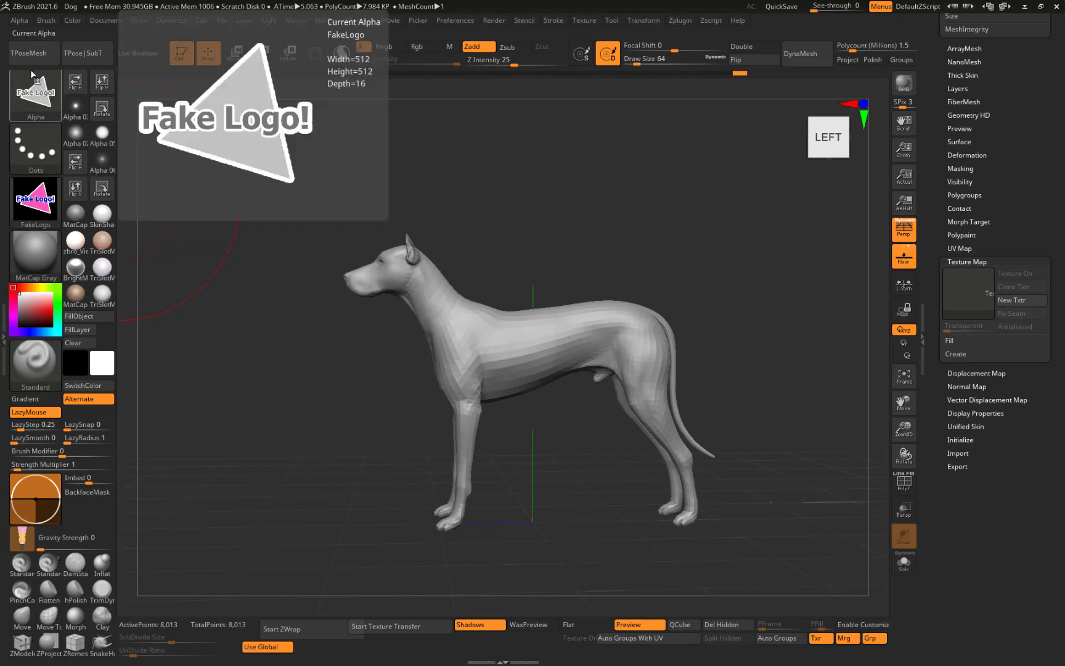
{"action": "left_click", "coordinate": [19, 21]}
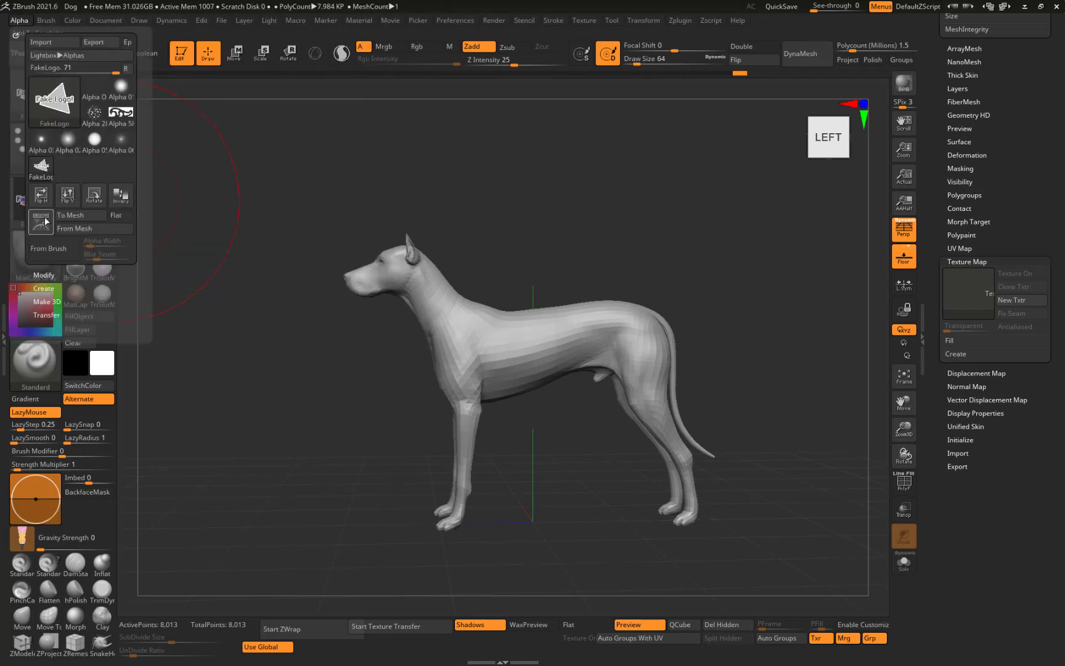
{"action": "left_click", "coordinate": [49, 276]}
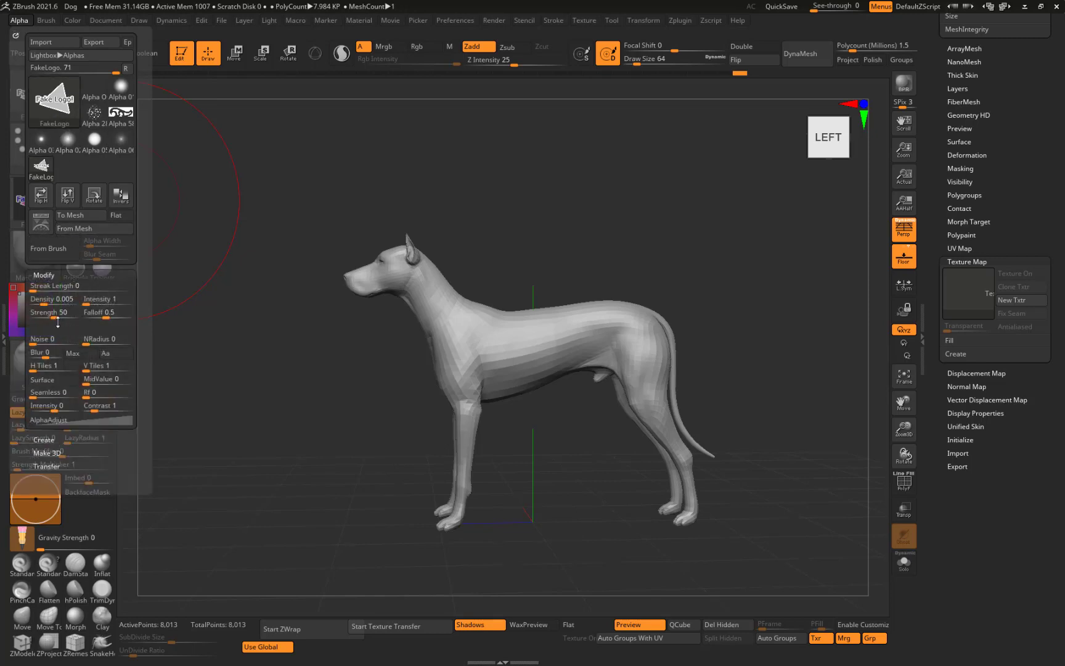
{"action": "left_click", "coordinate": [94, 302]}
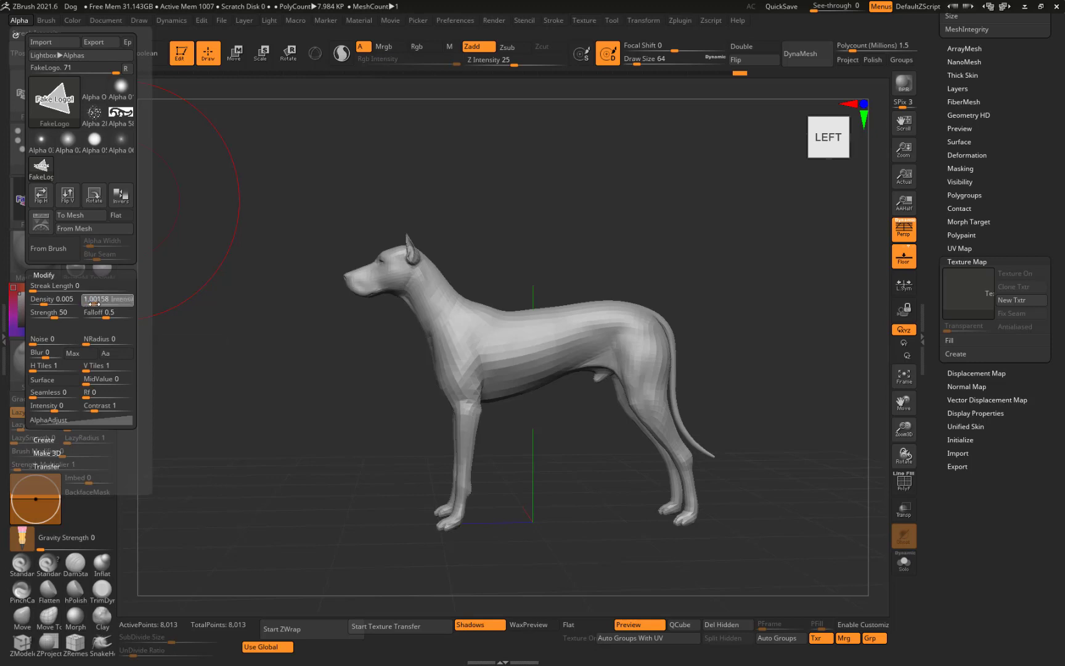
{"action": "left_click_drag", "start_coordinate": [94, 303], "coordinate": [102, 303]}
{"action": "left_click", "coordinate": [102, 303]}
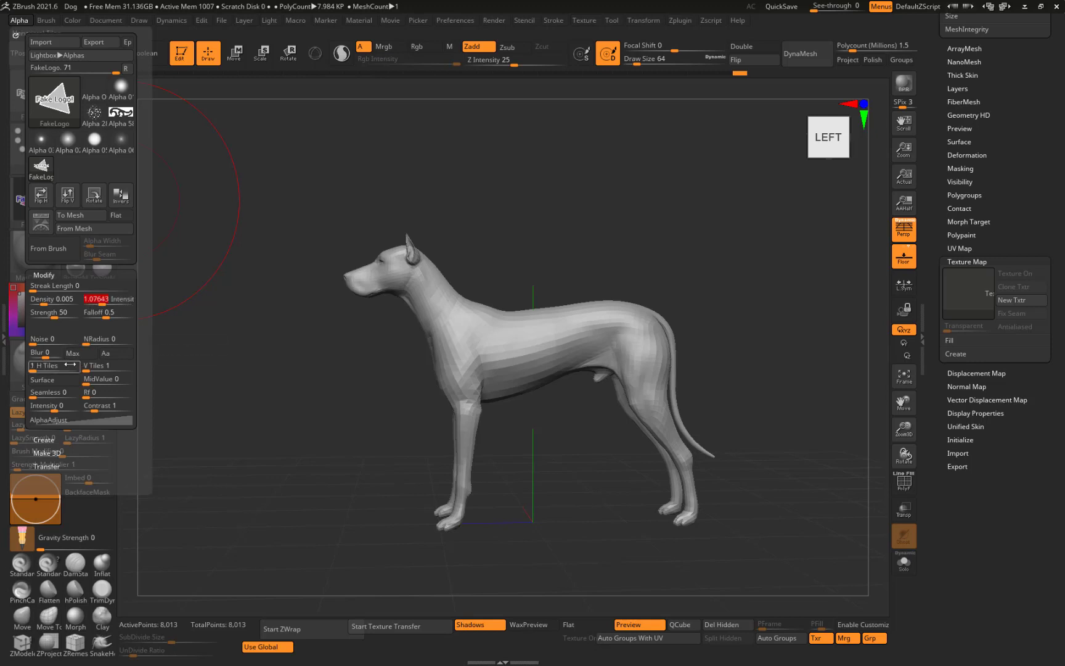
{"action": "left_click", "coordinate": [80, 419]}
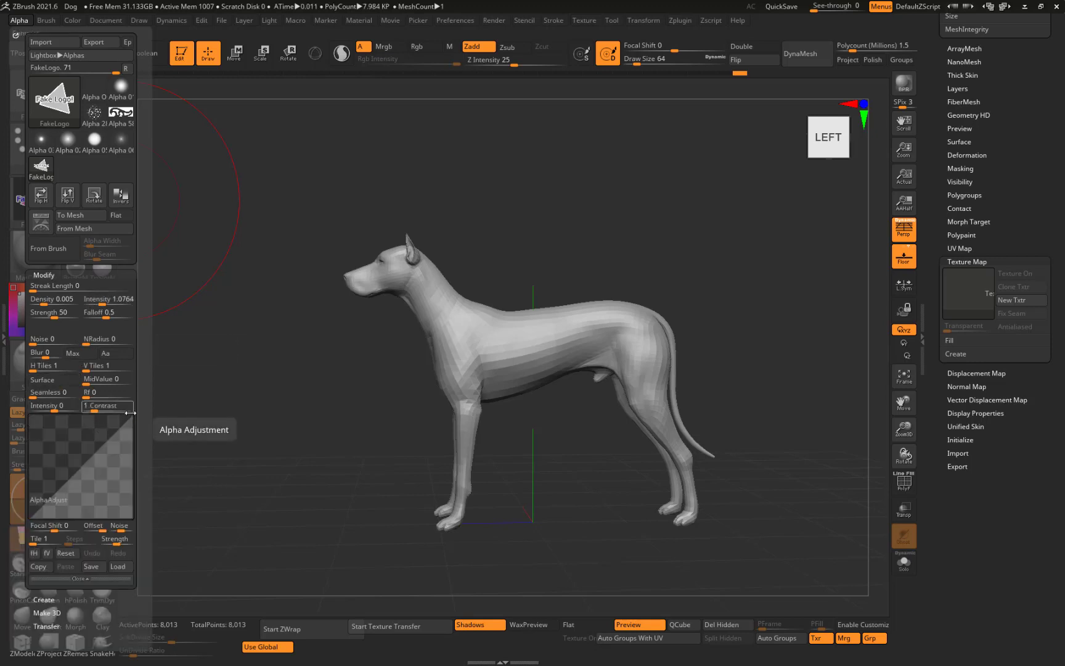
{"action": "left_click_drag", "start_coordinate": [132, 416], "coordinate": [77, 442]}
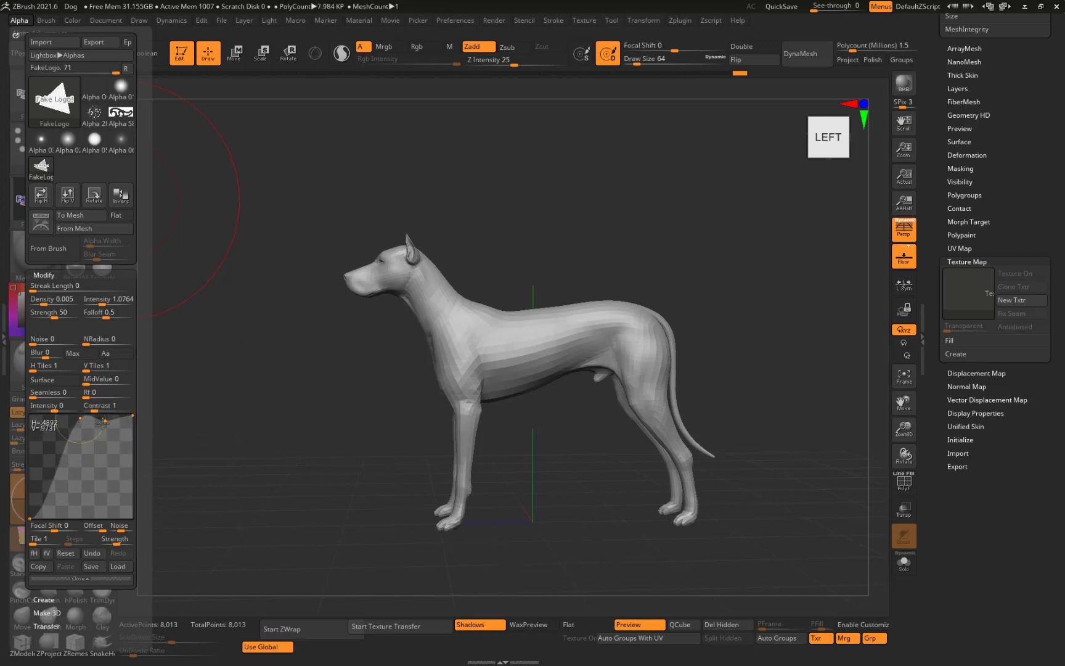
{"action": "left_click_drag", "start_coordinate": [104, 422], "coordinate": [46, 407]}
{"action": "mouse_move", "coordinate": [75, 80]}
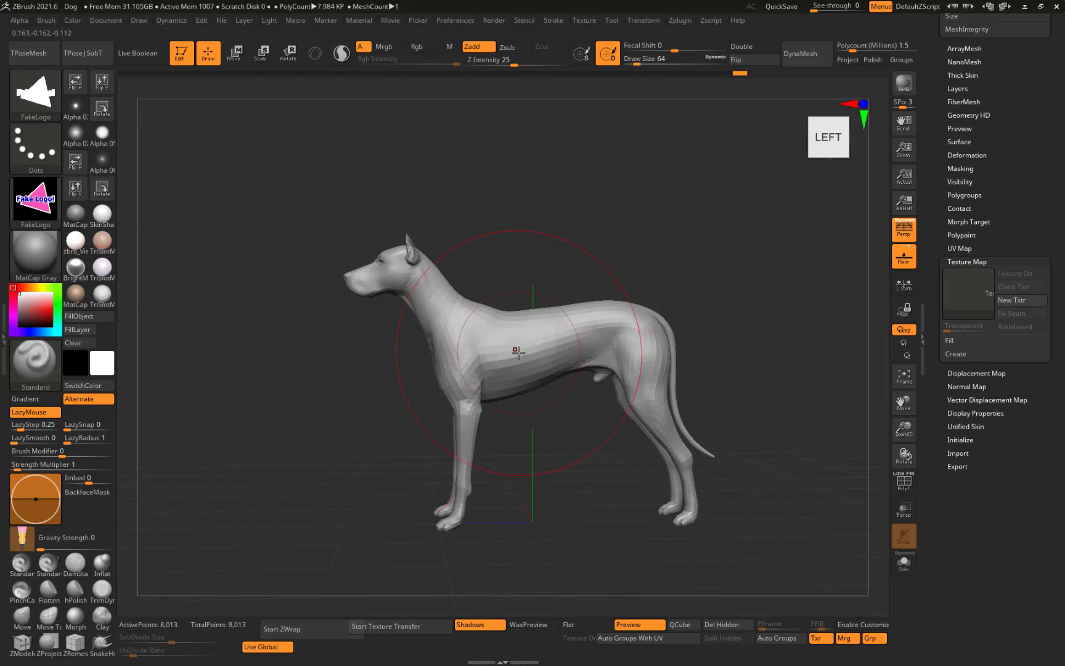
Choose the Standard brush and set its stroke type to DragRect.
{"action": "key", "text": "b"}
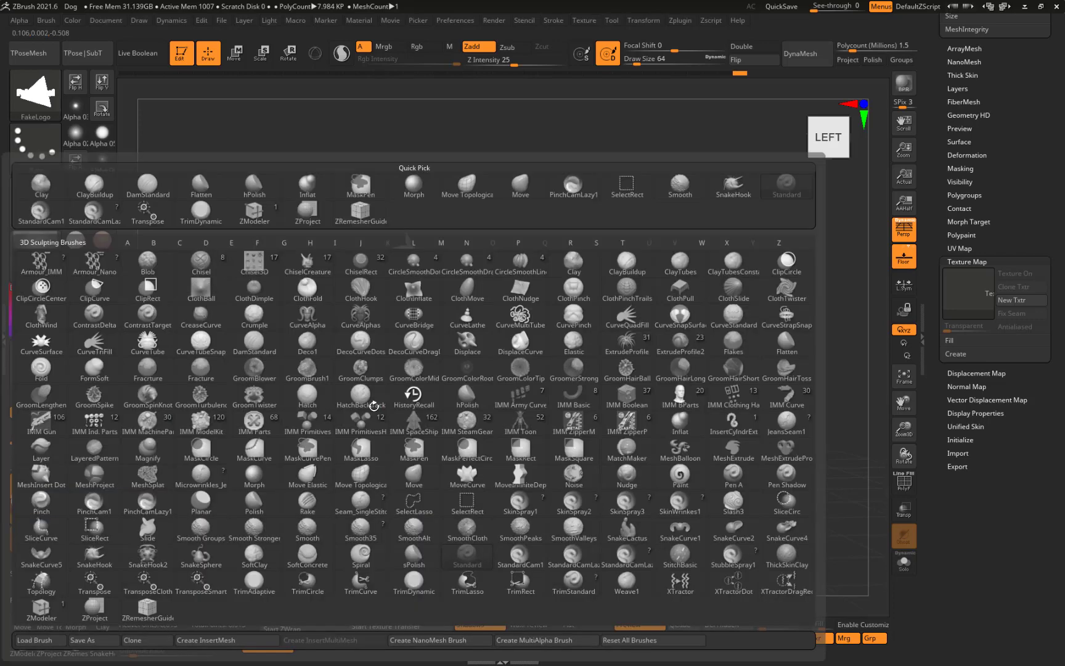
{"action": "key", "text": "s"}
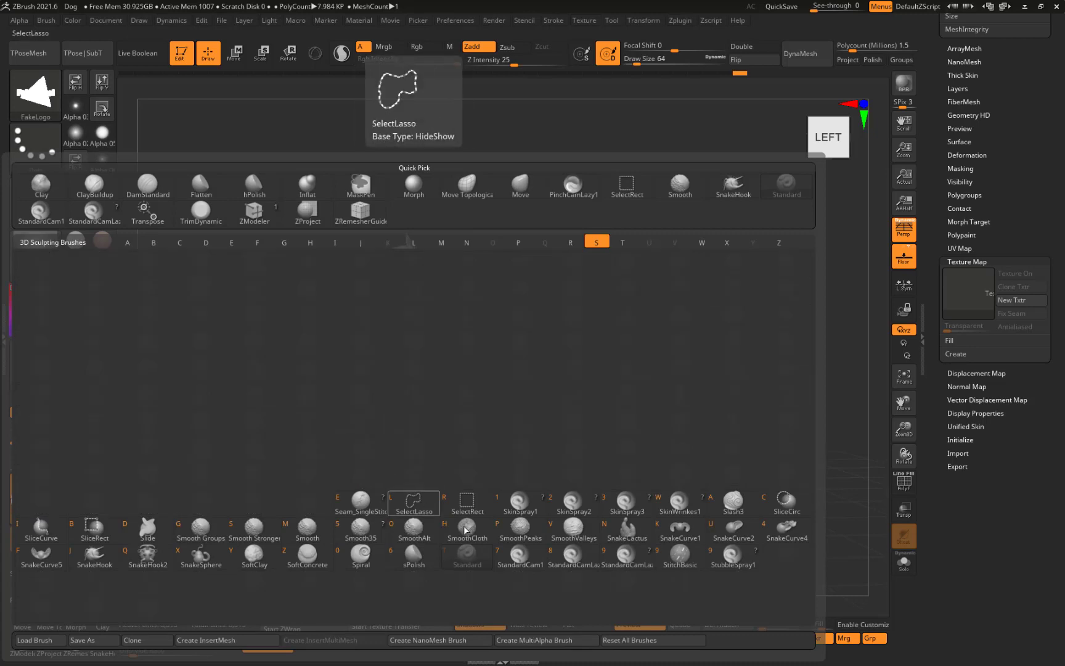
{"action": "left_click", "coordinate": [468, 556]}
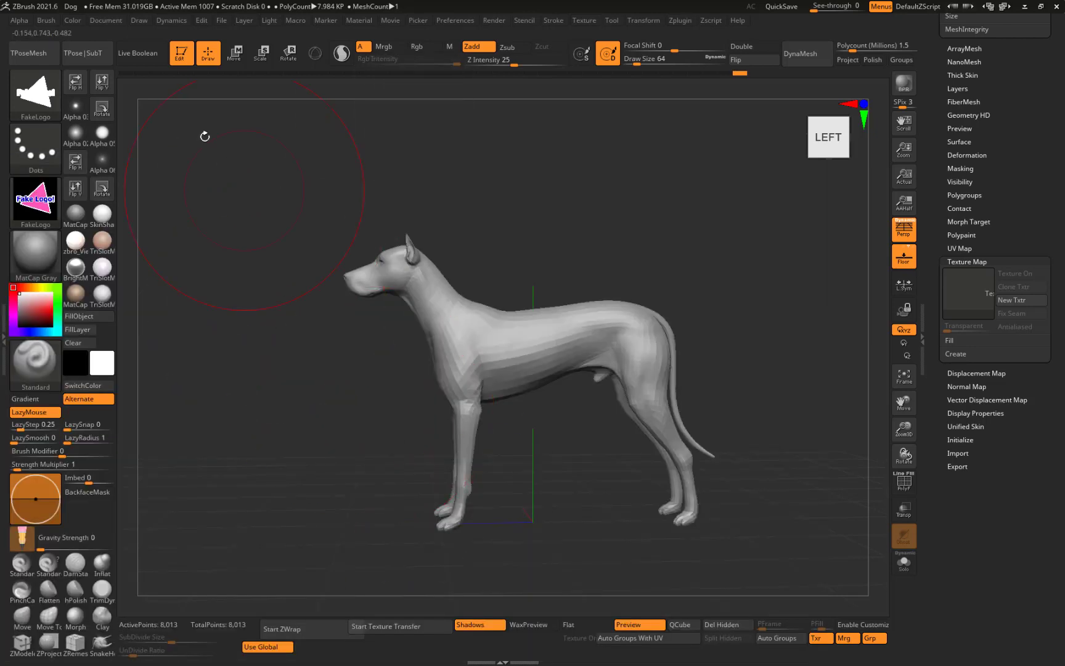
{"action": "left_click", "coordinate": [45, 151]}
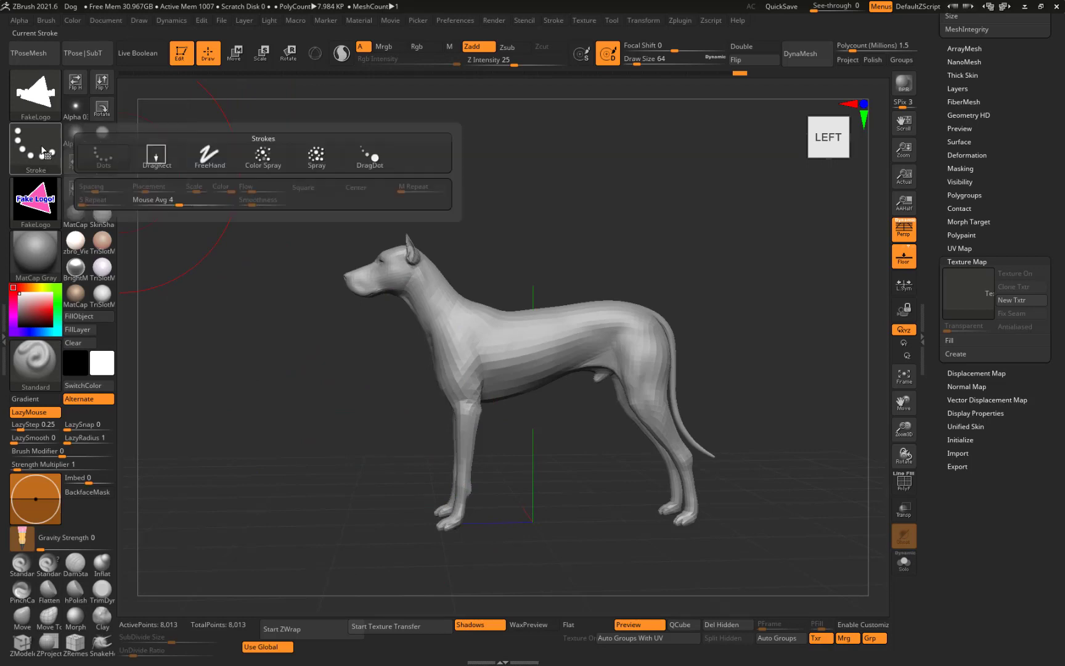
{"action": "left_click", "coordinate": [156, 158]}
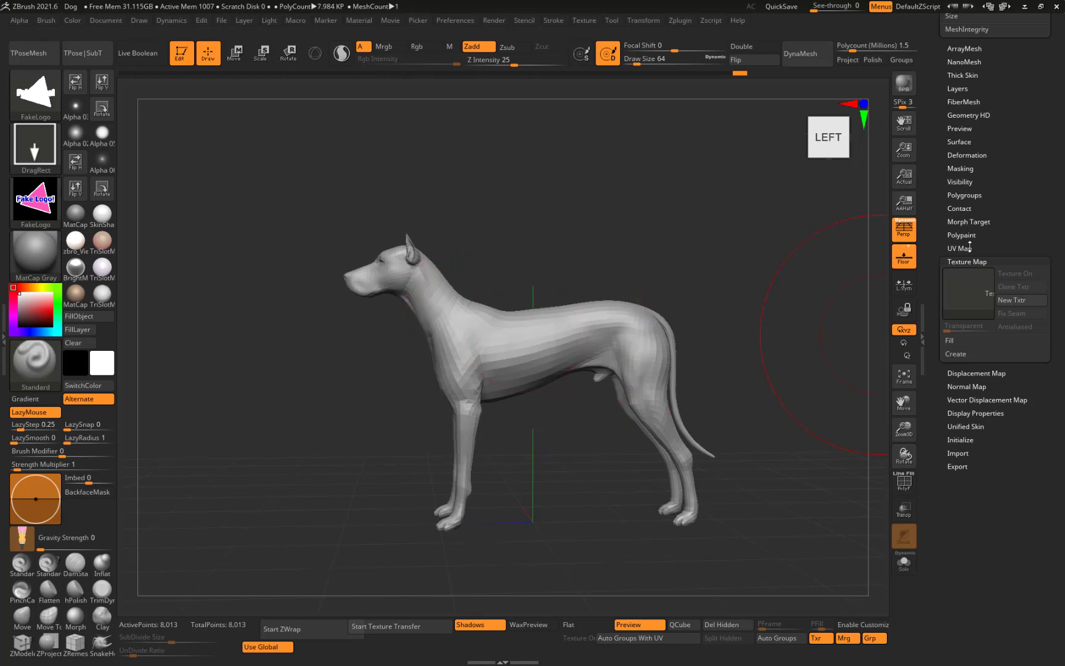
Subdivide the dog mesh four times to reach subdivision level 5.
{"action": "scroll", "coordinate": [939, 223], "scroll_direction": "up", "scroll_amount": 10}
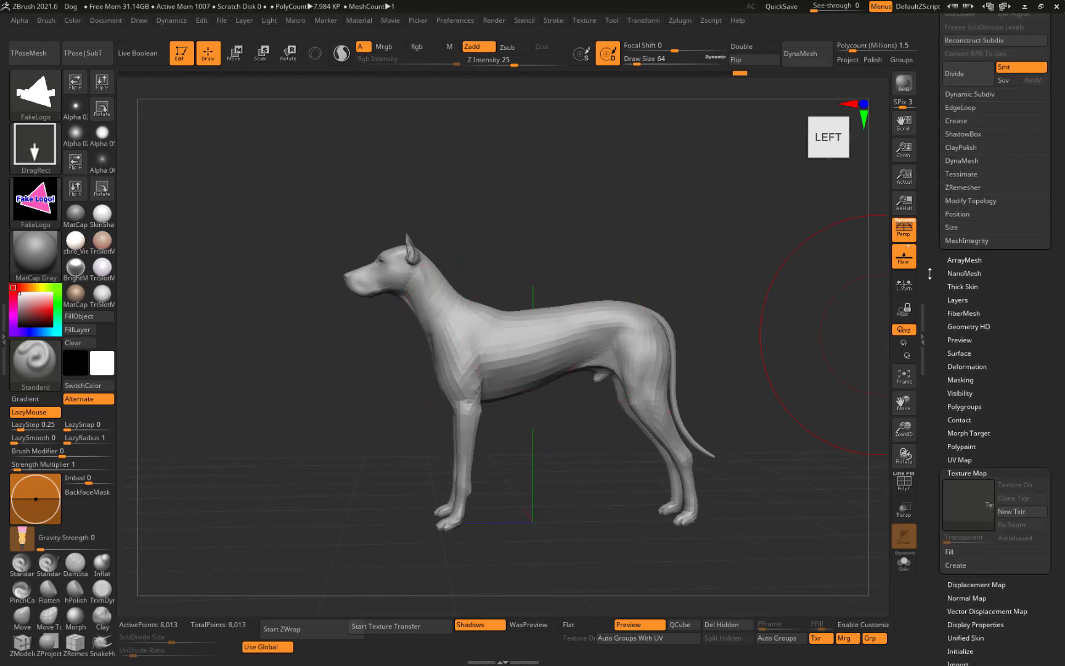
{"action": "scroll", "coordinate": [938, 348], "scroll_direction": "up", "scroll_amount": 2}
{"action": "left_click", "coordinate": [972, 382]}
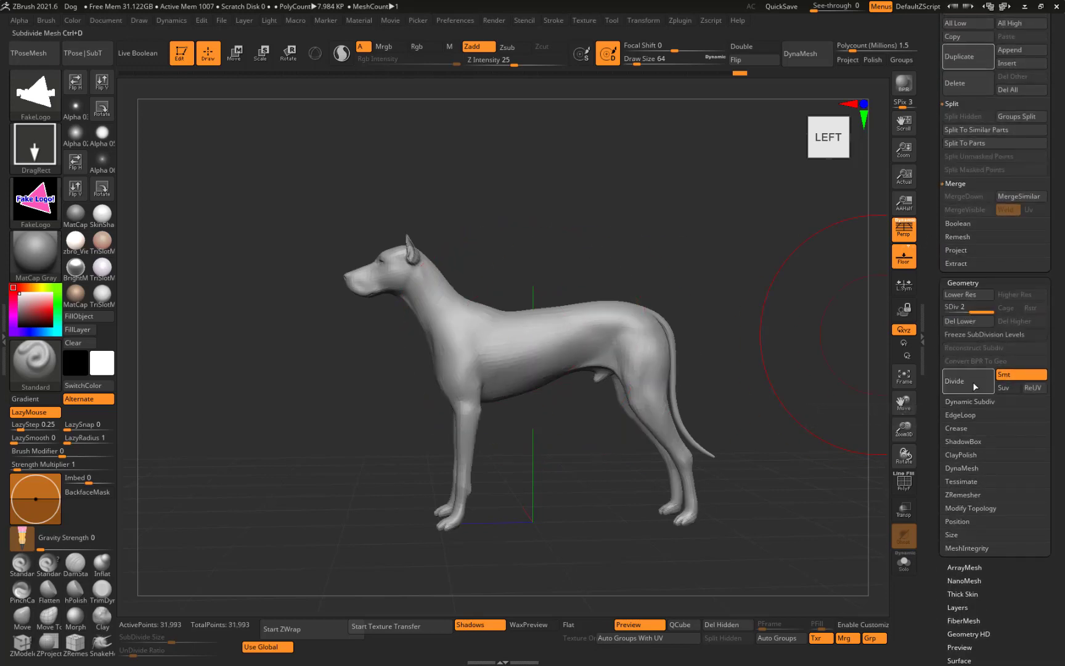
{"action": "left_click", "coordinate": [972, 380]}
{"action": "left_click", "coordinate": [972, 380]}
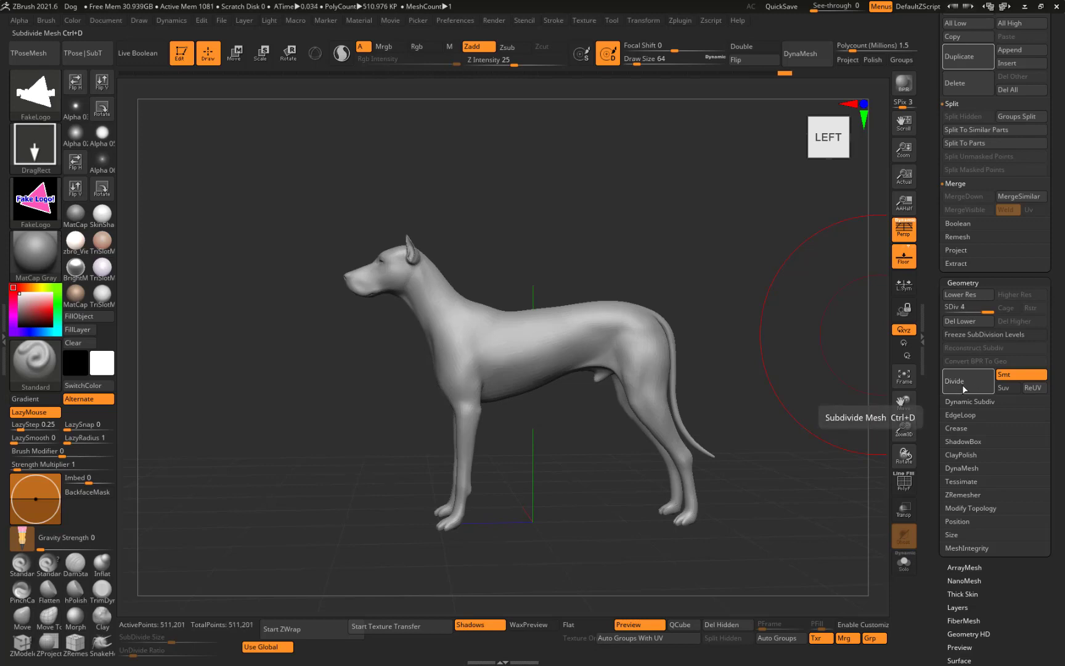
{"action": "left_click", "coordinate": [968, 386]}
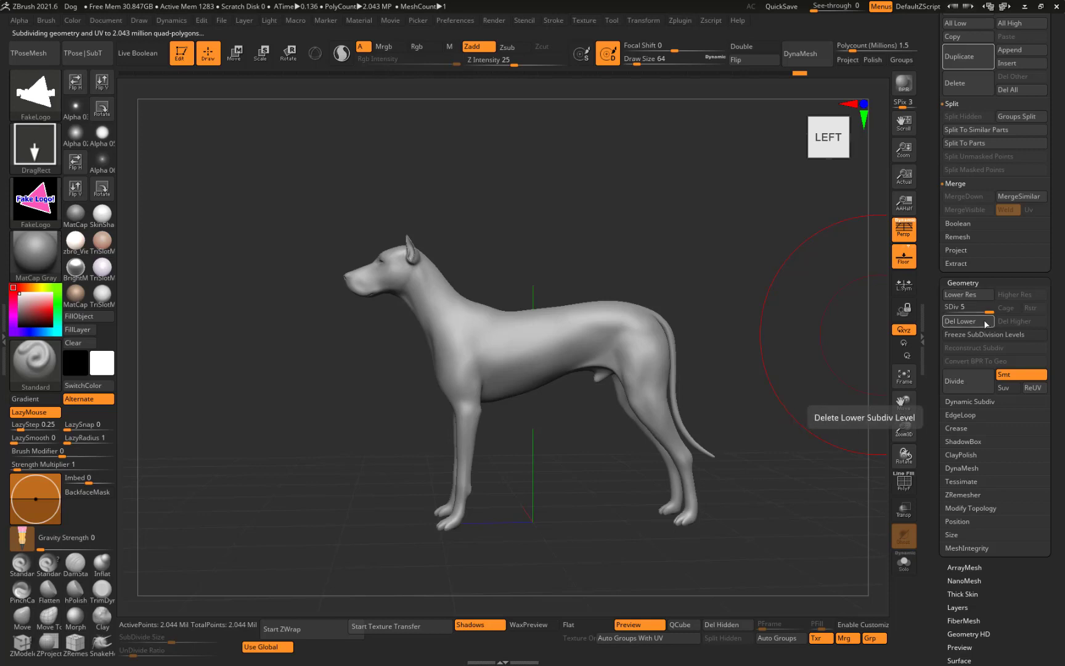
Set the brush to paint colour only, with Rgb on and Zadd off, and set its Focal Shift to -100.
{"action": "mouse_move", "coordinate": [568, 421]}
{"action": "left_mouse_down"}
{"action": "mouse_move", "coordinate": [541, 473]}
{"action": "mouse_move", "coordinate": [543, 453]}
{"action": "mouse_move", "coordinate": [543, 475]}
{"action": "mouse_move", "coordinate": [580, 536]}
{"action": "left_mouse_up"}
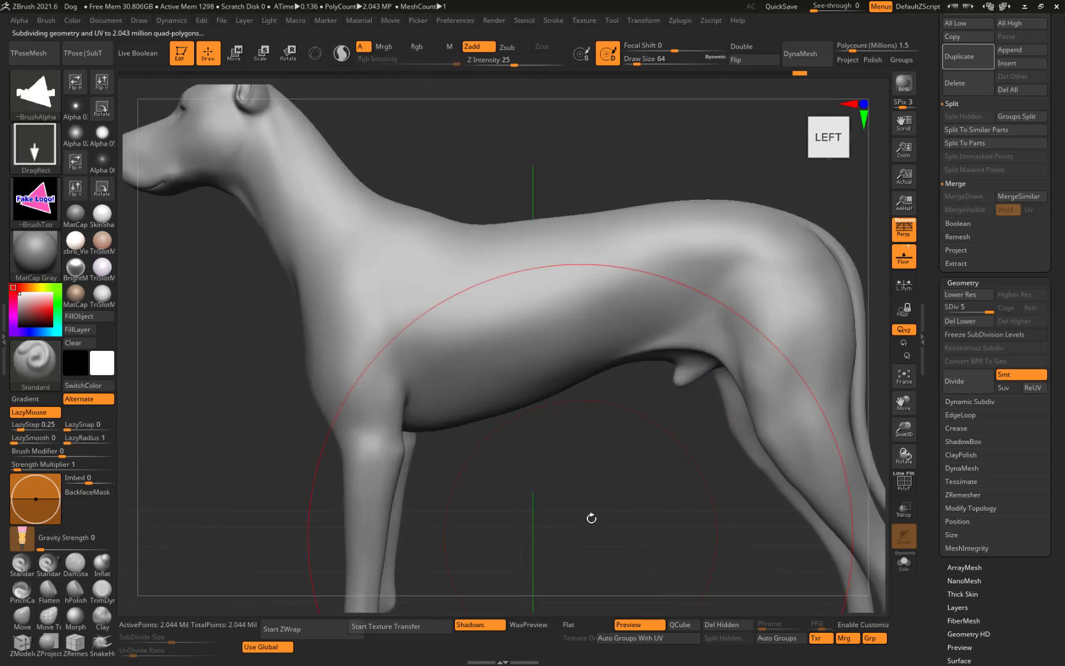
{"action": "left_click_drag", "start_coordinate": [530, 338], "coordinate": [521, 366]}
{"action": "key", "text": "ctrl+z"}
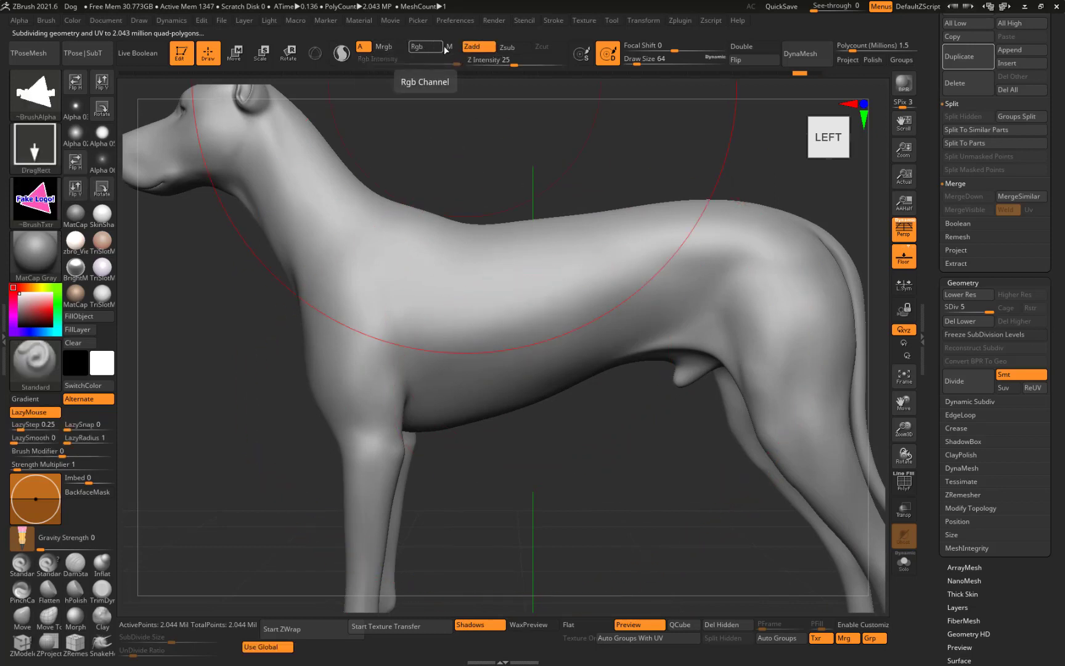
{"action": "left_click", "coordinate": [363, 46]}
{"action": "left_click", "coordinate": [363, 46]}
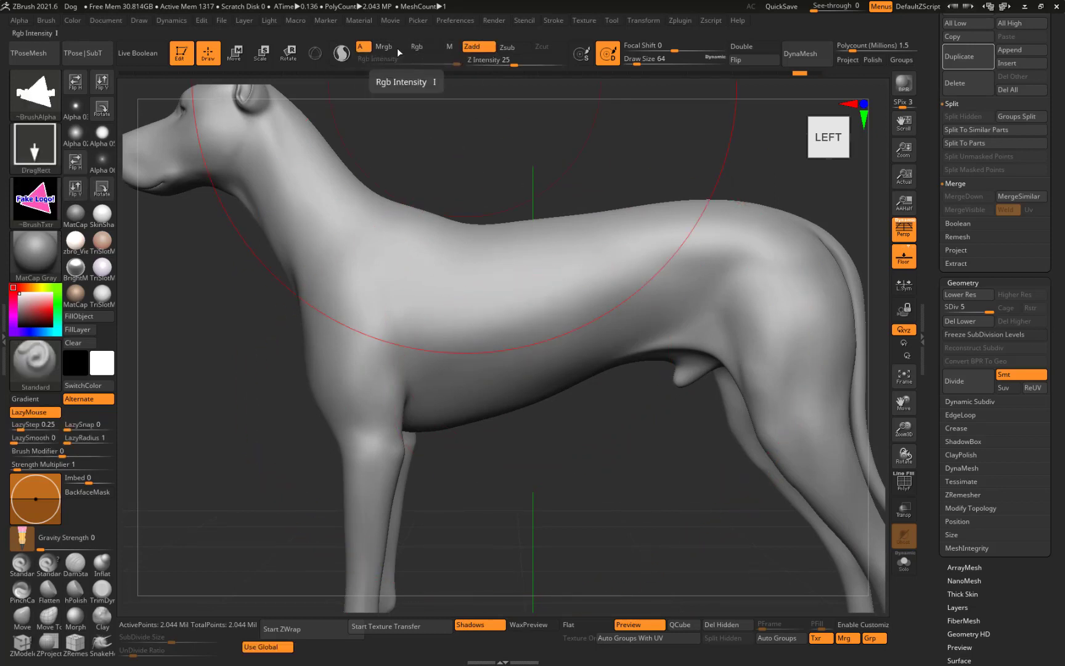
{"action": "left_click", "coordinate": [425, 46]}
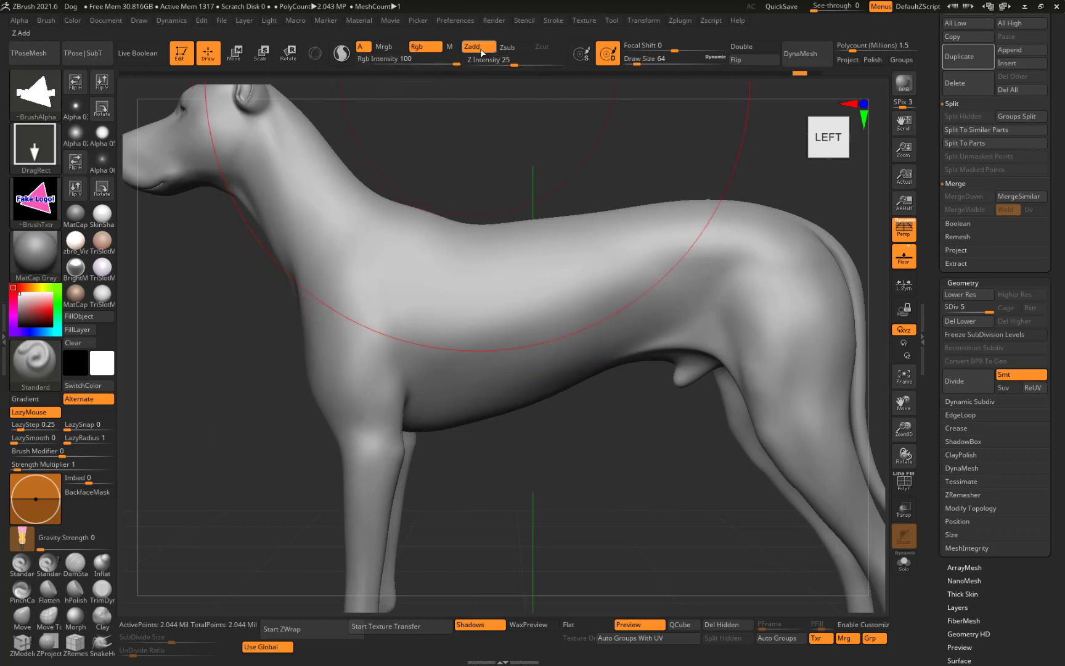
{"action": "mouse_move", "coordinate": [674, 50]}
{"action": "left_mouse_down"}
{"action": "mouse_move", "coordinate": [660, 51]}
{"action": "mouse_move", "coordinate": [581, 147]}
{"action": "left_mouse_up"}
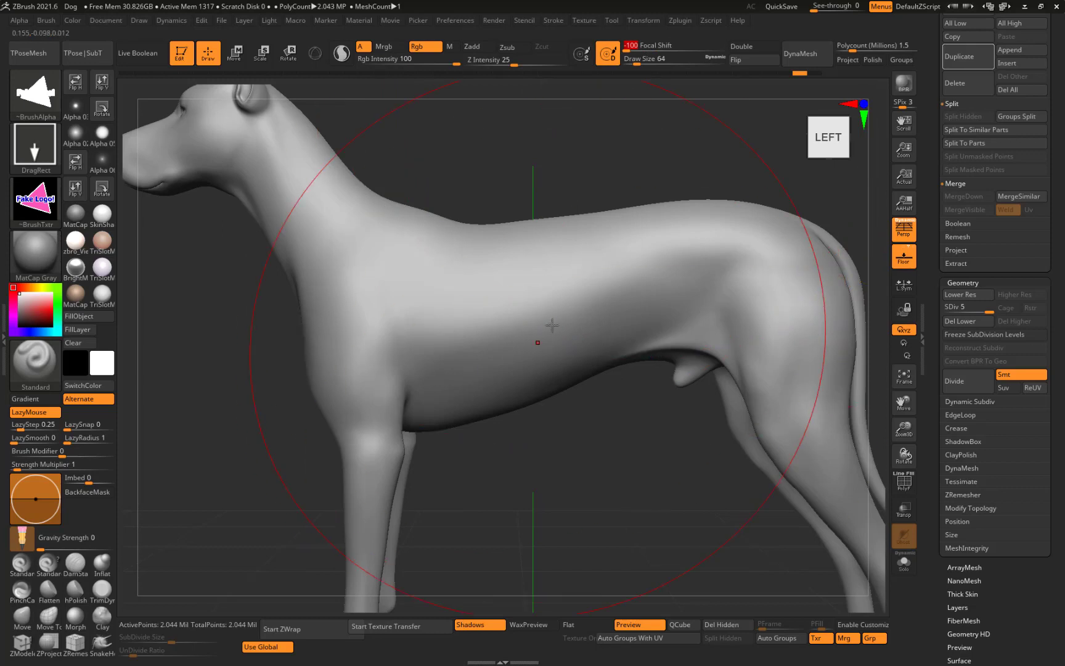
Try stamping the Fake Logo in colour on the dog's side, and undo it.
{"action": "mouse_move", "coordinate": [557, 315]}
{"action": "left_mouse_down"}
{"action": "mouse_move", "coordinate": [487, 296]}
{"action": "mouse_move", "coordinate": [475, 271]}
{"action": "mouse_move", "coordinate": [493, 203]}
{"action": "mouse_move", "coordinate": [521, 177]}
{"action": "left_mouse_up"}
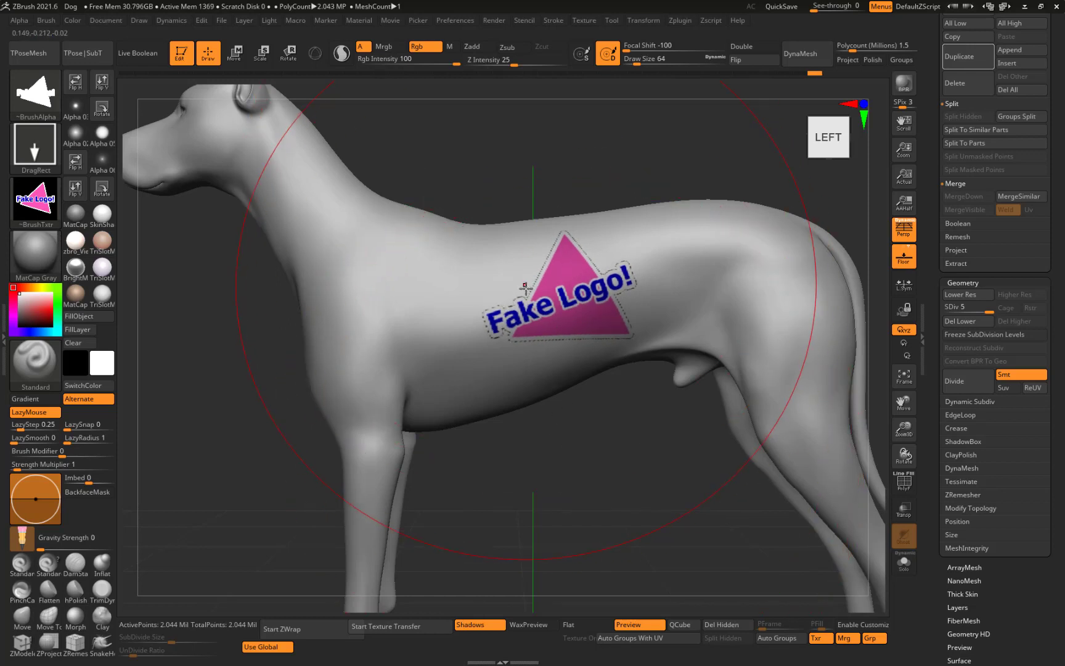
{"action": "left_click", "coordinate": [28, 94]}
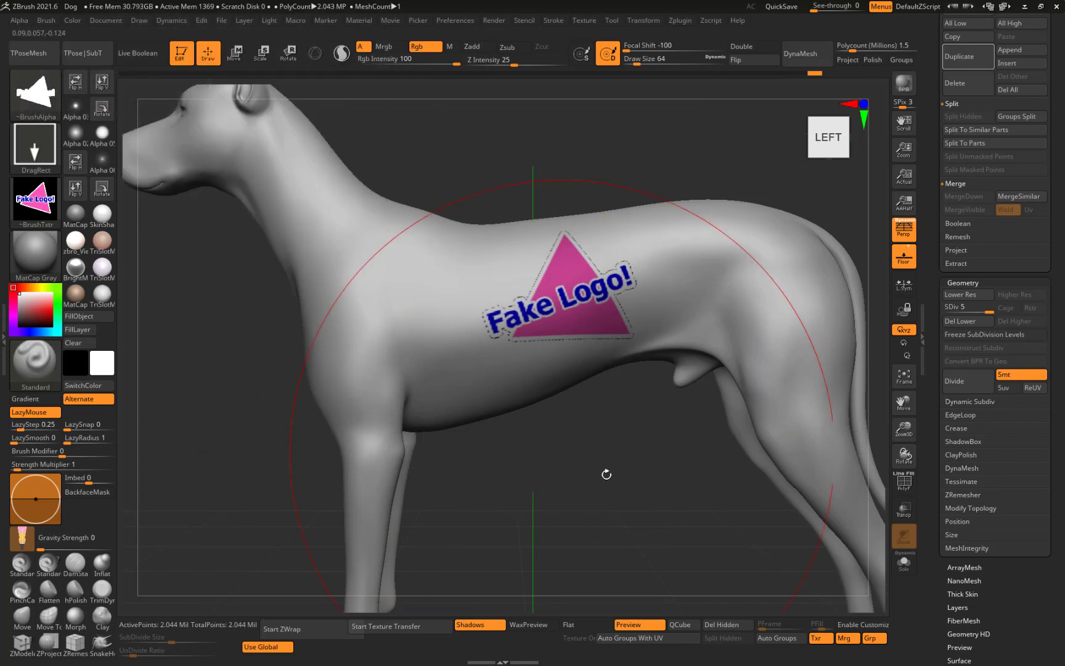
{"action": "key", "text": "ctrl+z"}
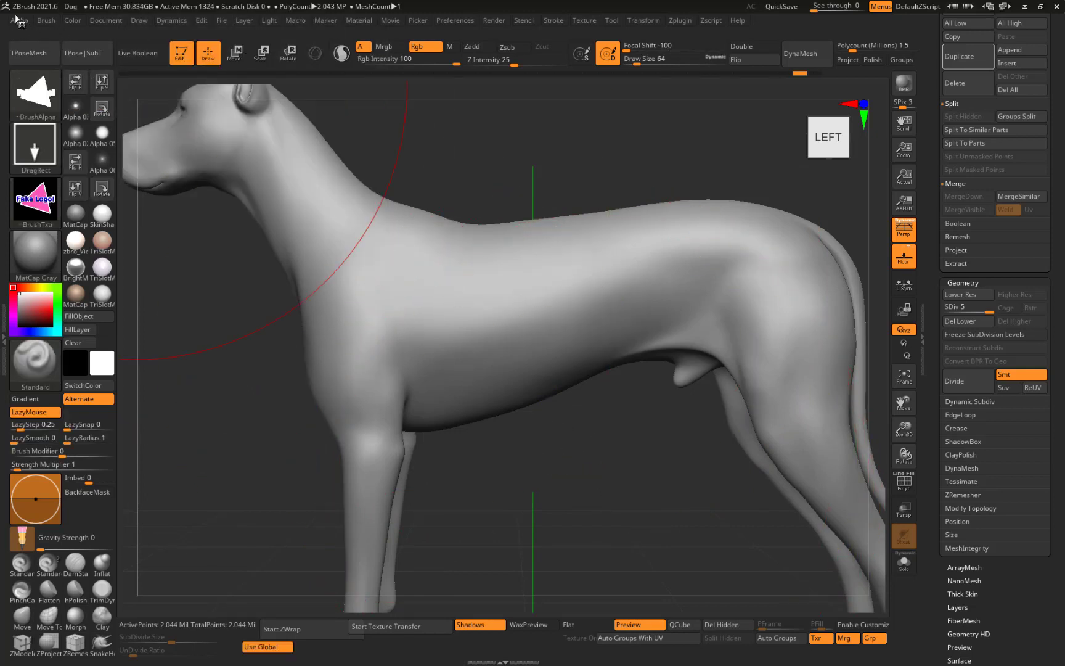
Reshape the alpha's AlphaAdjust curve with adjusted upper and lower points, then test the logo stamp on the dog's side and undo it.
{"action": "left_click", "coordinate": [18, 21]}
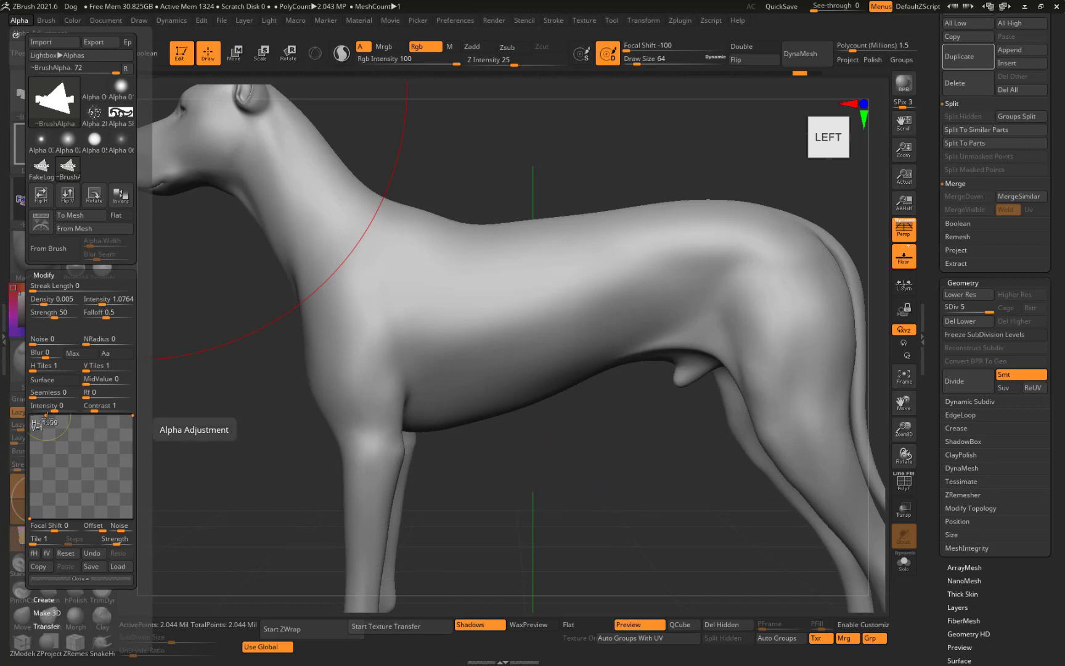
{"action": "left_click_drag", "start_coordinate": [53, 436], "coordinate": [55, 413]}
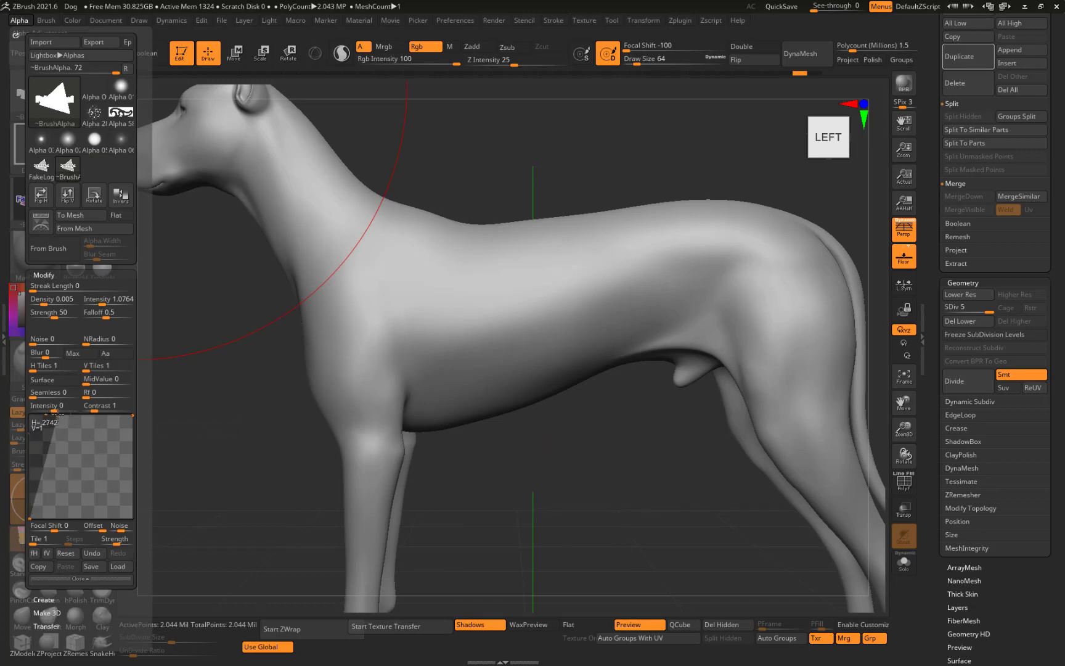
{"action": "left_click", "coordinate": [34, 516]}
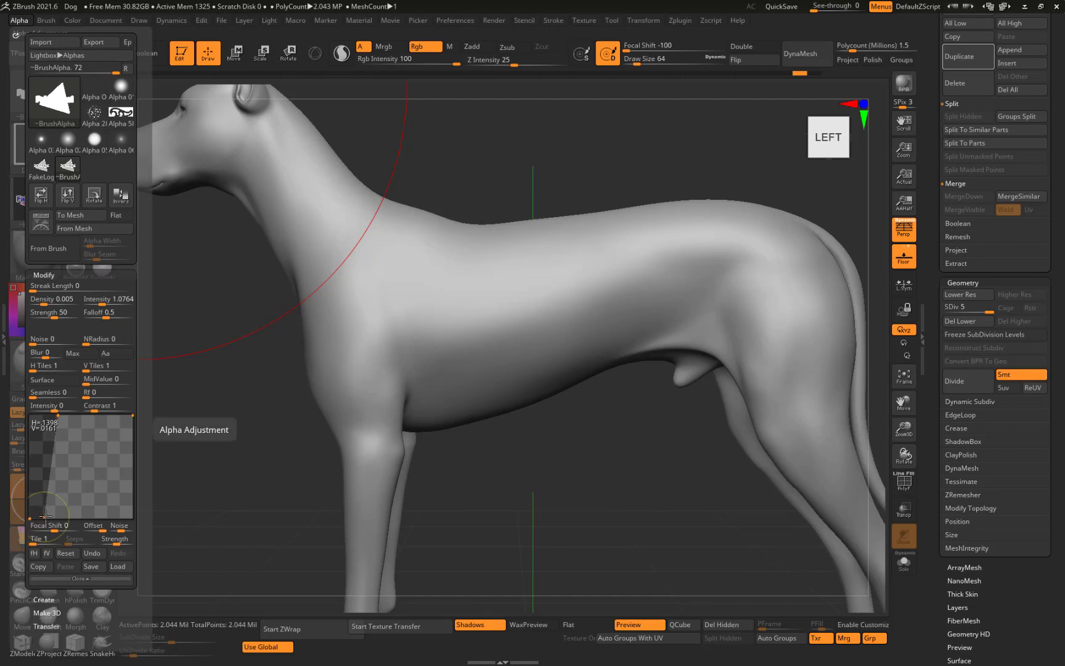
{"action": "left_click_drag", "start_coordinate": [47, 515], "coordinate": [53, 513]}
{"action": "mouse_move", "coordinate": [57, 432]}
{"action": "left_mouse_down"}
{"action": "mouse_move", "coordinate": [69, 432]}
{"action": "mouse_move", "coordinate": [67, 414]}
{"action": "mouse_move", "coordinate": [61, 418]}
{"action": "left_mouse_up"}
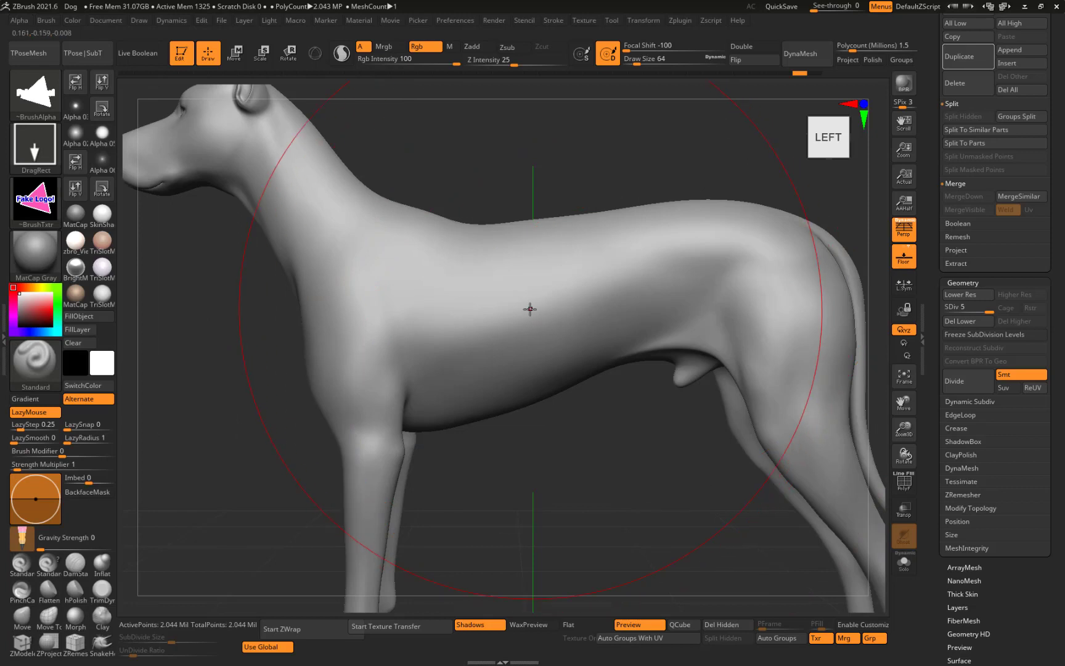
{"action": "mouse_move", "coordinate": [528, 310]}
{"action": "left_mouse_down"}
{"action": "mouse_move", "coordinate": [518, 409]}
{"action": "mouse_move", "coordinate": [497, 448]}
{"action": "left_mouse_up"}
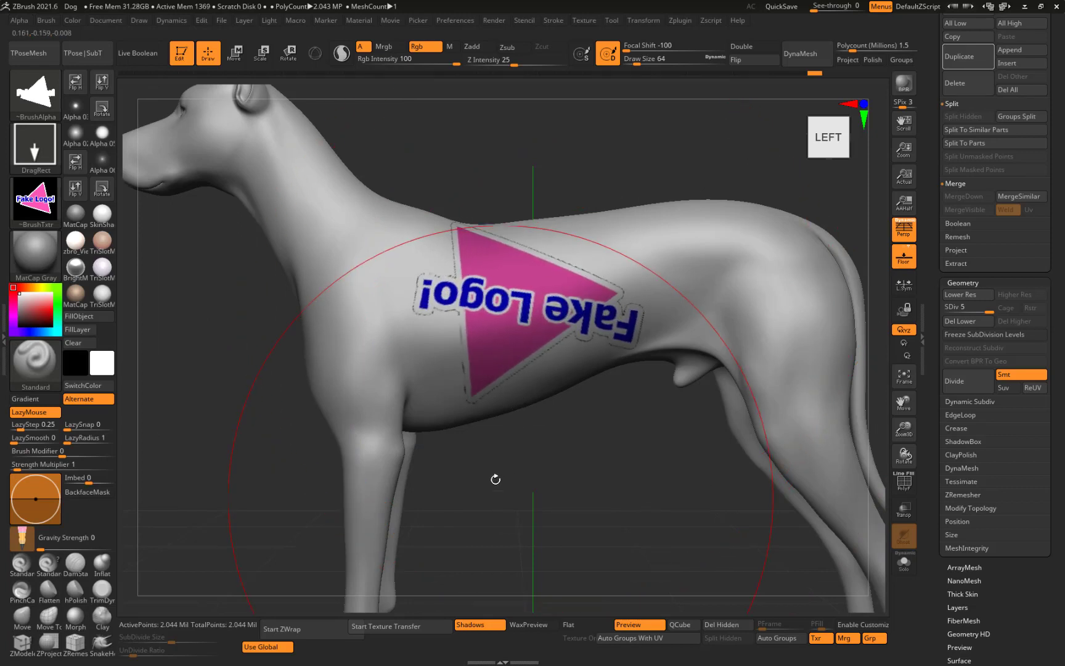
{"action": "key", "text": "ctrl+z"}
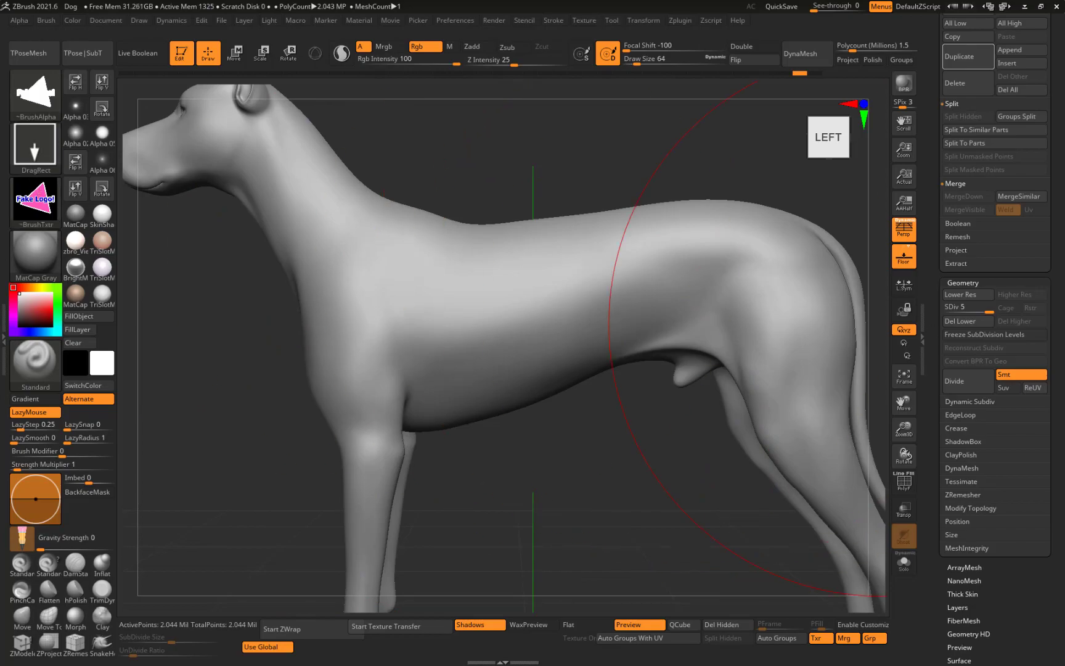
Make the white-background FakeLogo2 image the current brush texture.
{"action": "key", "text": "alt+Tab"}
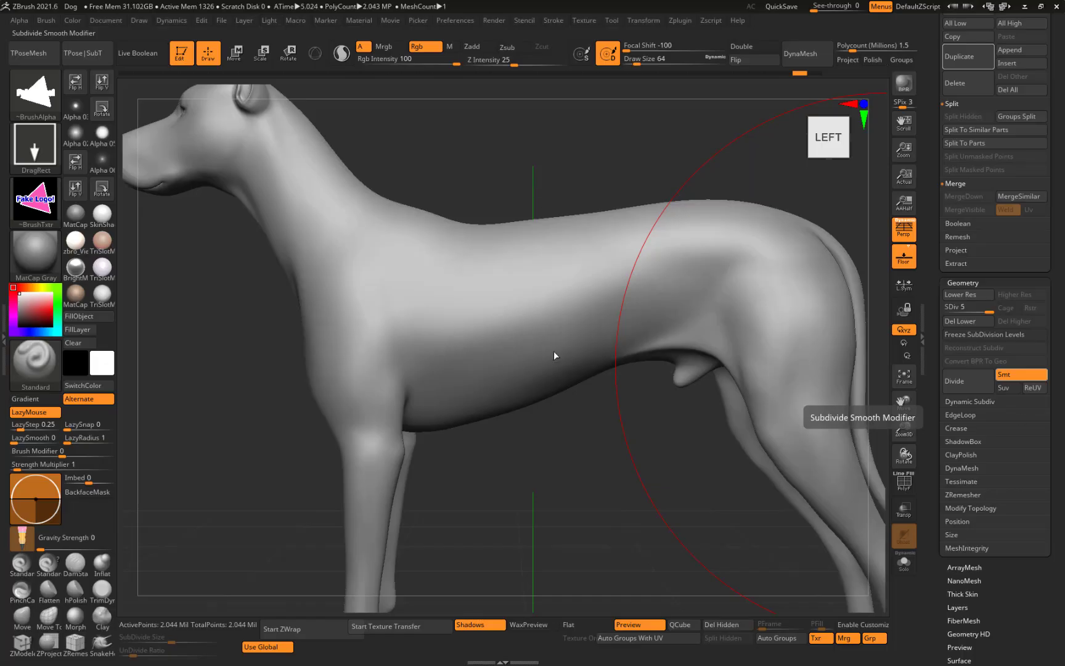
{"action": "left_click", "coordinate": [39, 200]}
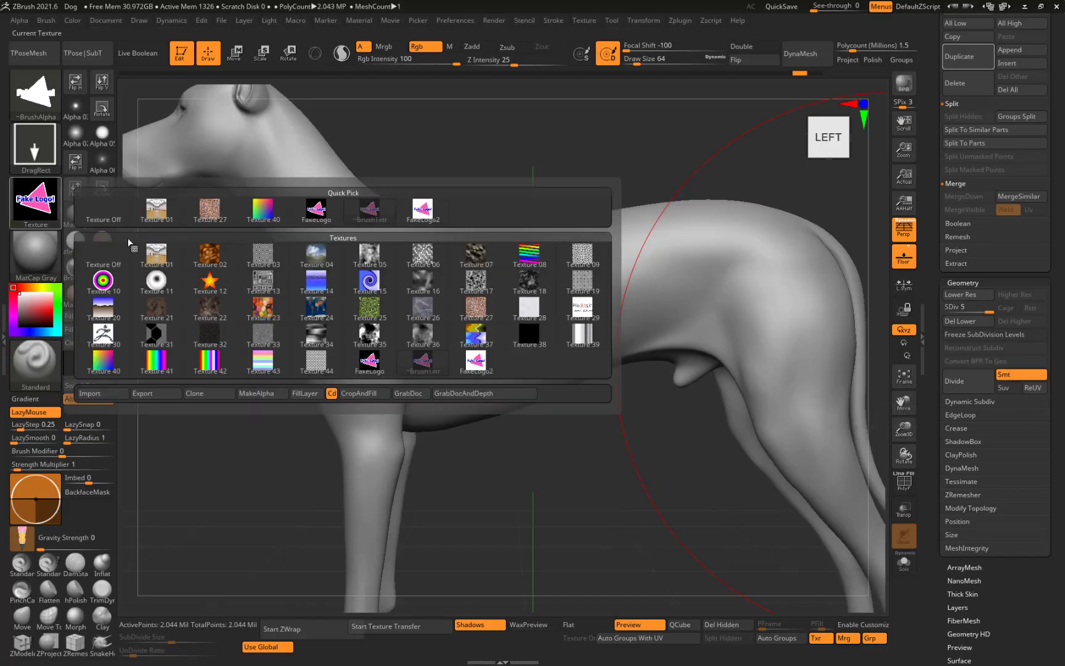
{"action": "left_click", "coordinate": [432, 212]}
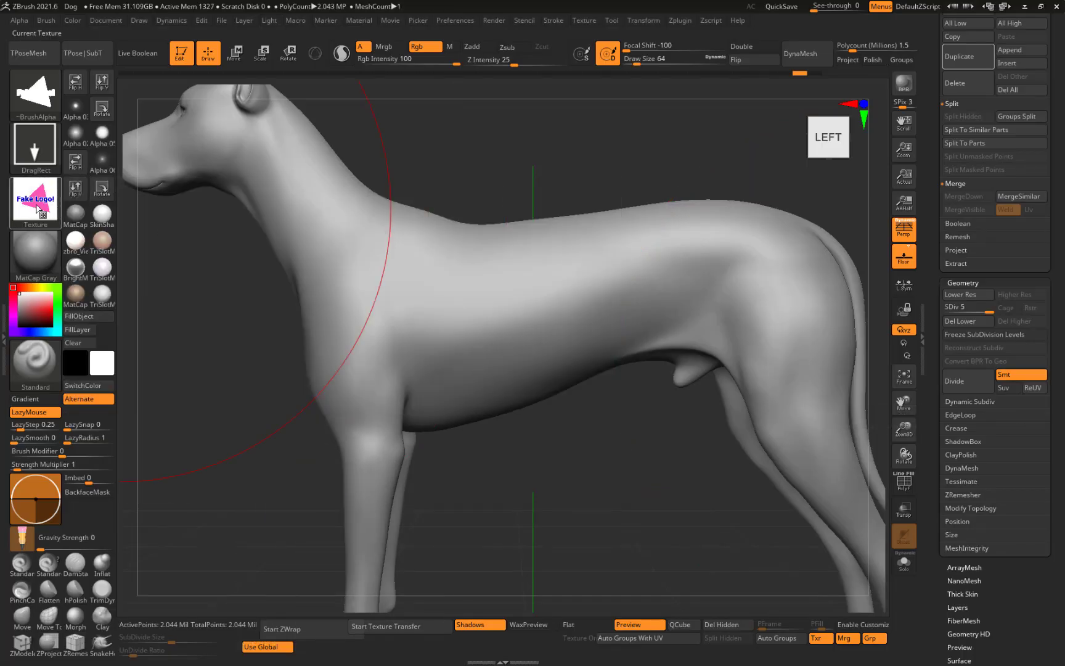
{"action": "mouse_move", "coordinate": [53, 100]}
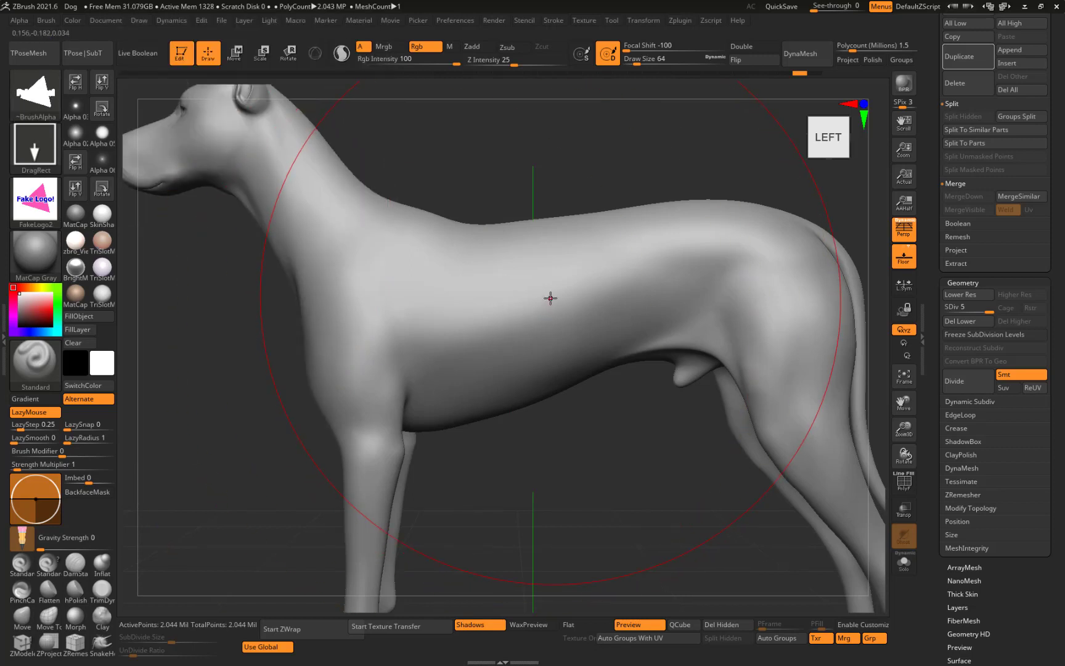
Test the FakeLogo2 colour stamp on the dog's side, undo it, and subdivide the mesh to level 6.
{"action": "mouse_move", "coordinate": [540, 320]}
{"action": "left_mouse_down"}
{"action": "mouse_move", "coordinate": [475, 300]}
{"action": "mouse_move", "coordinate": [525, 203]}
{"action": "mouse_move", "coordinate": [544, 267]}
{"action": "left_mouse_up"}
{"action": "mouse_move", "coordinate": [550, 259]}
{"action": "left_mouse_down"}
{"action": "mouse_move", "coordinate": [532, 151]}
{"action": "mouse_move", "coordinate": [542, 153]}
{"action": "left_mouse_up"}
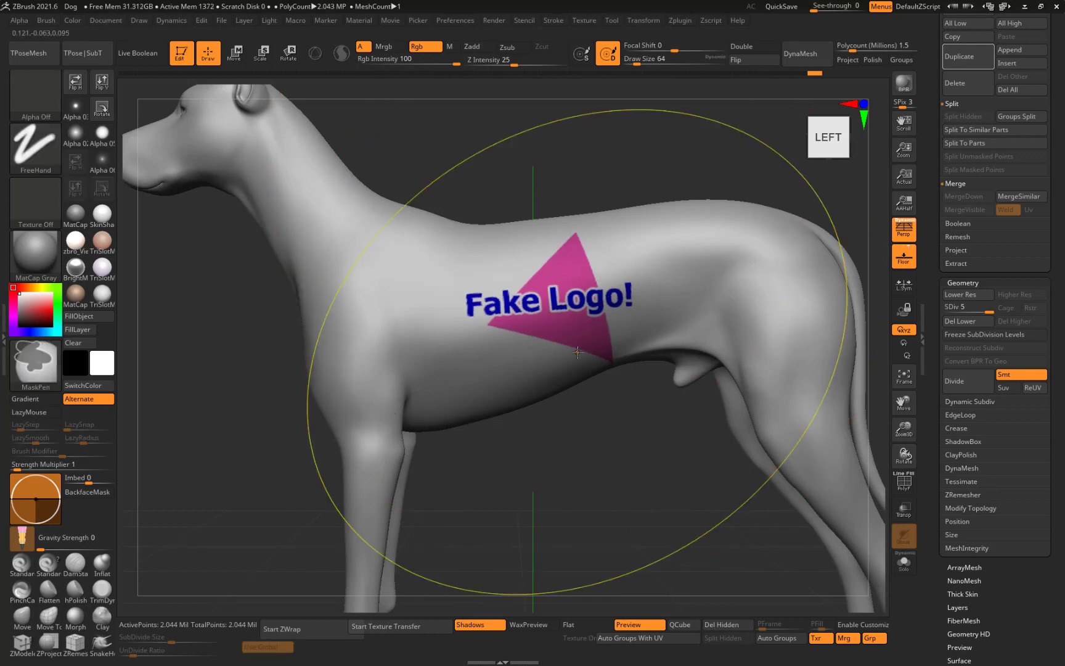
{"action": "key", "text": "ctrl+z"}
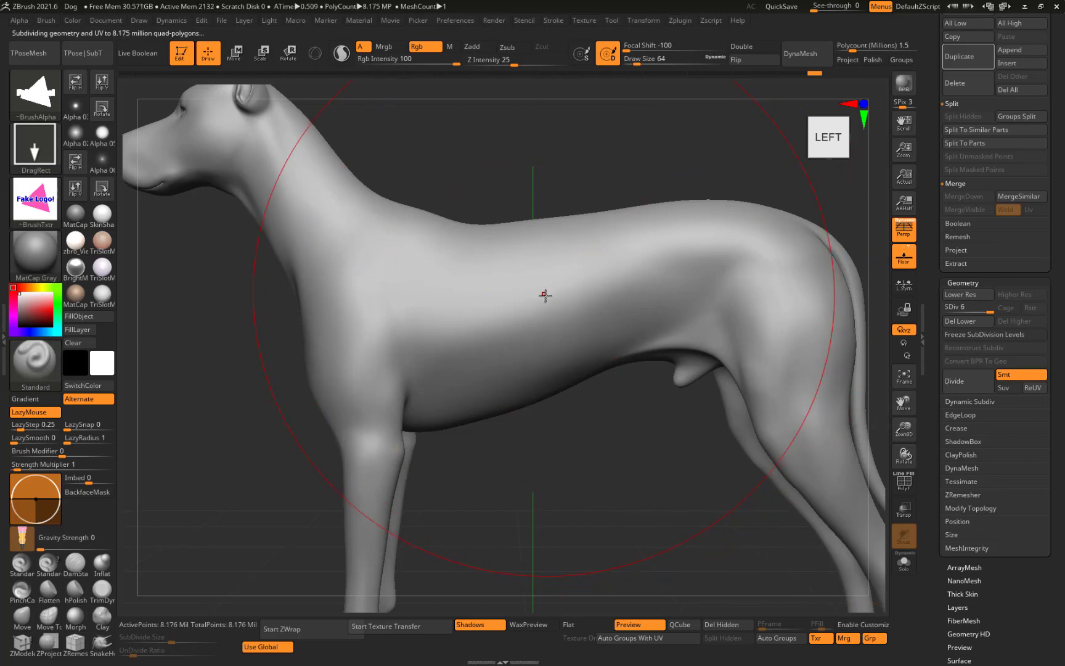
Try the logo stamp on the side of the denser dog mesh, and undo it.
{"action": "mouse_move", "coordinate": [544, 281]}
{"action": "left_mouse_down"}
{"action": "mouse_move", "coordinate": [545, 183]}
{"action": "mouse_move", "coordinate": [536, 175]}
{"action": "left_mouse_up"}
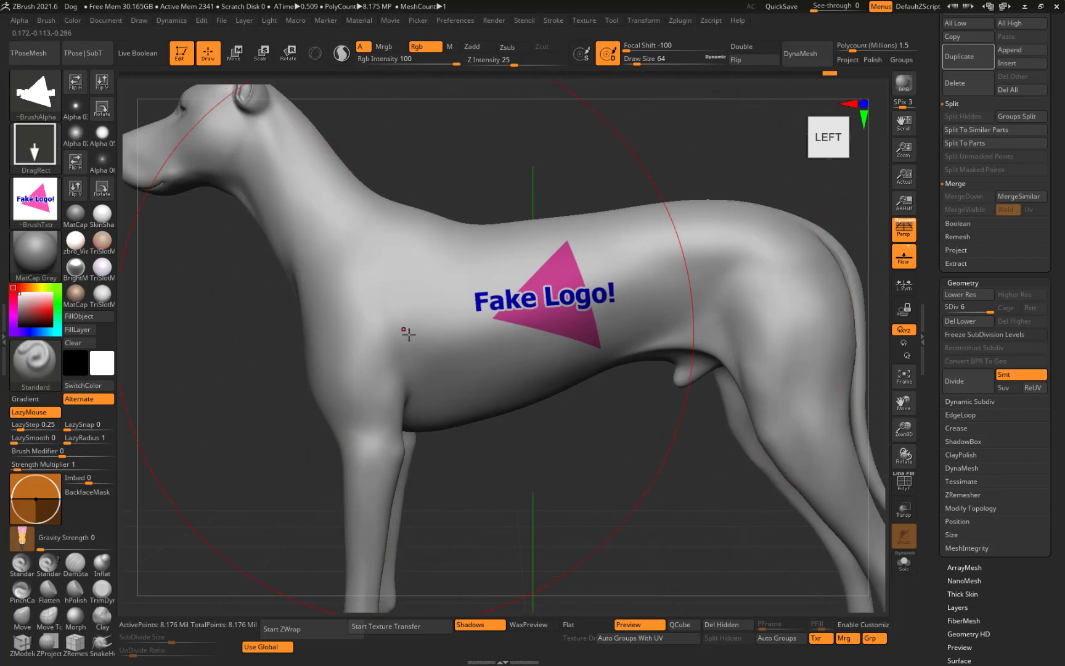
{"action": "key", "text": "ctrl"}
{"action": "key", "text": "ctrl+z"}
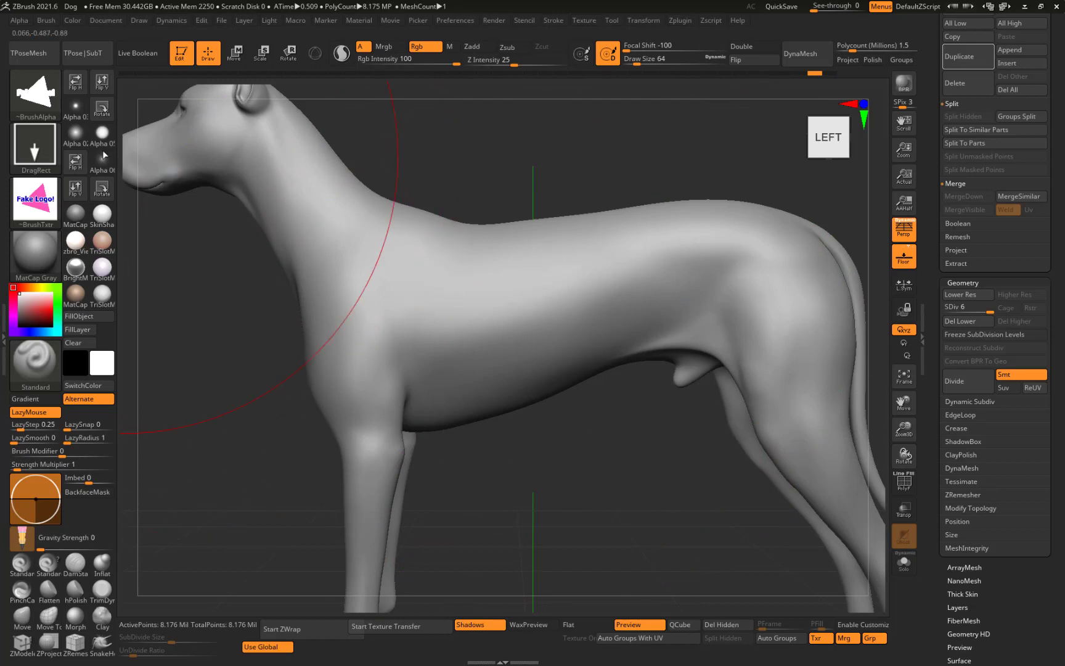
Switch the brush stroke to DragDot, undo a test stamp near the shoulder, and turn LazyMouse off.
{"action": "left_click", "coordinate": [33, 150]}
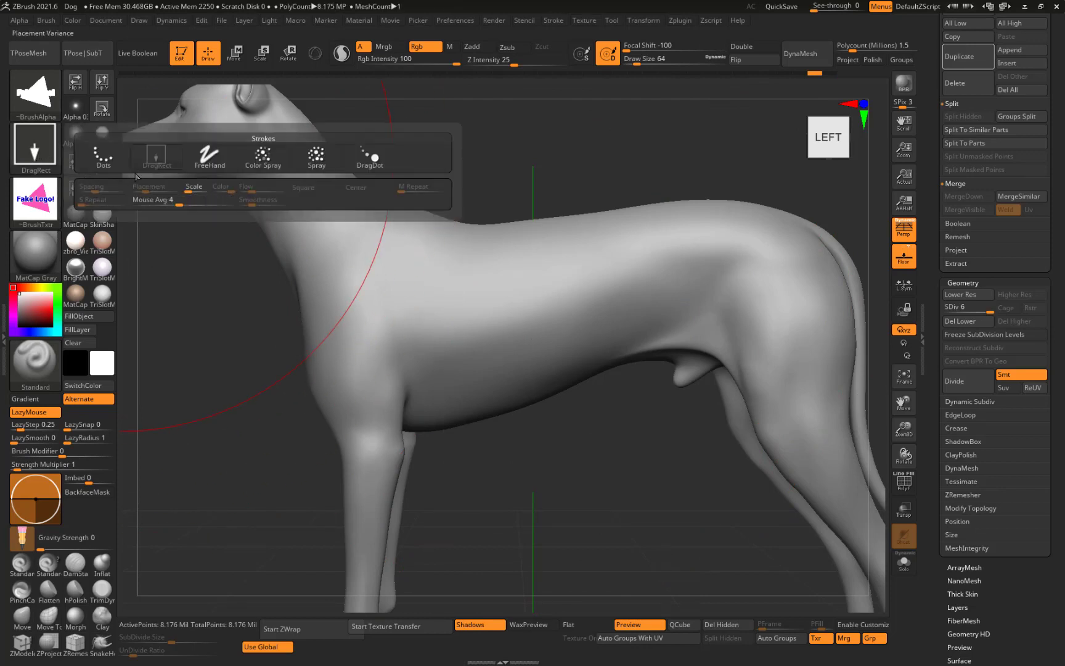
{"action": "left_click", "coordinate": [368, 159]}
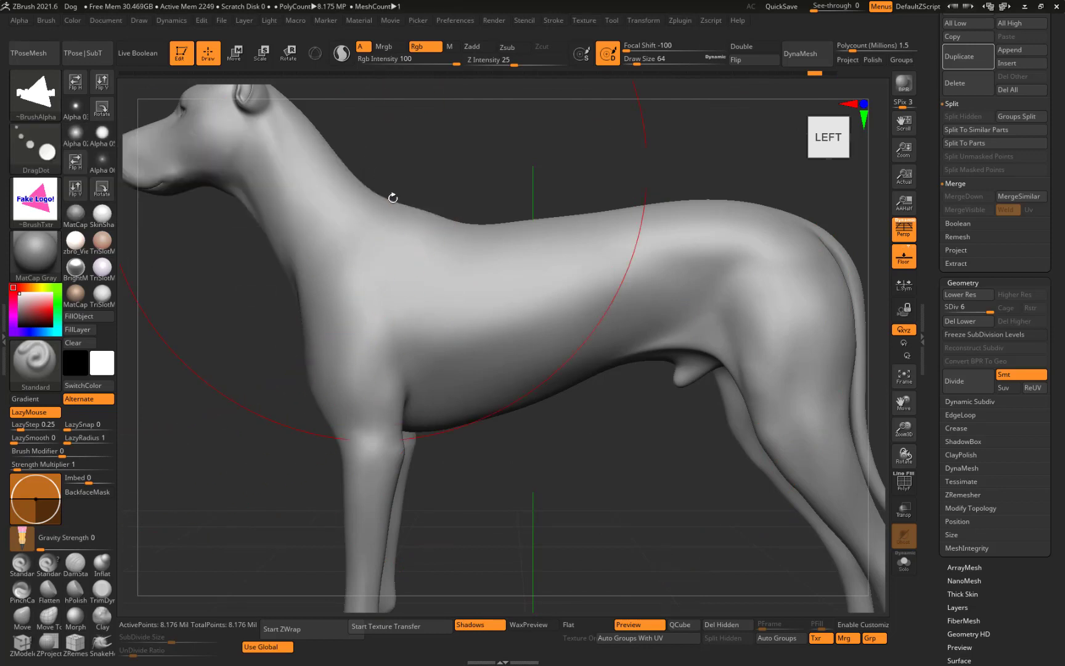
{"action": "mouse_move", "coordinate": [564, 256]}
{"action": "left_mouse_down"}
{"action": "mouse_move", "coordinate": [493, 308]}
{"action": "mouse_move", "coordinate": [493, 342]}
{"action": "left_mouse_up"}
{"action": "key", "text": "ctrl"}
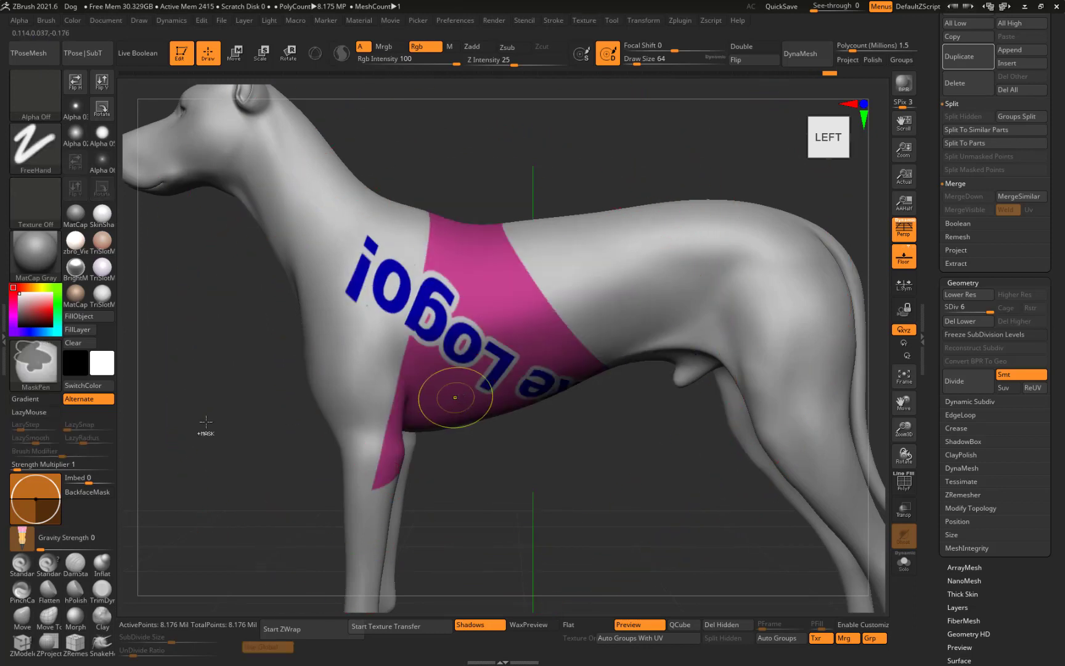
{"action": "key", "text": "ctrl+z"}
{"action": "left_click", "coordinate": [35, 412]}
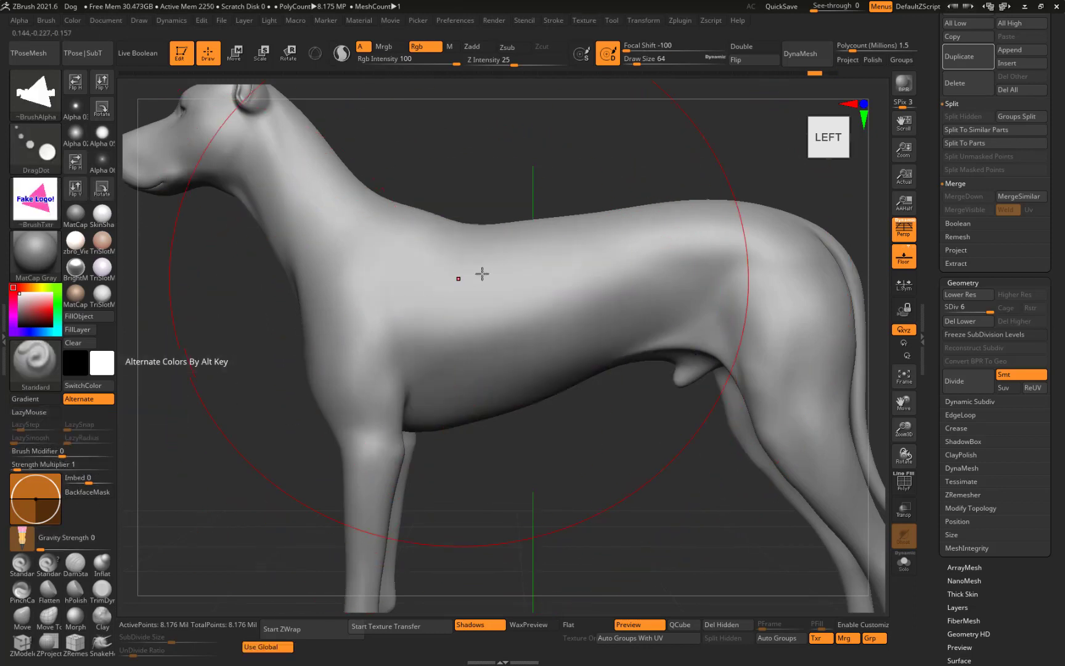
Reduce the Draw Size to 28, try placing the logo behind the shoulder, and undo the stamp.
{"action": "key", "text": "bracketleft"}
{"action": "key", "text": "bracketleft"}
{"action": "key", "text": "bracketleft"}
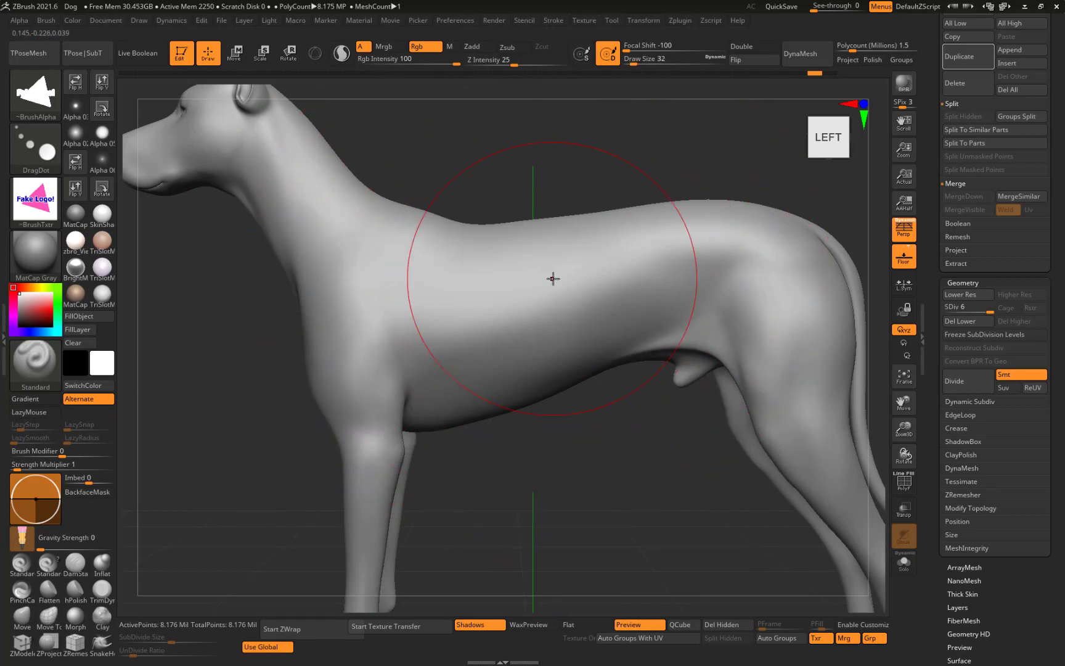
{"action": "mouse_move", "coordinate": [610, 254]}
{"action": "left_mouse_down"}
{"action": "mouse_move", "coordinate": [633, 247]}
{"action": "mouse_move", "coordinate": [611, 246]}
{"action": "mouse_move", "coordinate": [567, 287]}
{"action": "mouse_move", "coordinate": [457, 351]}
{"action": "mouse_move", "coordinate": [594, 249]}
{"action": "mouse_move", "coordinate": [761, 265]}
{"action": "mouse_move", "coordinate": [715, 305]}
{"action": "mouse_move", "coordinate": [382, 256]}
{"action": "mouse_move", "coordinate": [519, 257]}
{"action": "mouse_move", "coordinate": [523, 299]}
{"action": "mouse_move", "coordinate": [444, 300]}
{"action": "mouse_move", "coordinate": [447, 311]}
{"action": "mouse_move", "coordinate": [398, 321]}
{"action": "mouse_move", "coordinate": [407, 310]}
{"action": "left_mouse_up"}
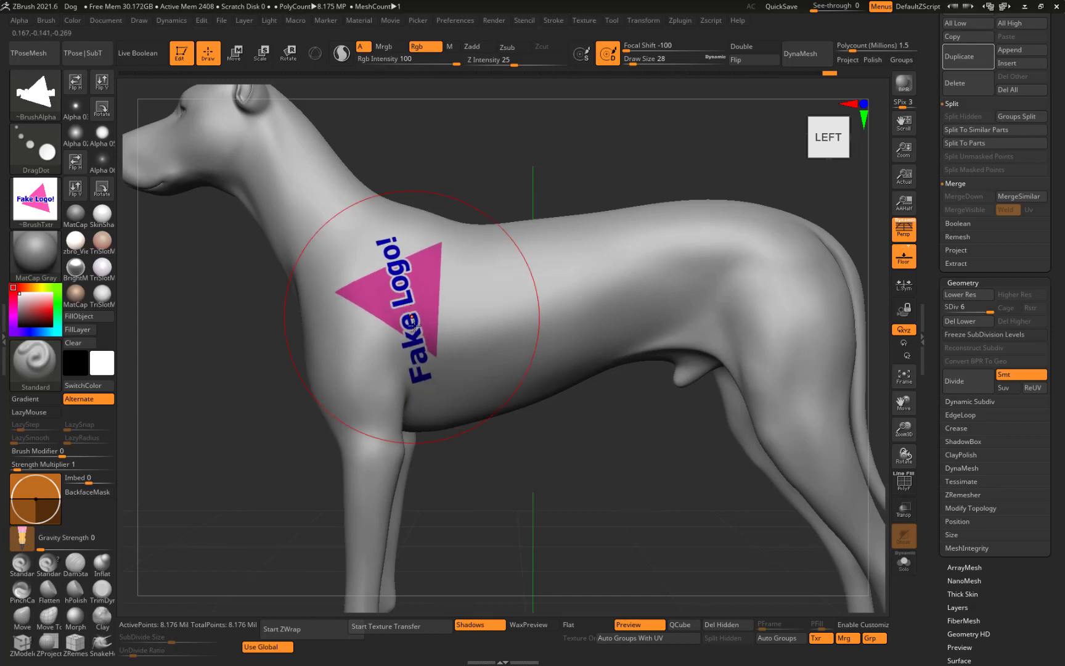
{"action": "key", "text": "ctrl+z"}
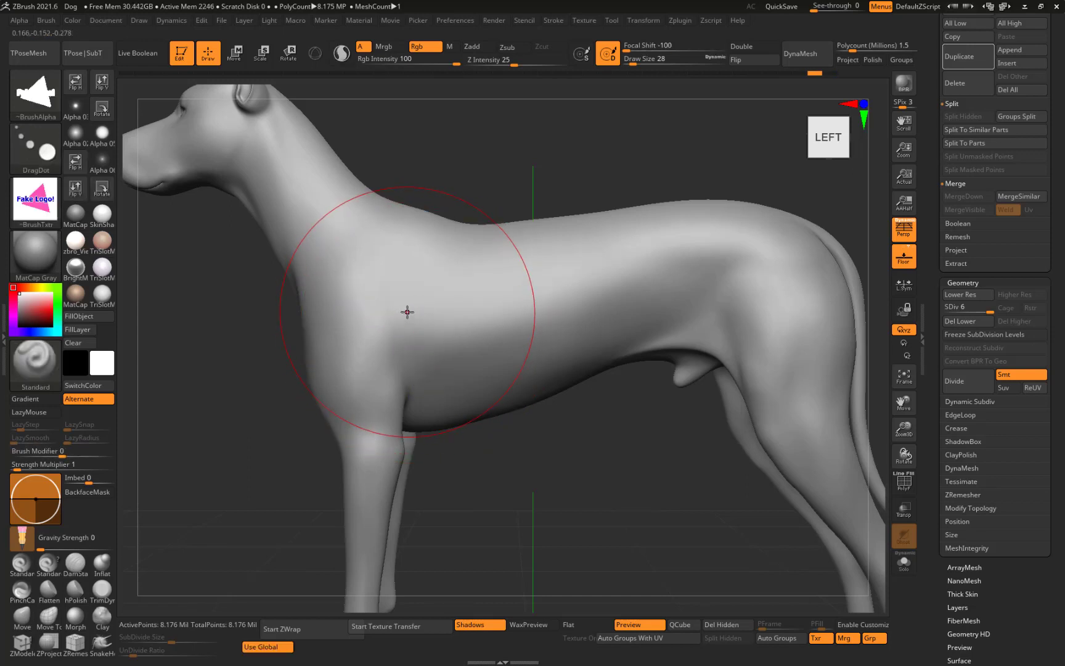
Set the Draw Size to 36 and stamp the Fake Logo upright just behind the dog's shoulder.
{"action": "key", "text": "bracketright"}
{"action": "key", "text": "bracketright"}
{"action": "key", "text": "bracketright"}
{"action": "key", "text": "bracketright"}
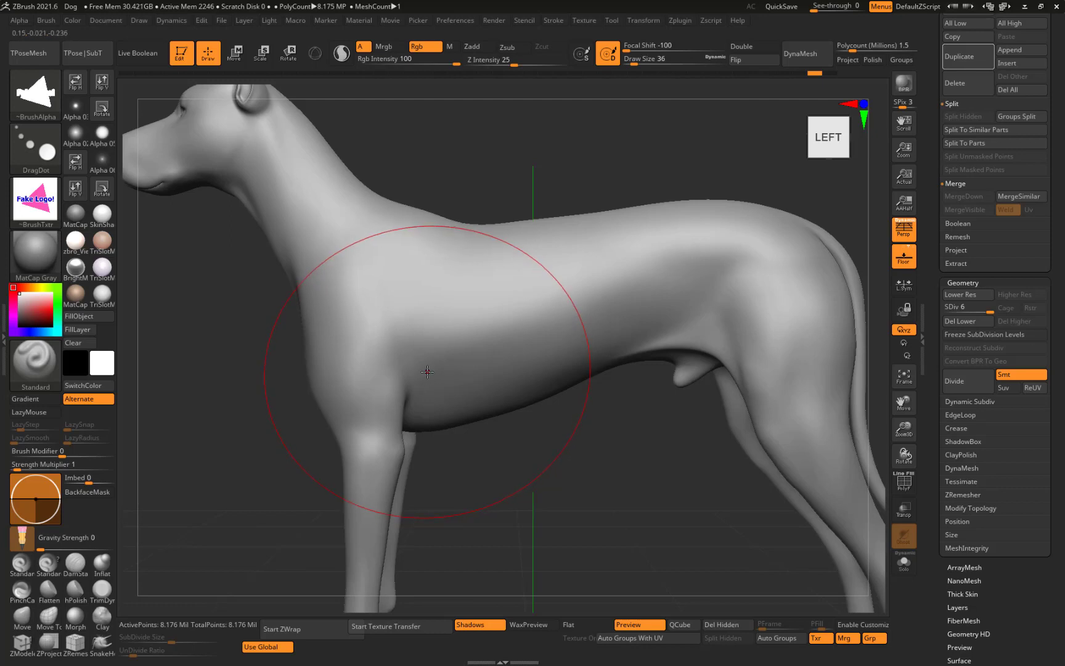
{"action": "mouse_move", "coordinate": [426, 347]}
{"action": "left_mouse_down"}
{"action": "mouse_move", "coordinate": [426, 271]}
{"action": "mouse_move", "coordinate": [422, 319]}
{"action": "left_mouse_up"}
{"action": "left_click_drag", "start_coordinate": [422, 315], "coordinate": [424, 305]}
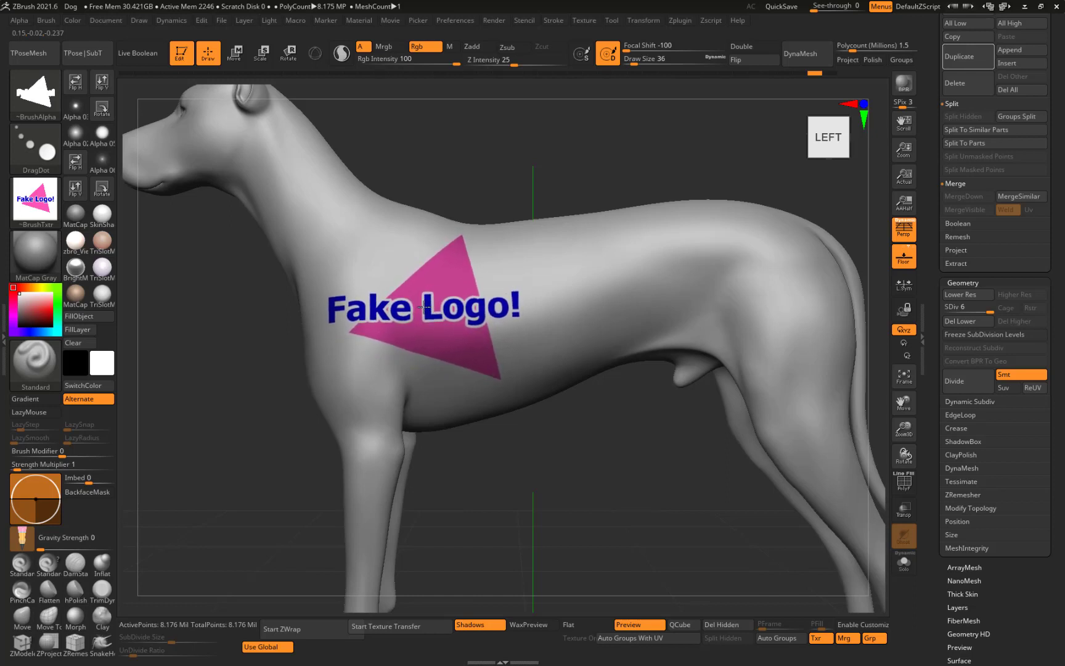
Set the brush stroke back to DragRect.
{"action": "left_click_drag", "start_coordinate": [539, 445], "coordinate": [499, 322]}
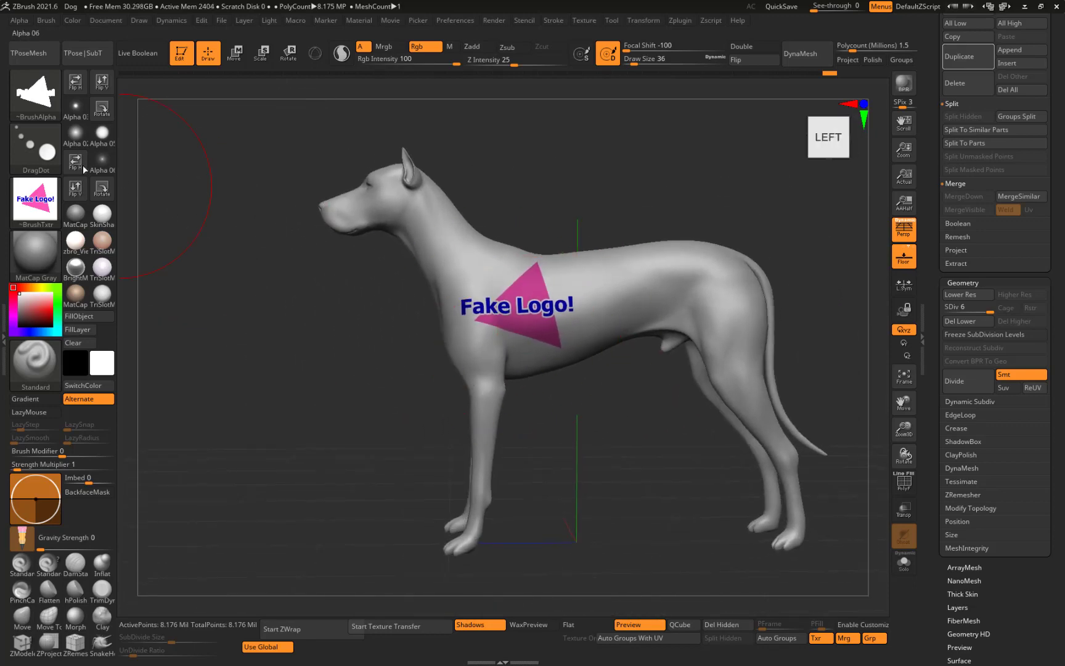
{"action": "left_click", "coordinate": [36, 149]}
{"action": "left_click", "coordinate": [156, 155]}
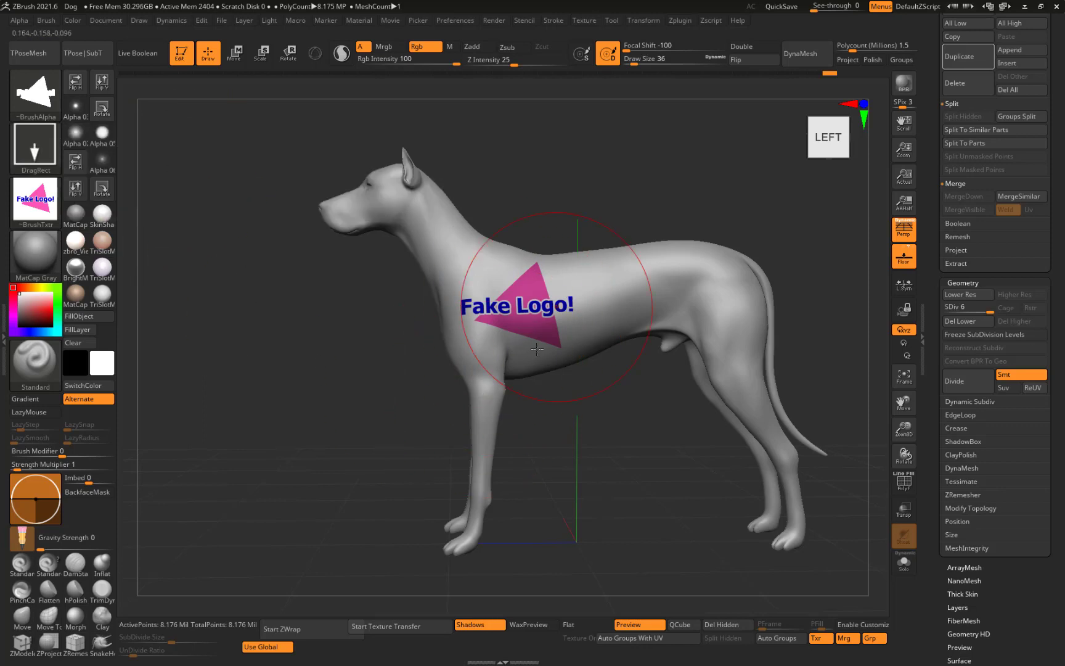
Create a texture map from the dog's polypaint and preview the resulting map.
{"action": "left_click_drag", "start_coordinate": [931, 454], "coordinate": [936, 340]}
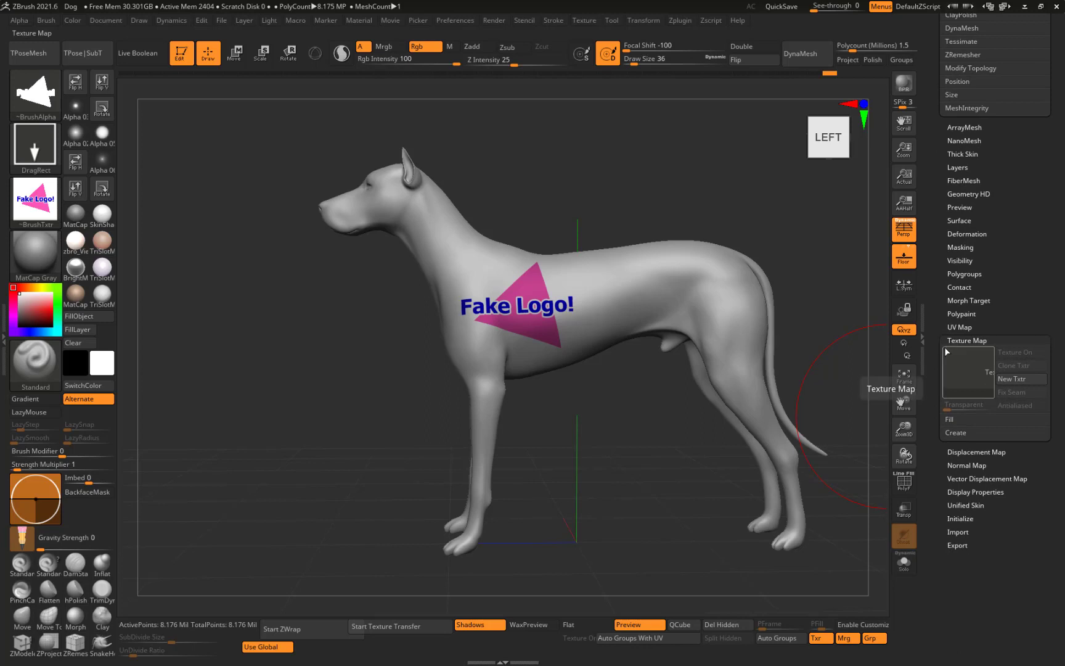
{"action": "left_click", "coordinate": [963, 435]}
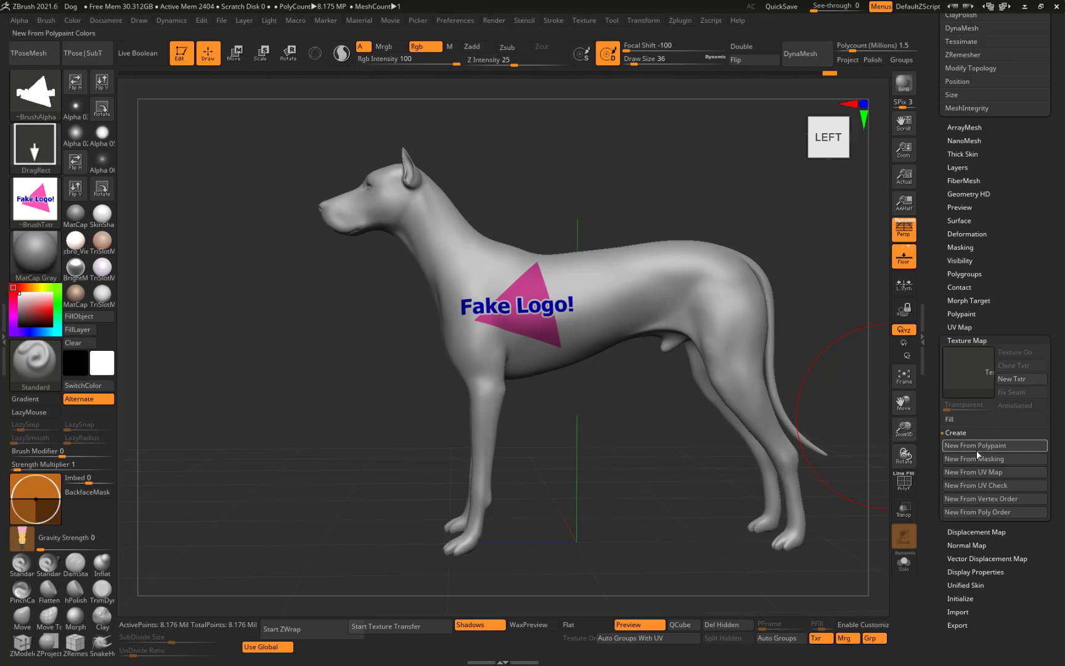
{"action": "left_click", "coordinate": [973, 445]}
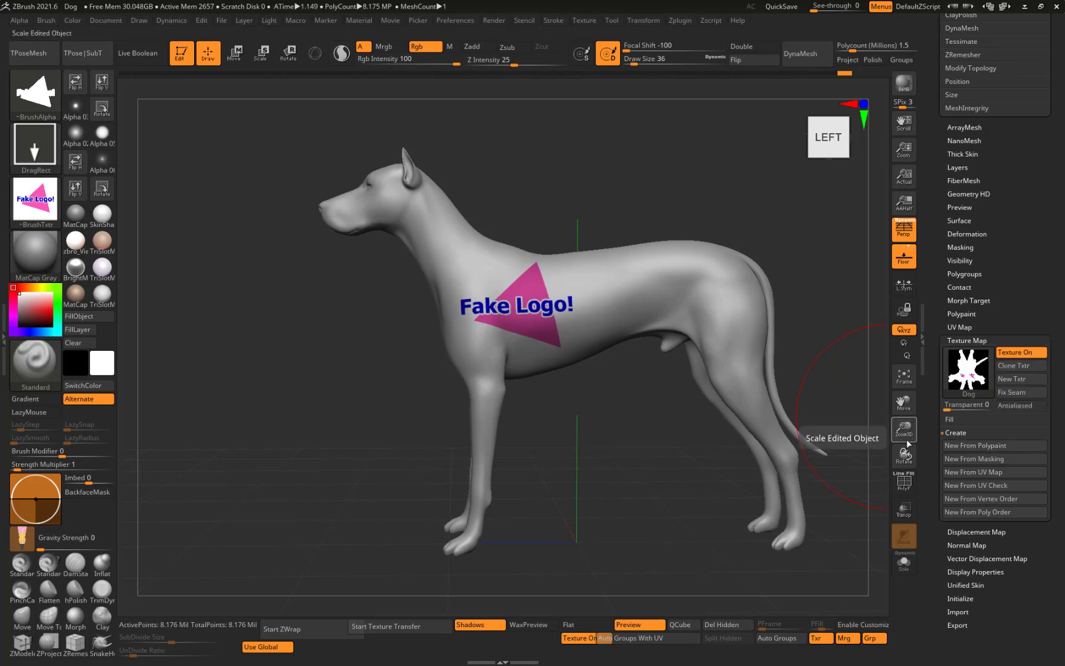
{"action": "mouse_move", "coordinate": [965, 382]}
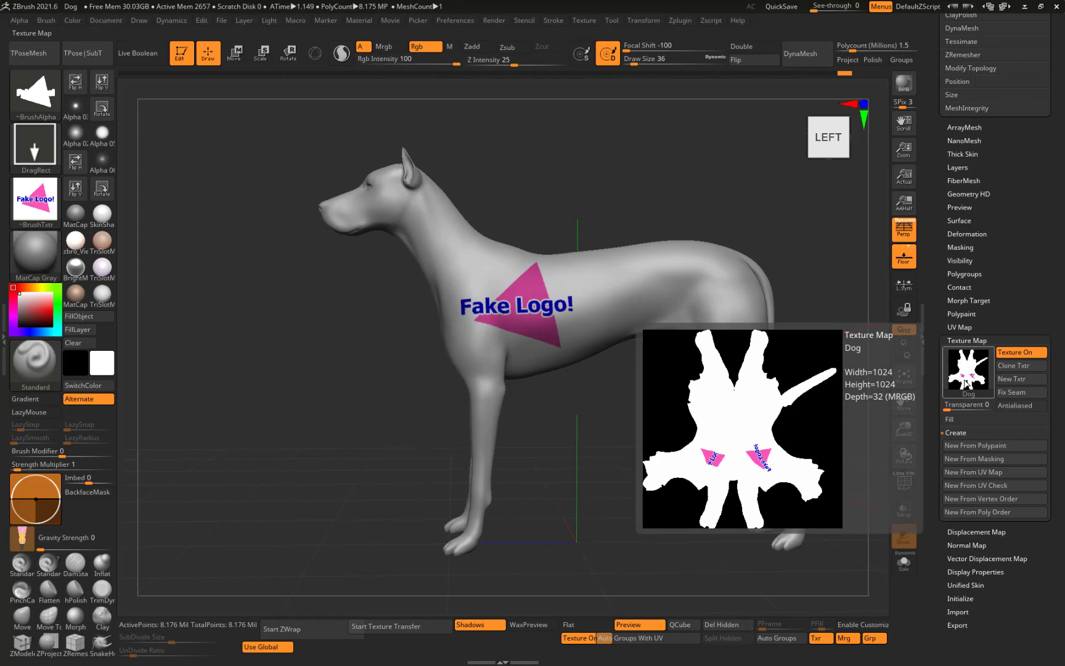
Turn to the dog's right side, switch the brush stroke to Dots, and reduce the Draw Size to 7.
{"action": "left_click_drag", "start_coordinate": [416, 430], "coordinate": [472, 453]}
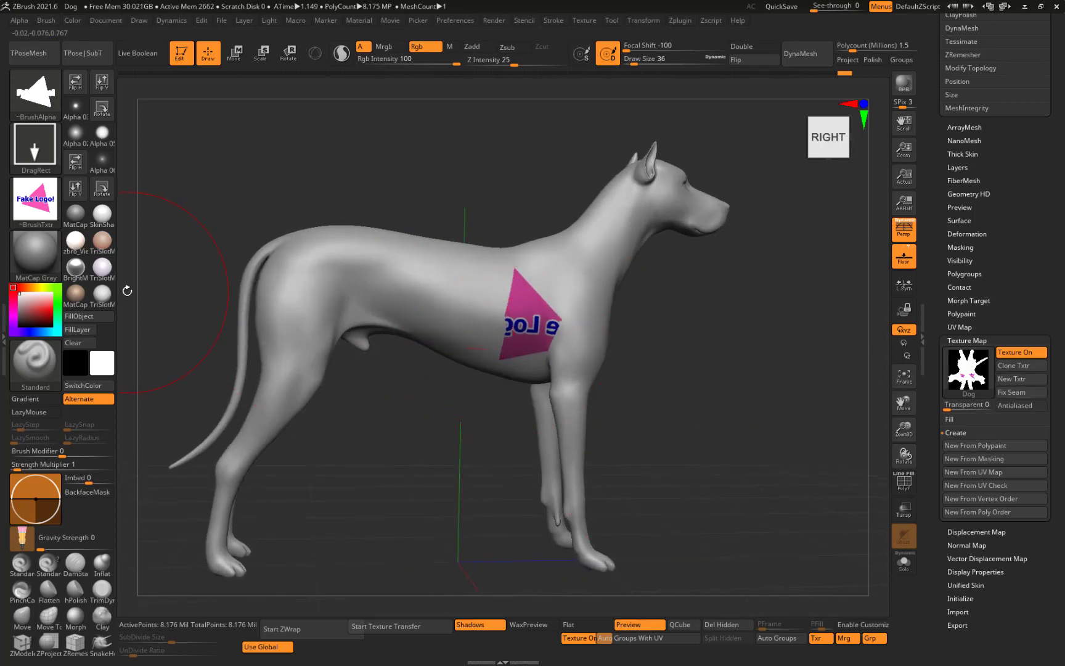
{"action": "left_click", "coordinate": [36, 145]}
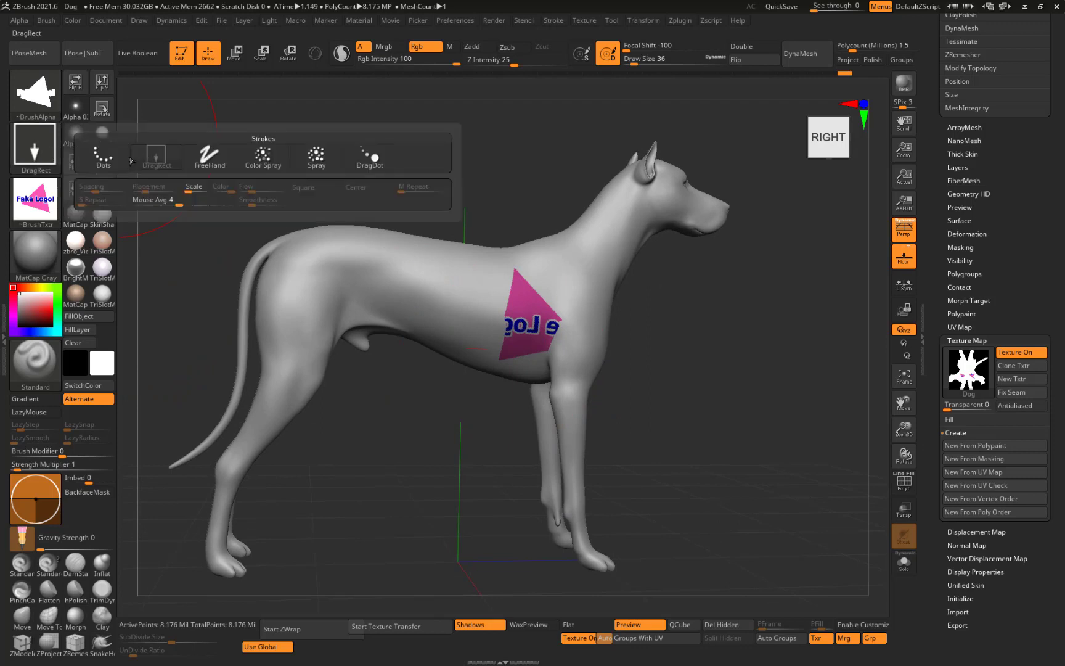
{"action": "left_click", "coordinate": [106, 158]}
{"action": "key", "text": "["}
{"action": "key", "text": "["}
{"action": "key", "text": "["}
{"action": "key", "text": "["}
{"action": "key", "text": "["}
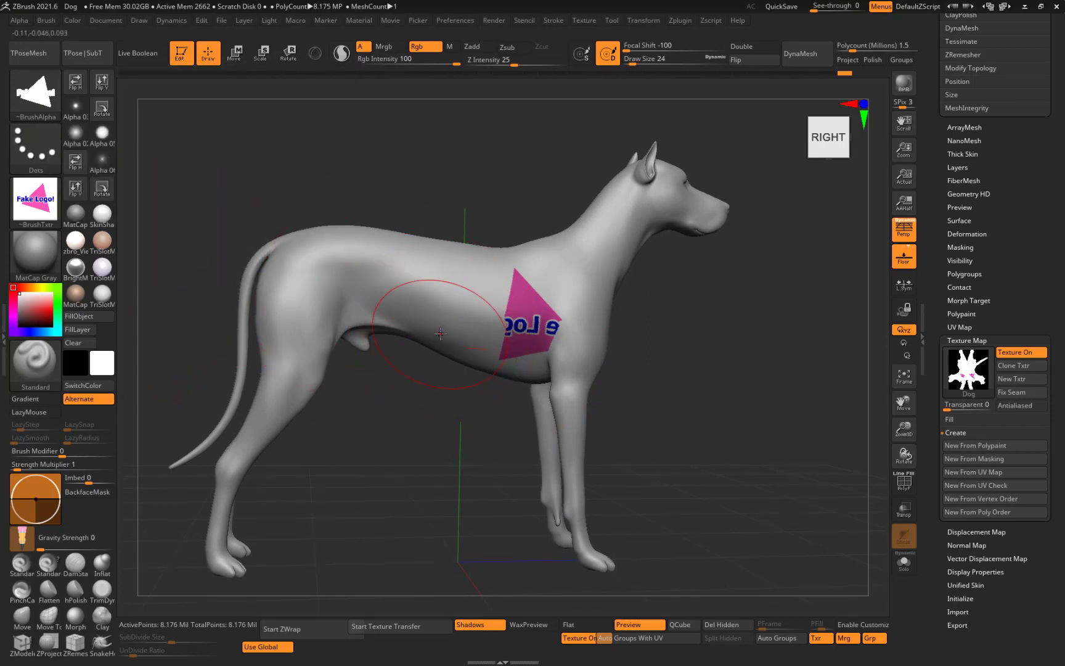
{"action": "key", "text": "["}
{"action": "key", "text": "["}
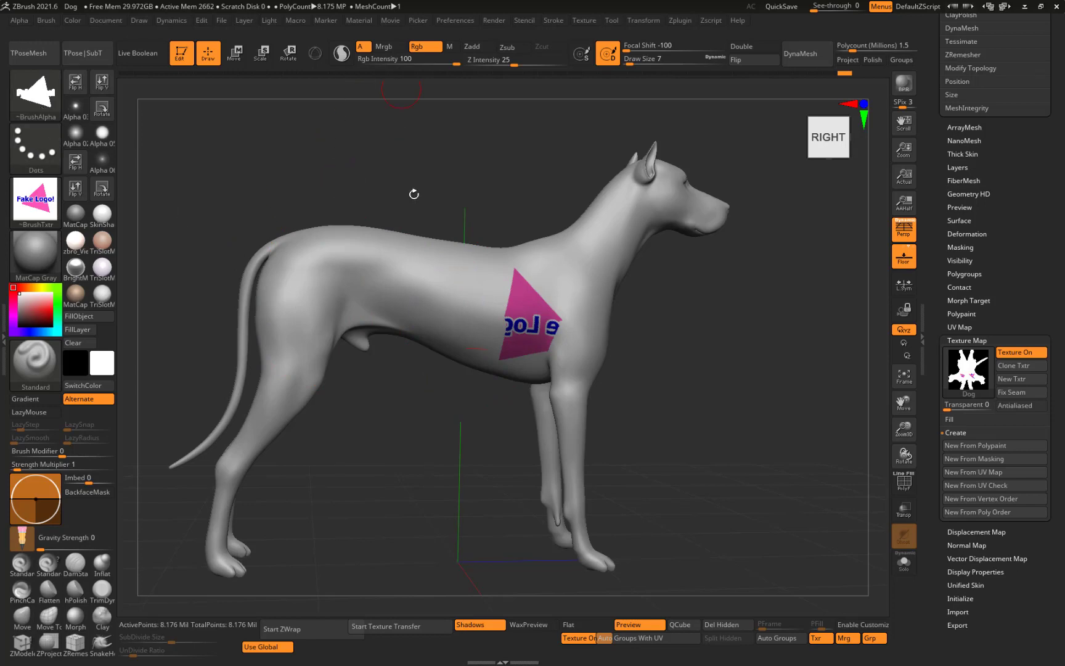
Set the brush to use no texture and no alpha.
{"action": "left_click", "coordinate": [46, 198]}
{"action": "left_click", "coordinate": [114, 211]}
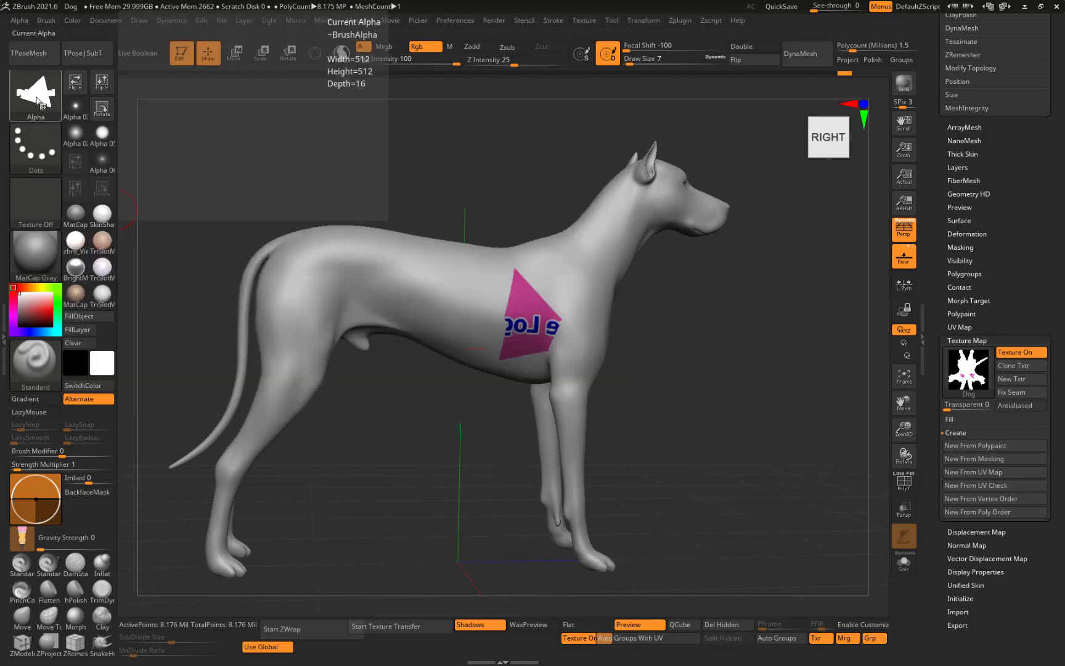
{"action": "left_click", "coordinate": [40, 101]}
{"action": "left_click", "coordinate": [111, 104]}
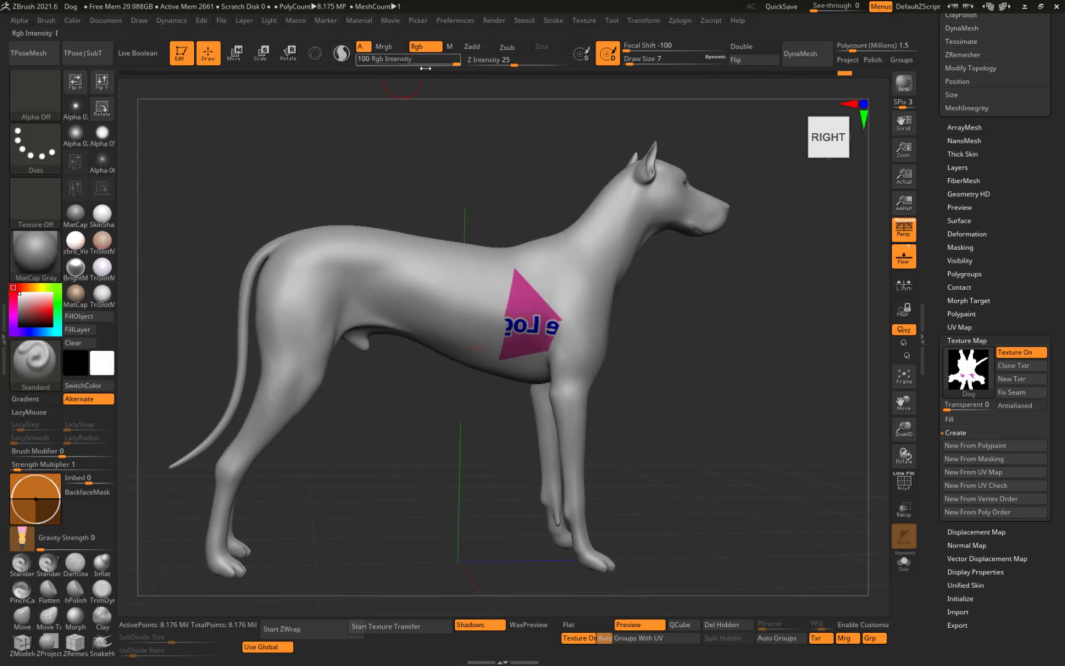
Turn off the texture map display and paint out the mirrored logo on the dog's right side in white.
{"action": "left_click", "coordinate": [1004, 353]}
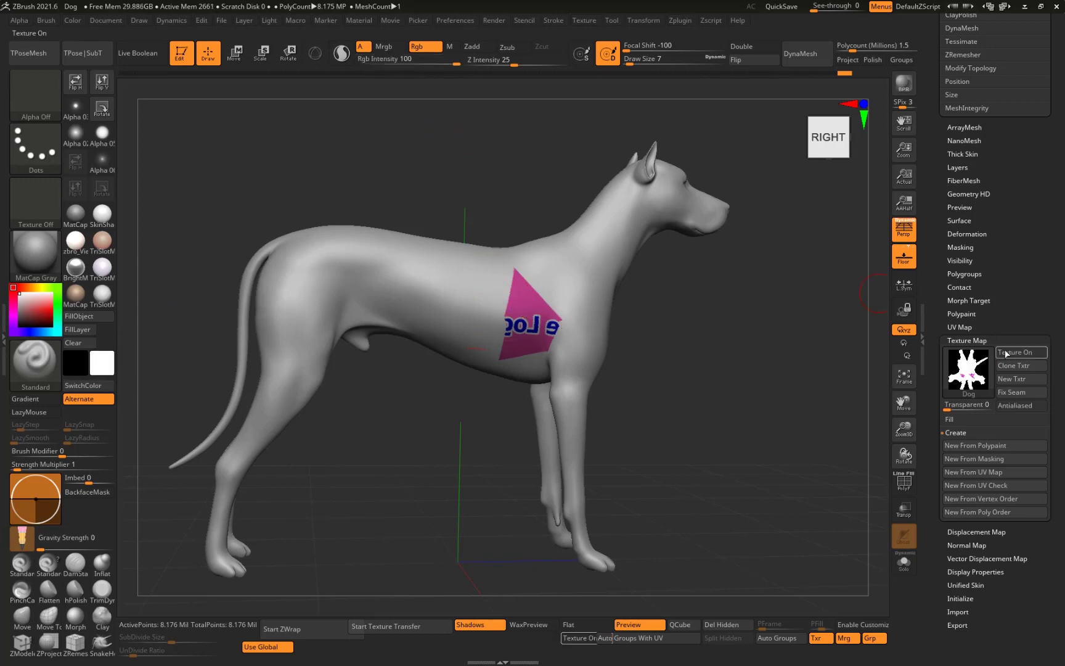
{"action": "mouse_move", "coordinate": [587, 312]}
{"action": "left_mouse_down"}
{"action": "mouse_move", "coordinate": [571, 325]}
{"action": "mouse_move", "coordinate": [489, 271]}
{"action": "left_mouse_up"}
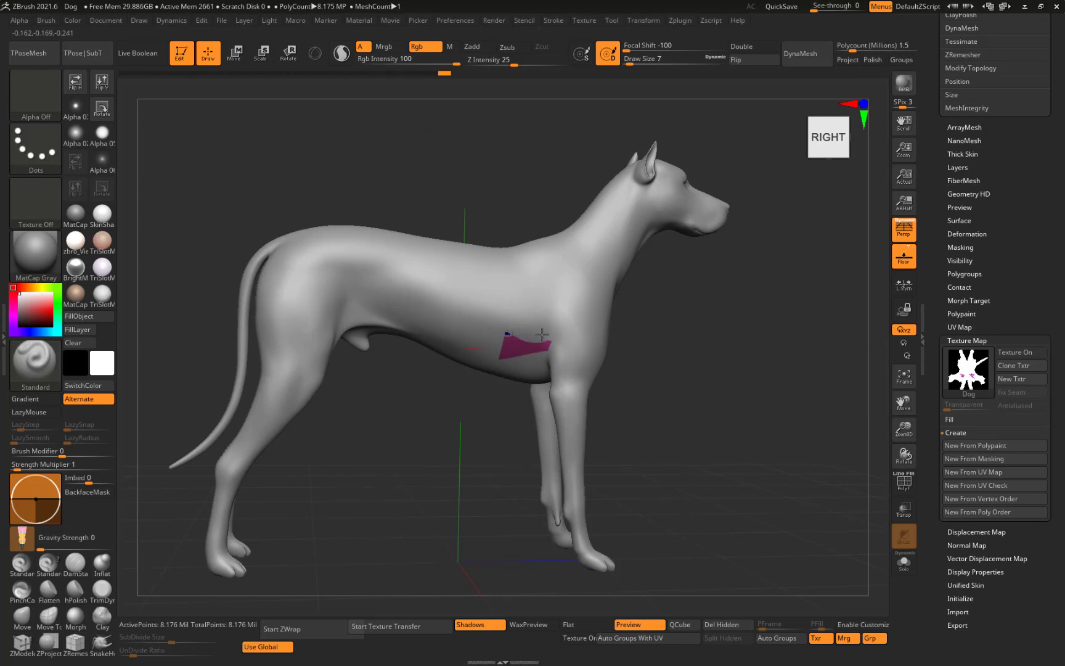
{"action": "left_click_drag", "start_coordinate": [541, 334], "coordinate": [499, 355]}
Recreate the texture map from polypaint and compare the left-side logo up close with the texture on and off.
{"action": "mouse_move", "coordinate": [752, 360]}
{"action": "left_mouse_down"}
{"action": "mouse_move", "coordinate": [599, 368]}
{"action": "mouse_move", "coordinate": [347, 239]}
{"action": "left_mouse_up"}
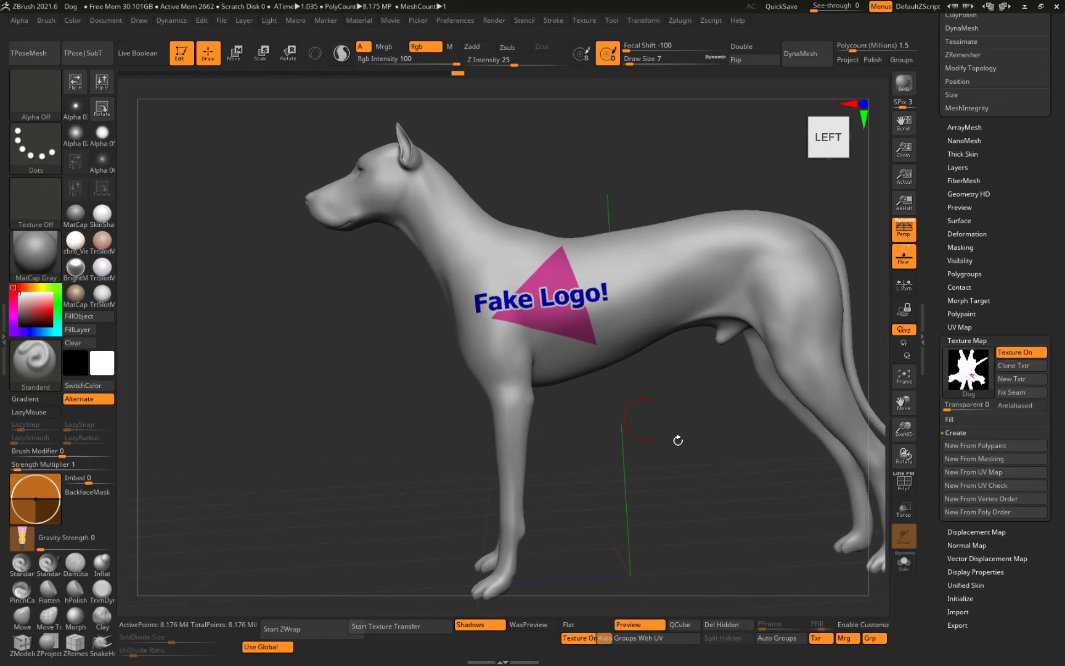
{"action": "left_click_drag", "start_coordinate": [594, 444], "coordinate": [628, 467]}
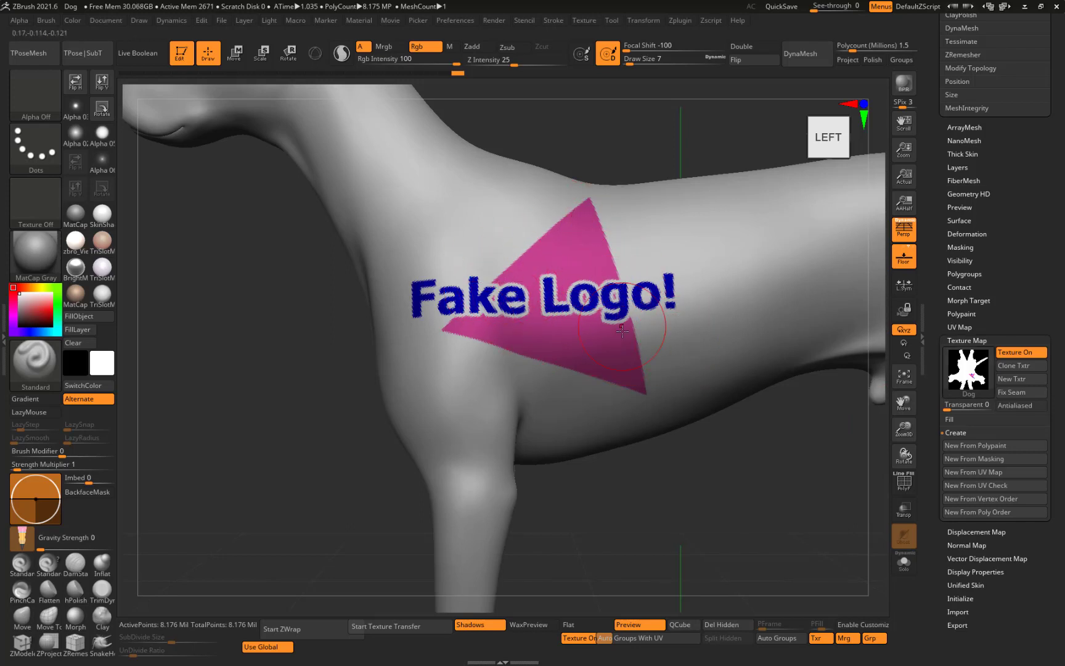
{"action": "left_click", "coordinate": [1014, 352]}
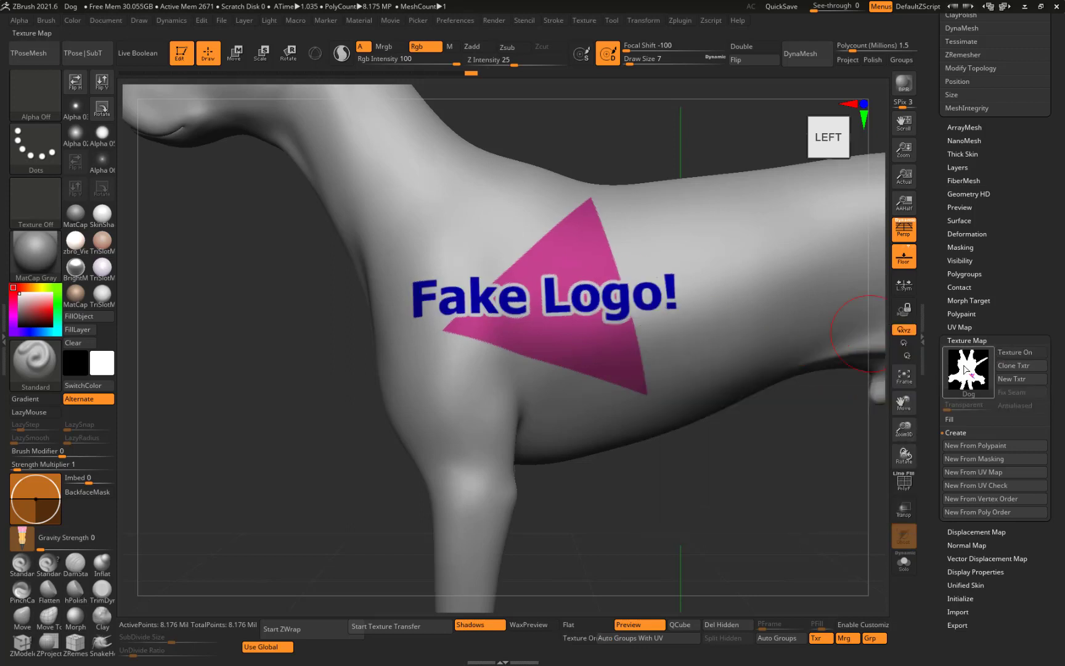
Set the UV Map Size to 4096 and create a new texture map from the polypaint.
{"action": "left_click", "coordinate": [964, 328]}
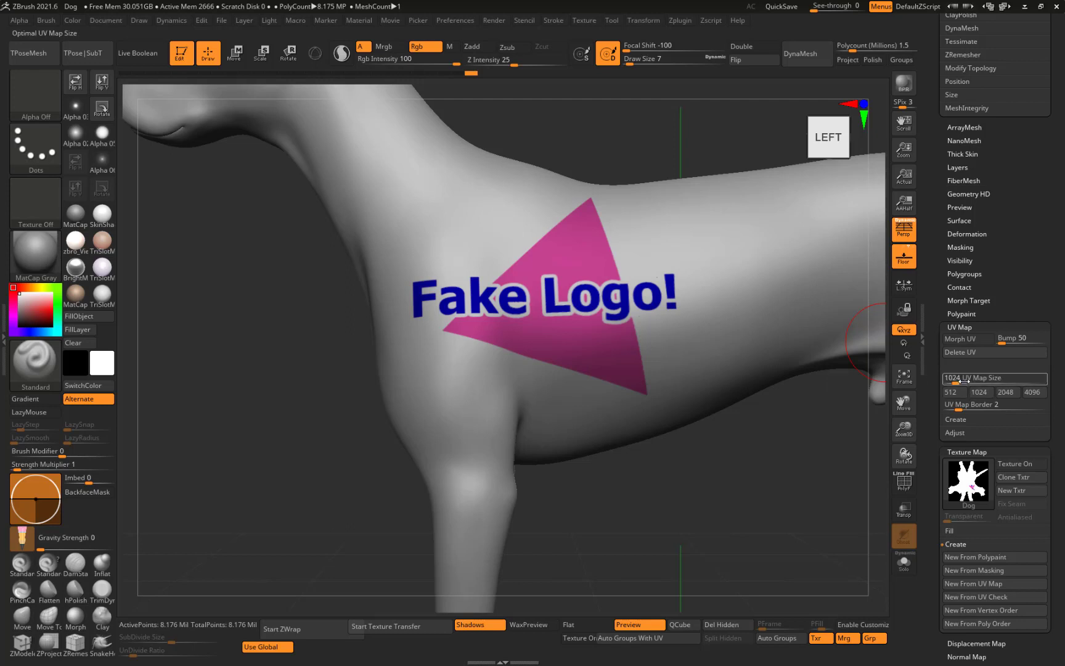
{"action": "left_click", "coordinate": [1027, 394]}
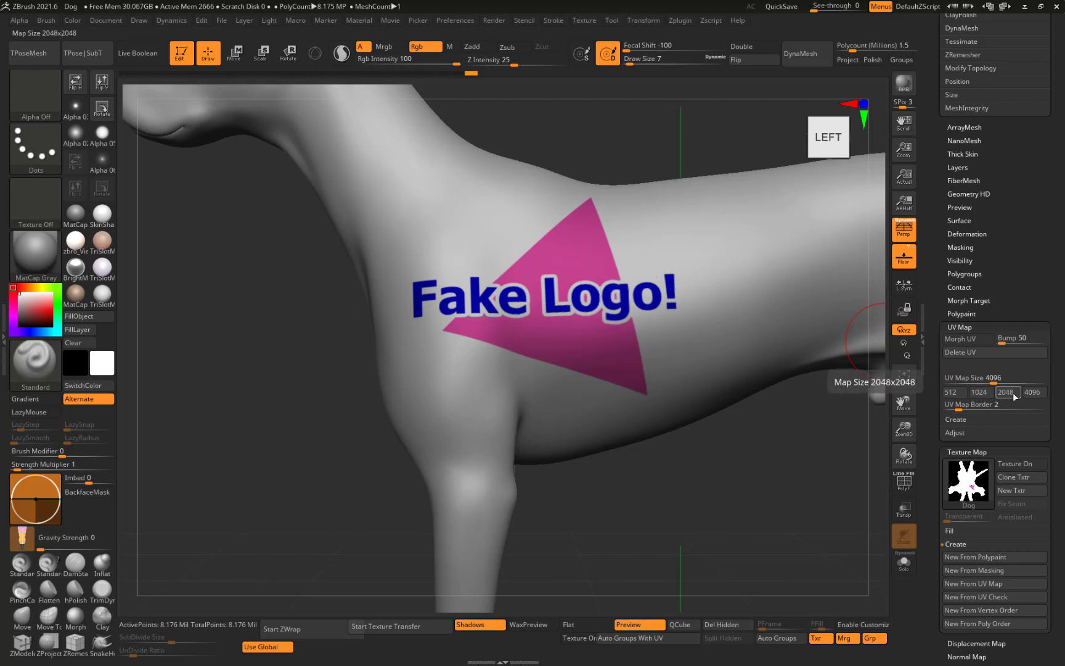
{"action": "left_click_drag", "start_coordinate": [993, 378], "coordinate": [1046, 379]}
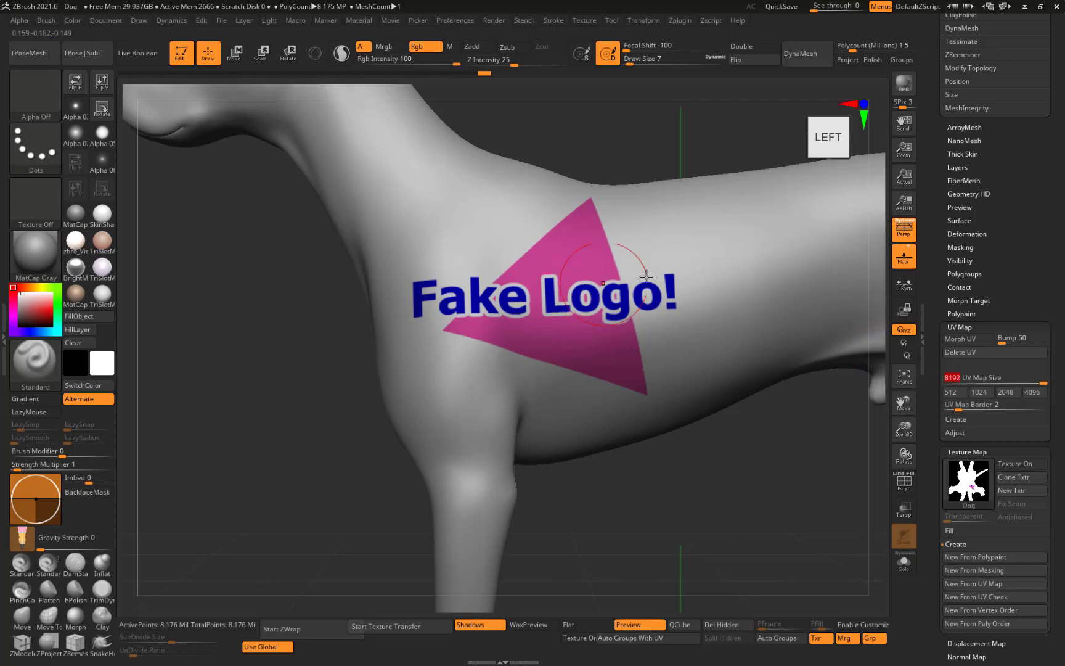
{"action": "left_click", "coordinate": [1030, 392]}
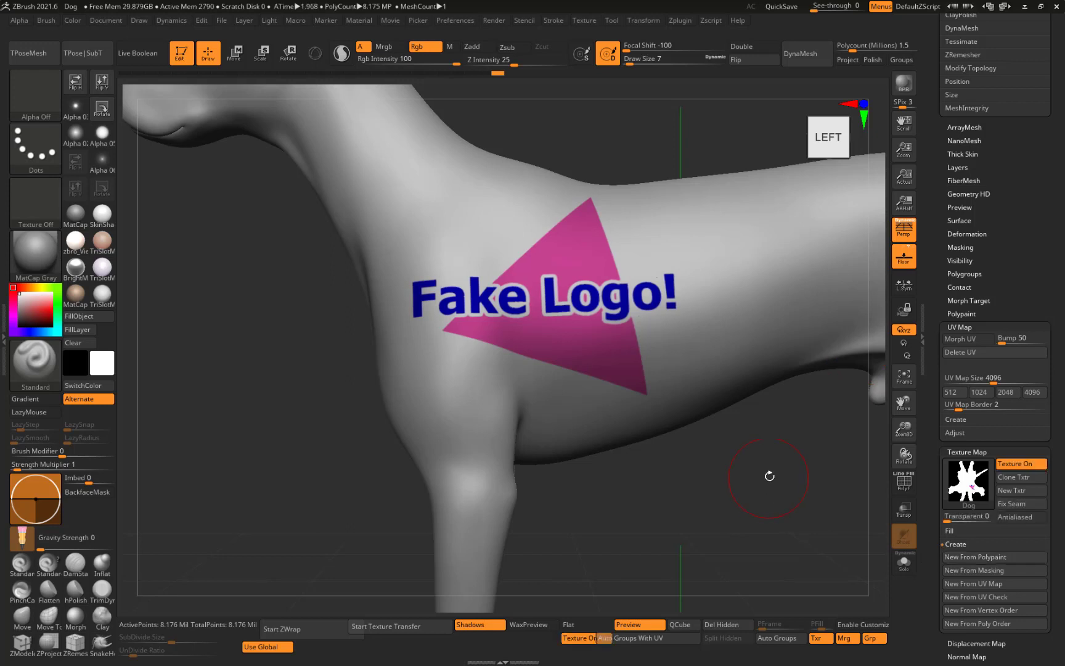
{"action": "left_click_drag", "start_coordinate": [711, 481], "coordinate": [680, 444]}
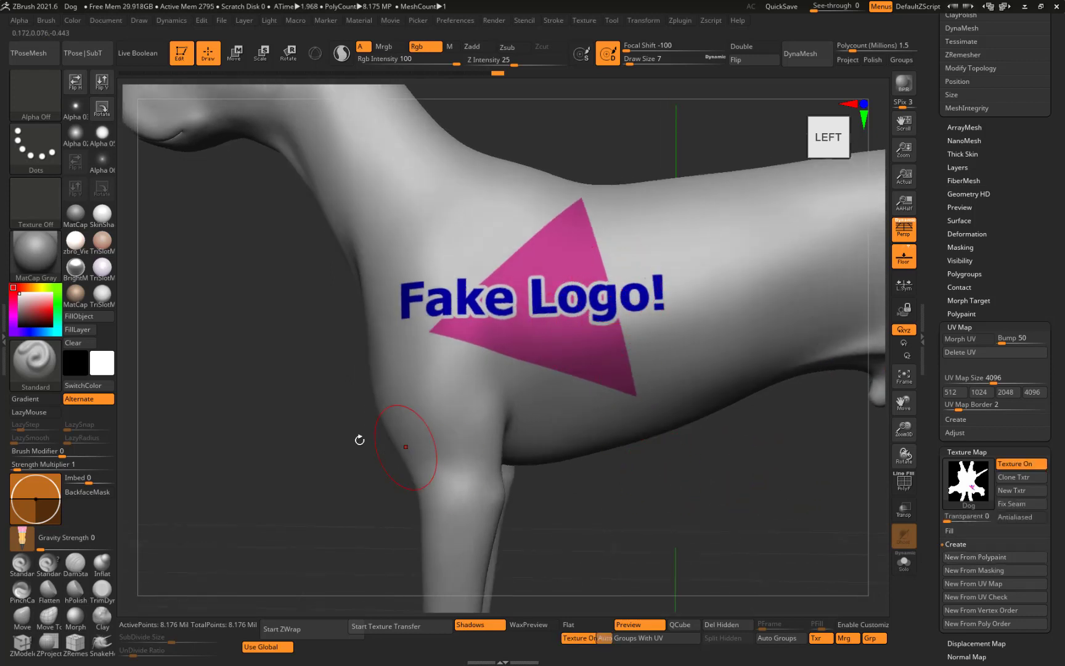
Raise the UV Map Size to 8192, recreate the texture map from polypaint, and compare the logo's sharpness up close.
{"action": "left_click_drag", "start_coordinate": [314, 331], "coordinate": [342, 424], "text": "alt"}
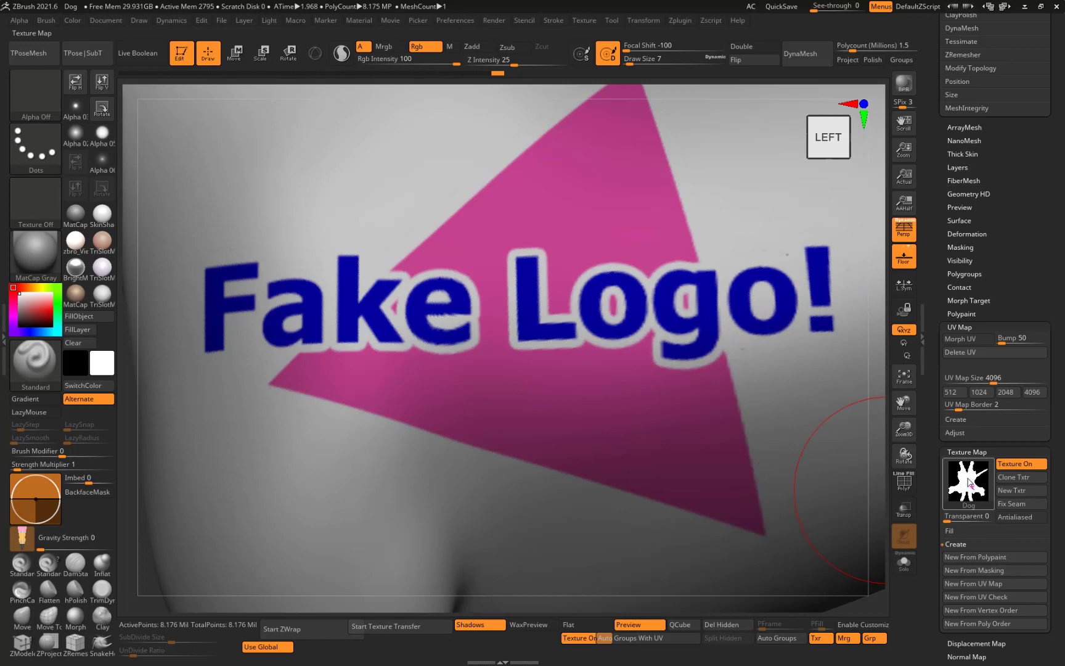
{"action": "left_click_drag", "start_coordinate": [989, 377], "coordinate": [1057, 367]}
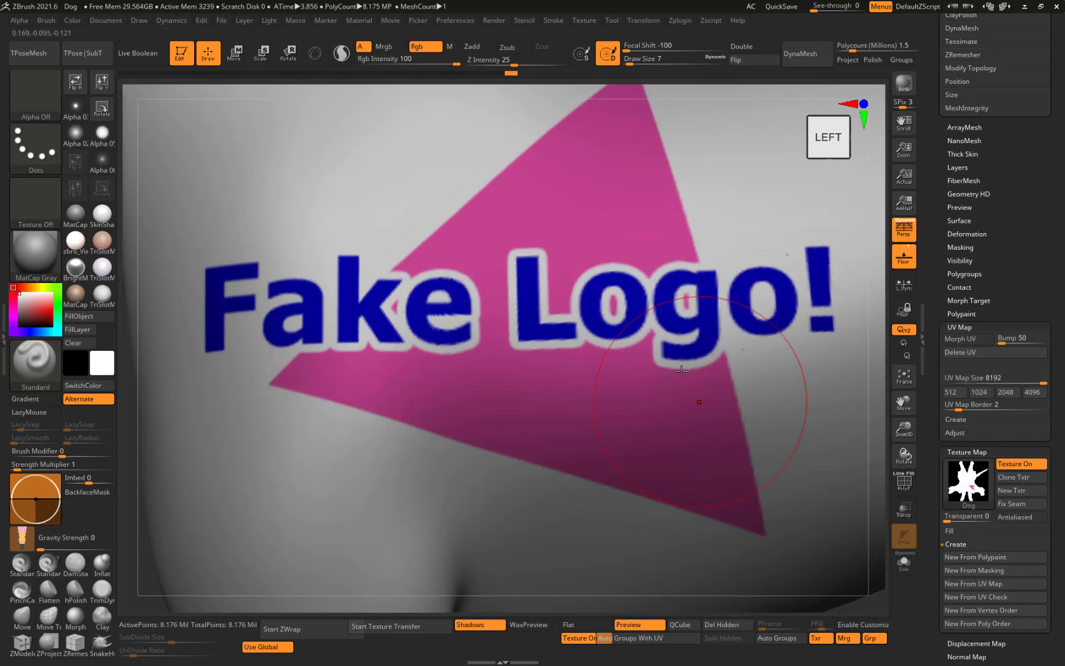
{"action": "left_click_drag", "start_coordinate": [864, 609], "coordinate": [628, 456], "text": "alt"}
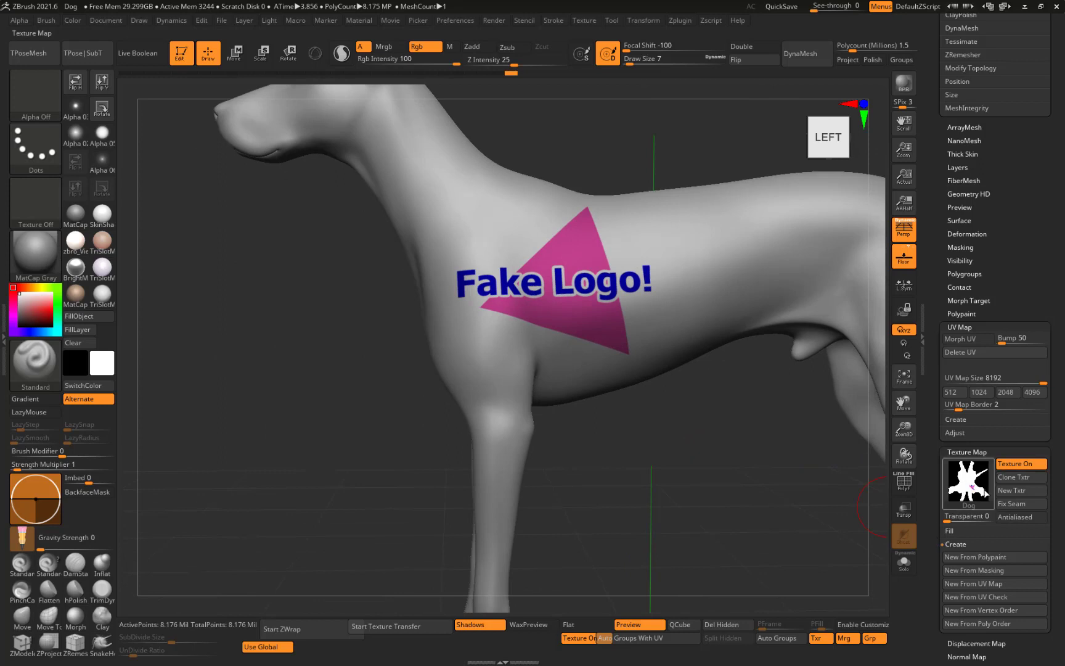
{"action": "mouse_move", "coordinate": [960, 474]}
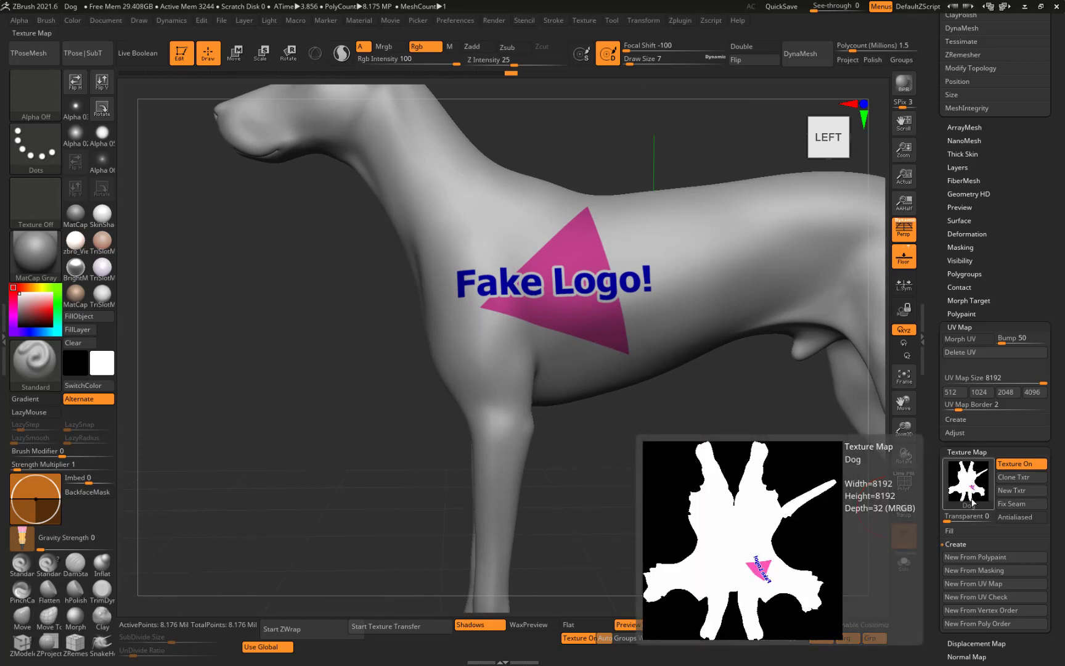
Clone the dog's texture map into the current texture and flip it vertically.
{"action": "left_click", "coordinate": [1013, 477]}
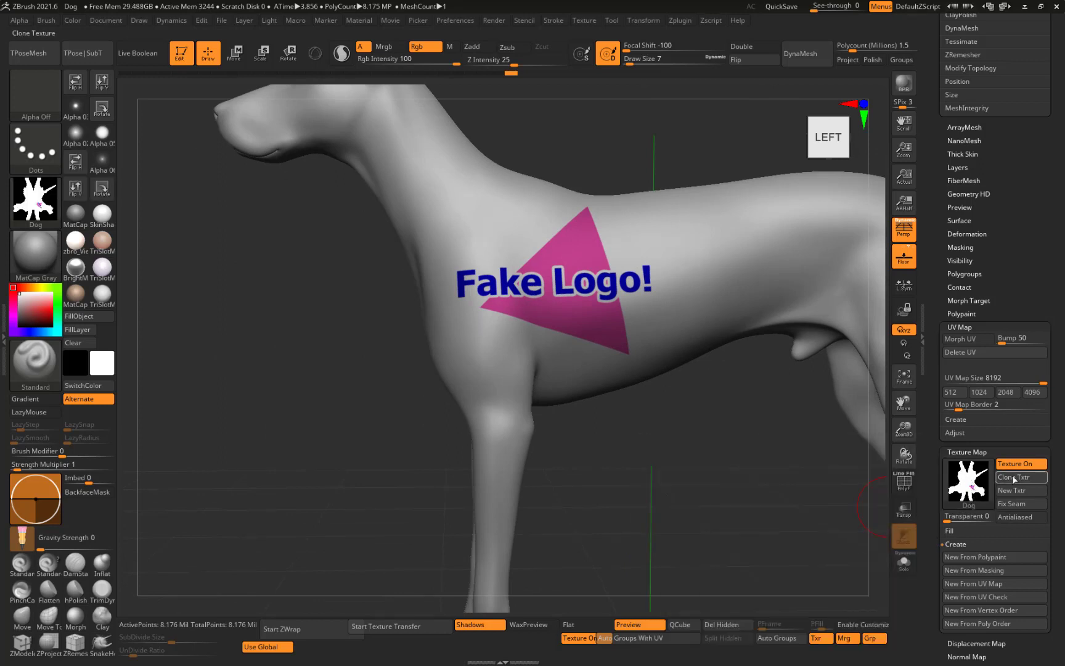
{"action": "mouse_move", "coordinate": [17, 207]}
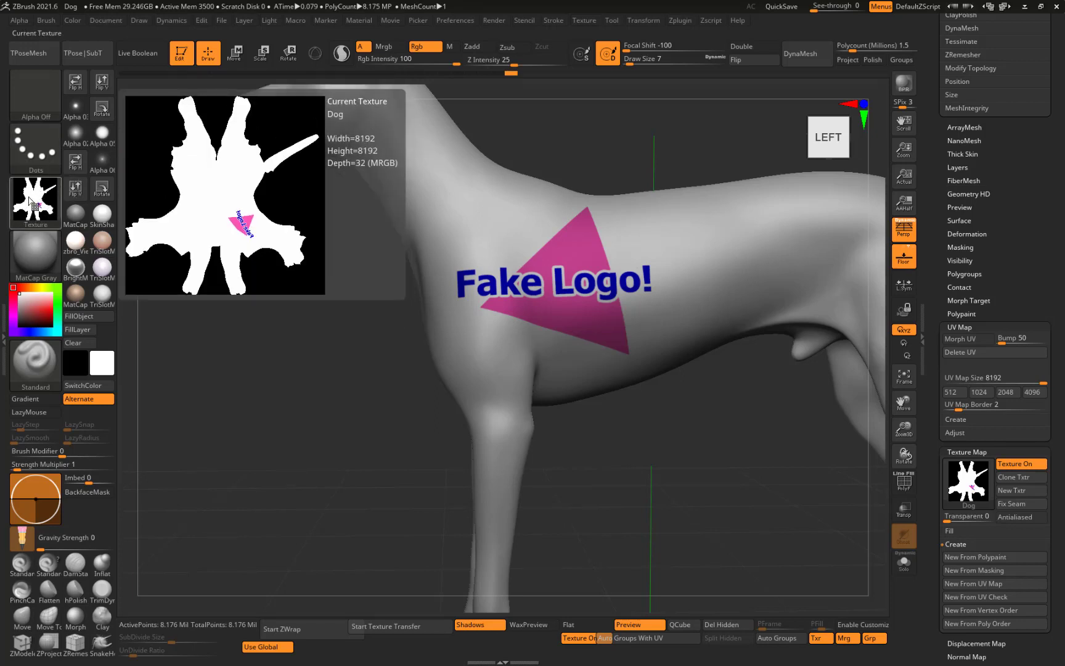
{"action": "left_click", "coordinate": [585, 21]}
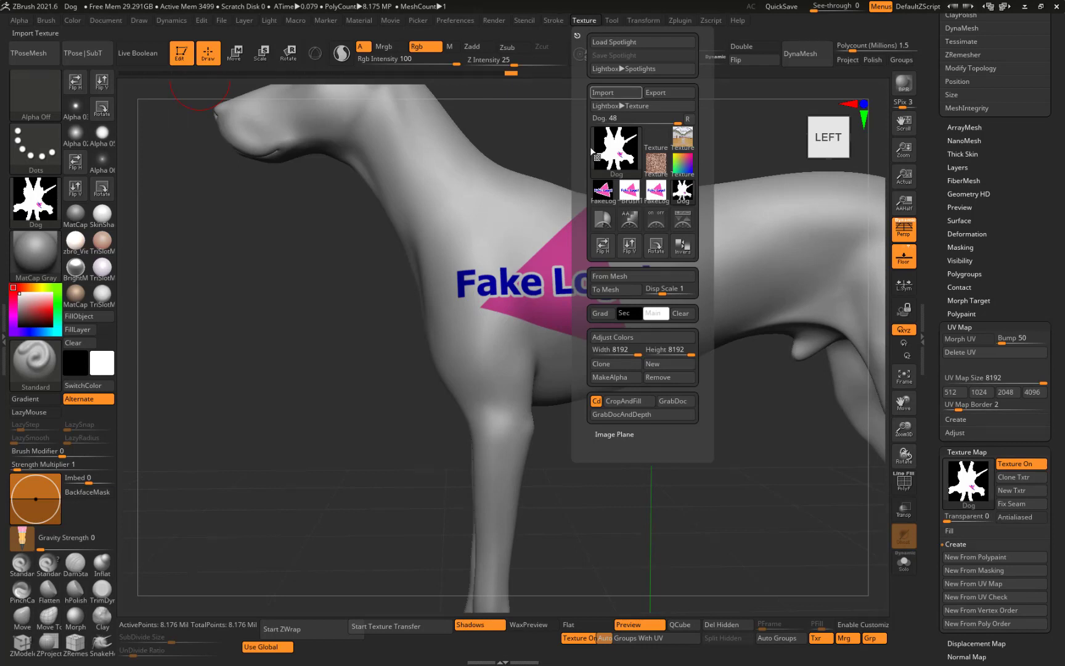
{"action": "left_click", "coordinate": [629, 247]}
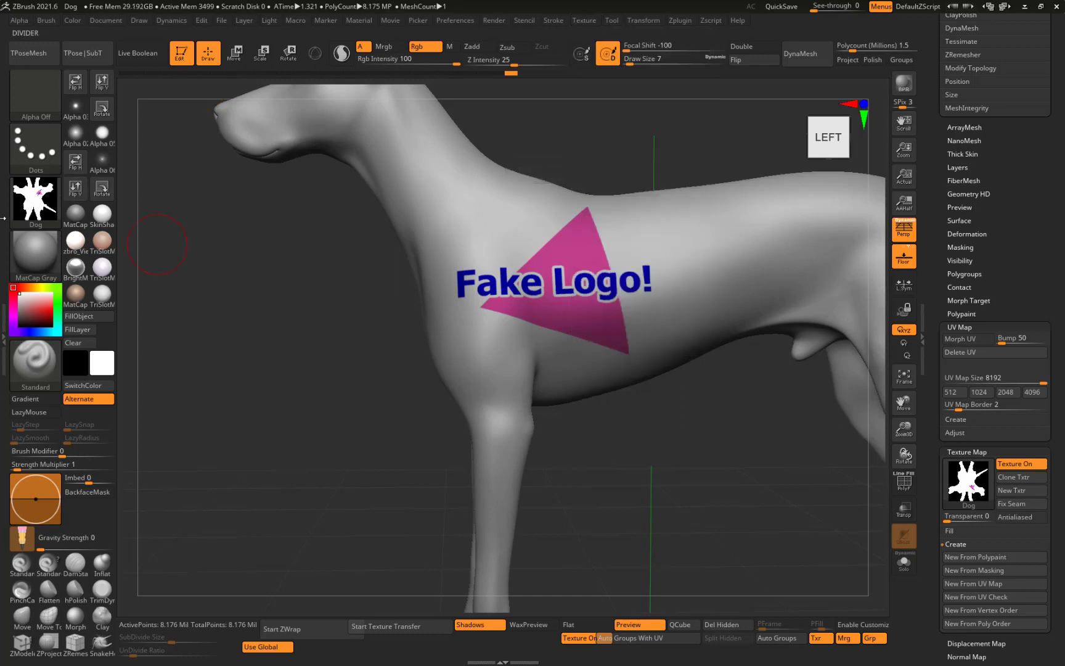
Export the flipped texture as Dog.jpg in JPEG format at quality 100 and the full 8192 crop size.
{"action": "left_click", "coordinate": [35, 200]}
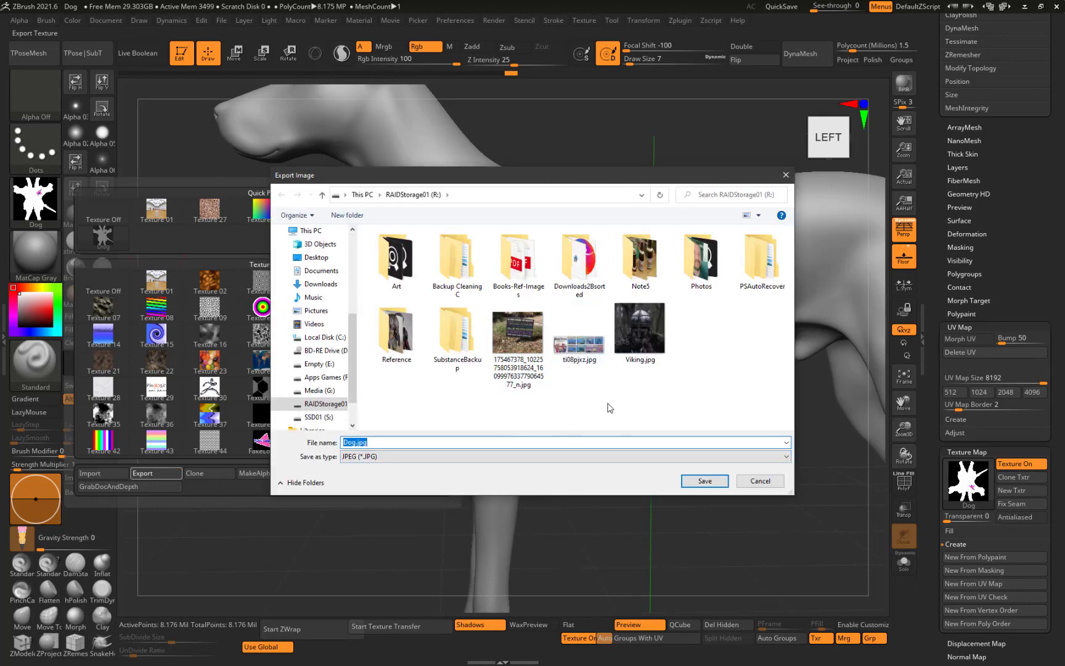
{"action": "left_click", "coordinate": [706, 482]}
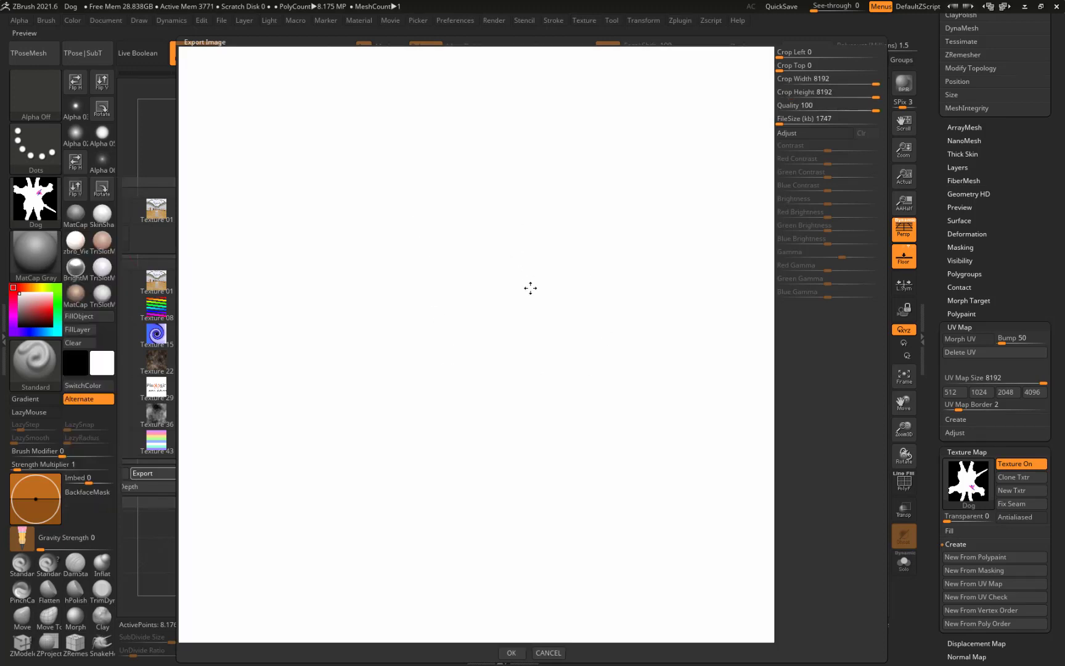
{"action": "left_click", "coordinate": [512, 652]}
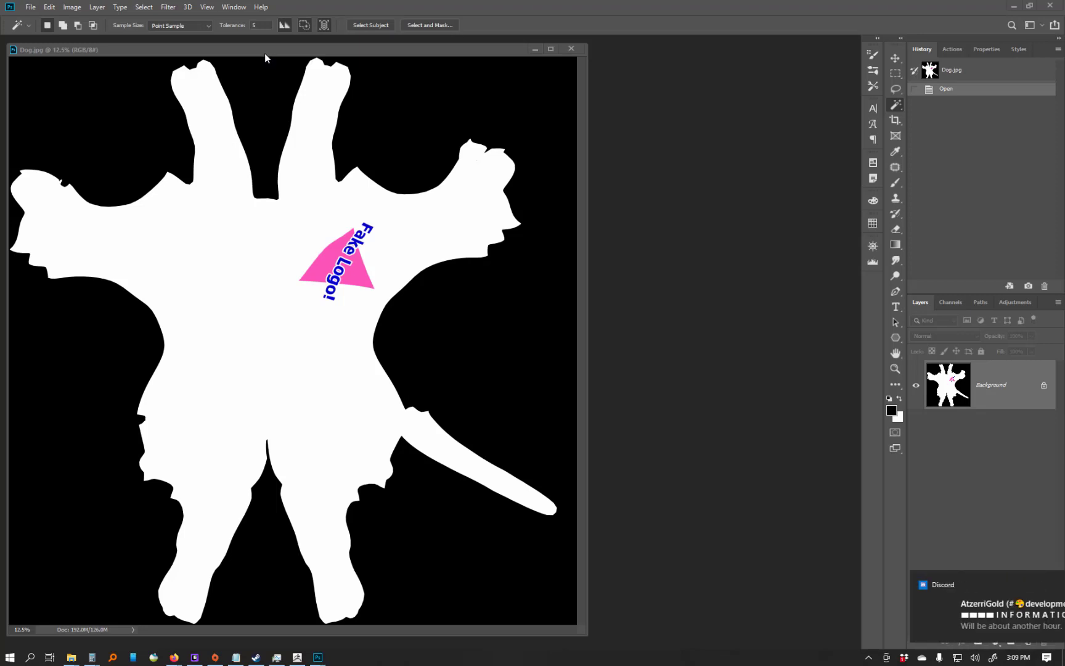
Examine the exported Dog.jpg in Photoshop, and switch back to the dog model in ZBrush.
{"action": "left_click_drag", "start_coordinate": [268, 53], "coordinate": [497, 61]}
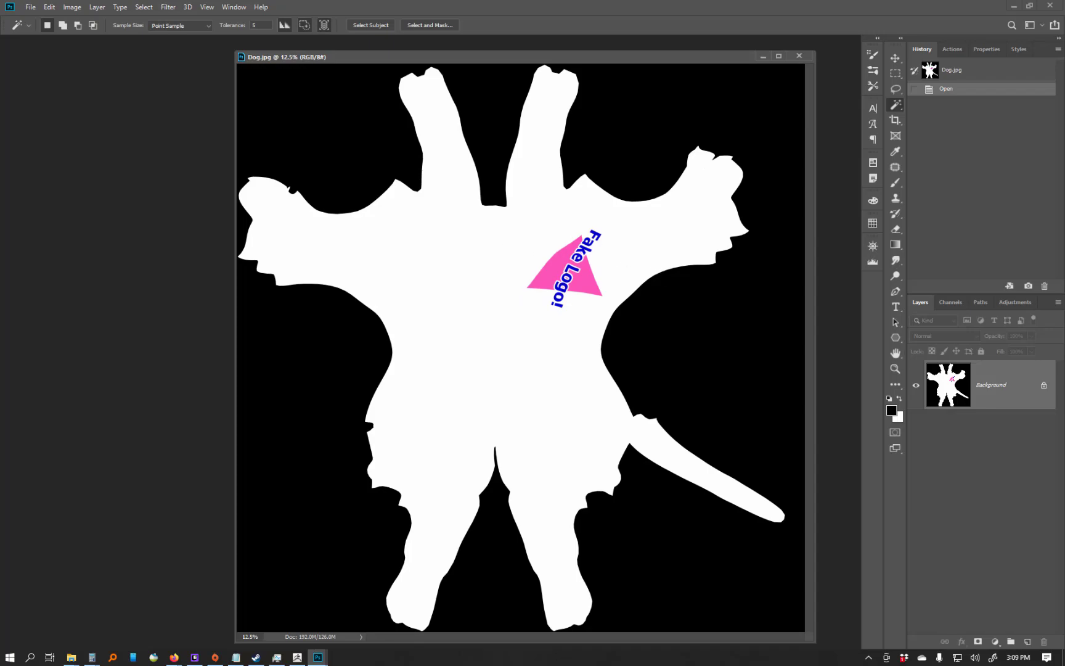
{"action": "key", "text": "alt+Tab"}
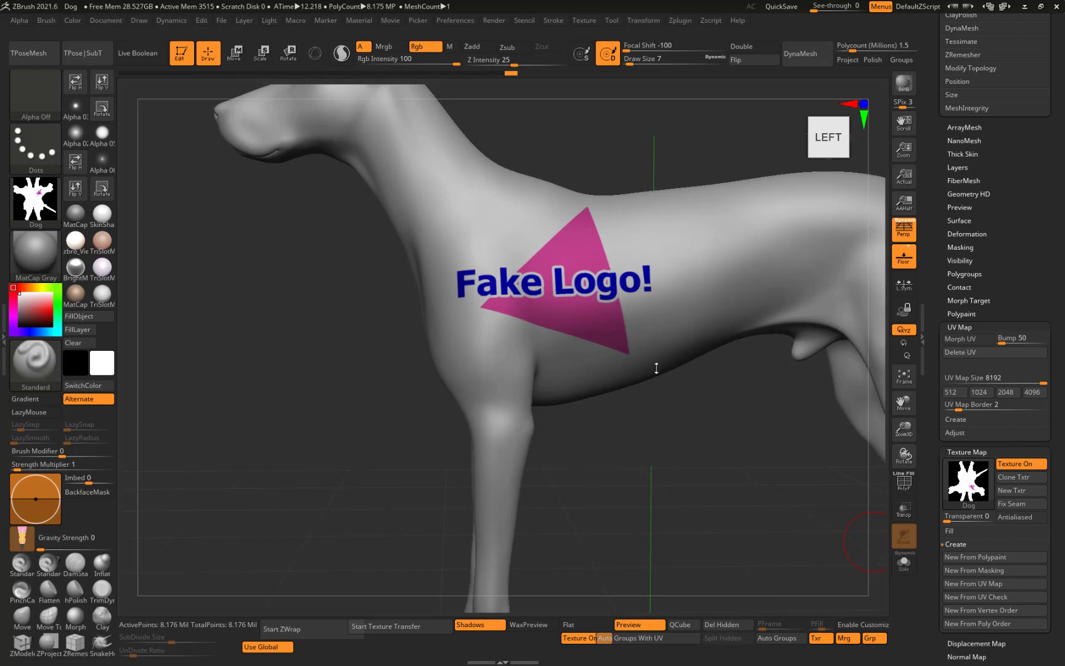
{"action": "left_click_drag", "start_coordinate": [658, 483], "coordinate": [644, 481]}
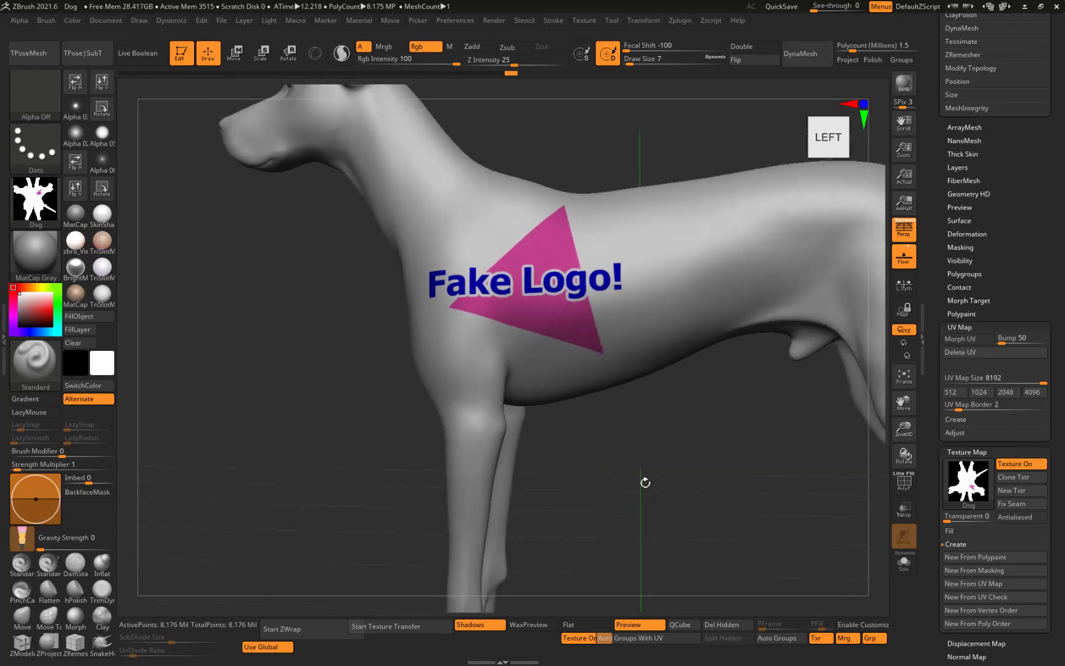
Set the current texture to off and lower the dog to subdivision level 1, checking the logo on the low-poly mesh.
{"action": "left_click", "coordinate": [47, 206]}
{"action": "left_click", "coordinate": [102, 215]}
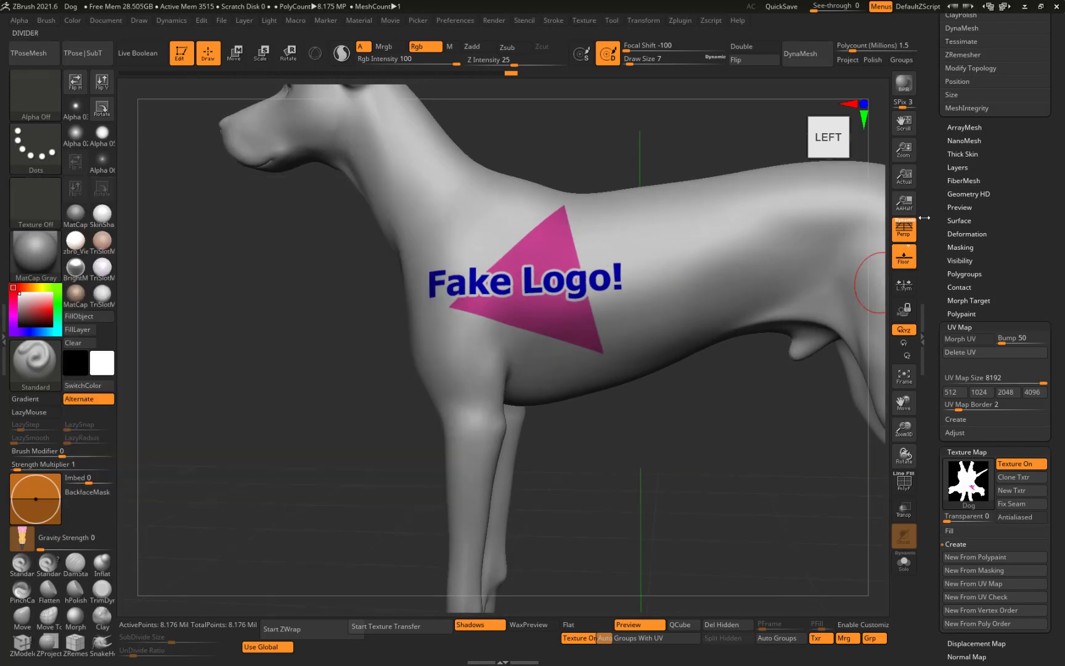
{"action": "scroll", "coordinate": [992, 432], "scroll_direction": "up", "scroll_amount": 10}
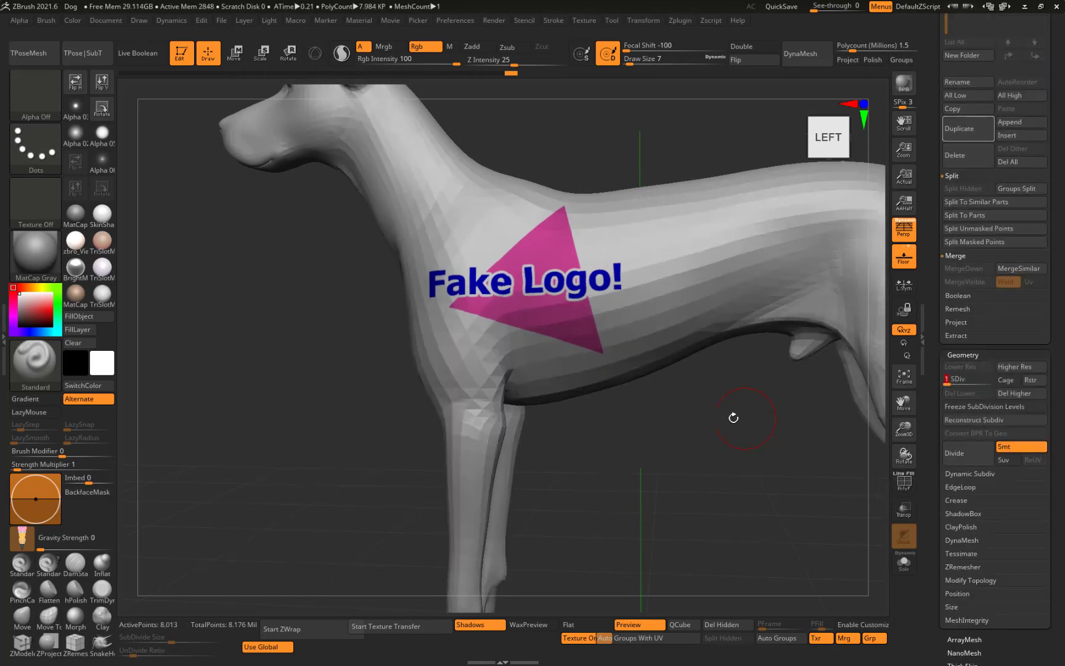
{"action": "left_click_drag", "start_coordinate": [606, 428], "coordinate": [662, 426]}
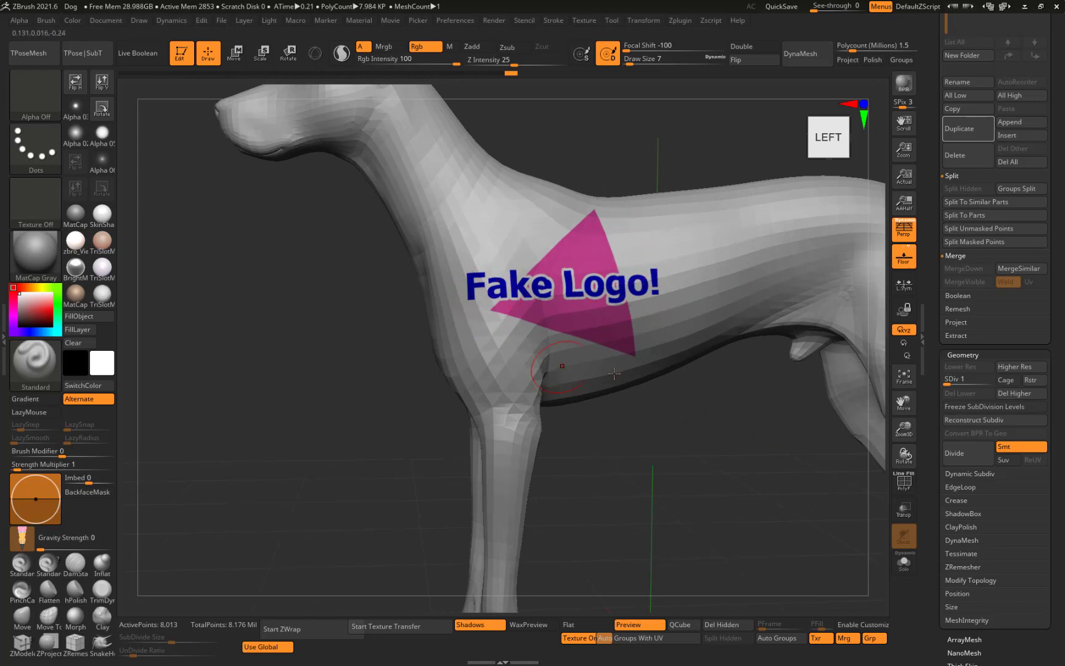
{"action": "left_click_drag", "start_coordinate": [632, 456], "coordinate": [548, 359]}
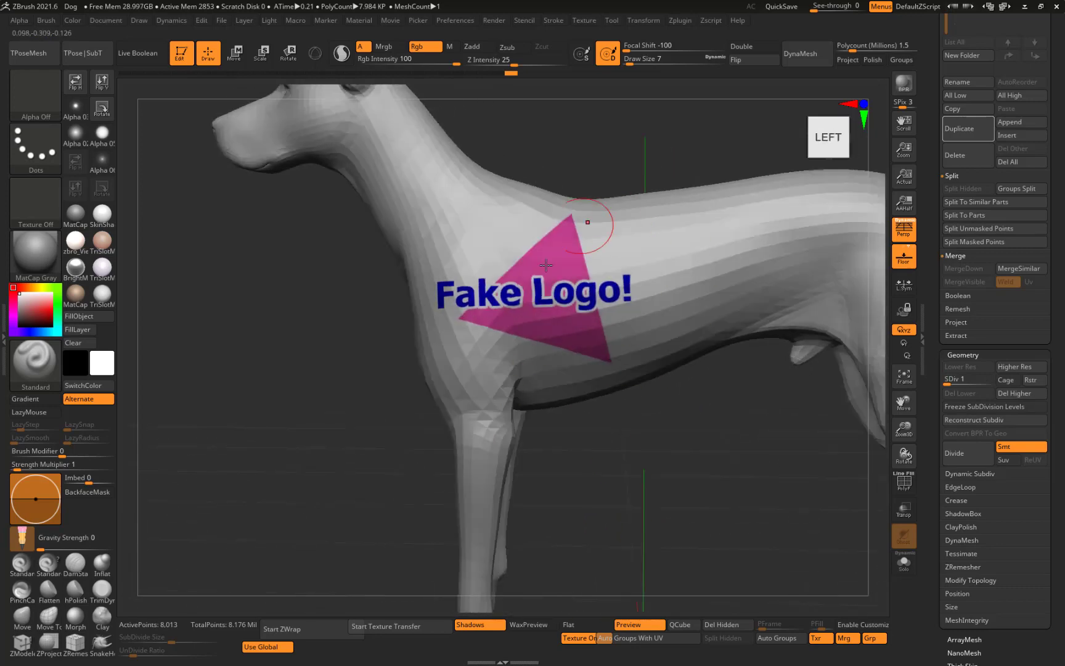
{"action": "left_click_drag", "start_coordinate": [638, 482], "coordinate": [657, 460]}
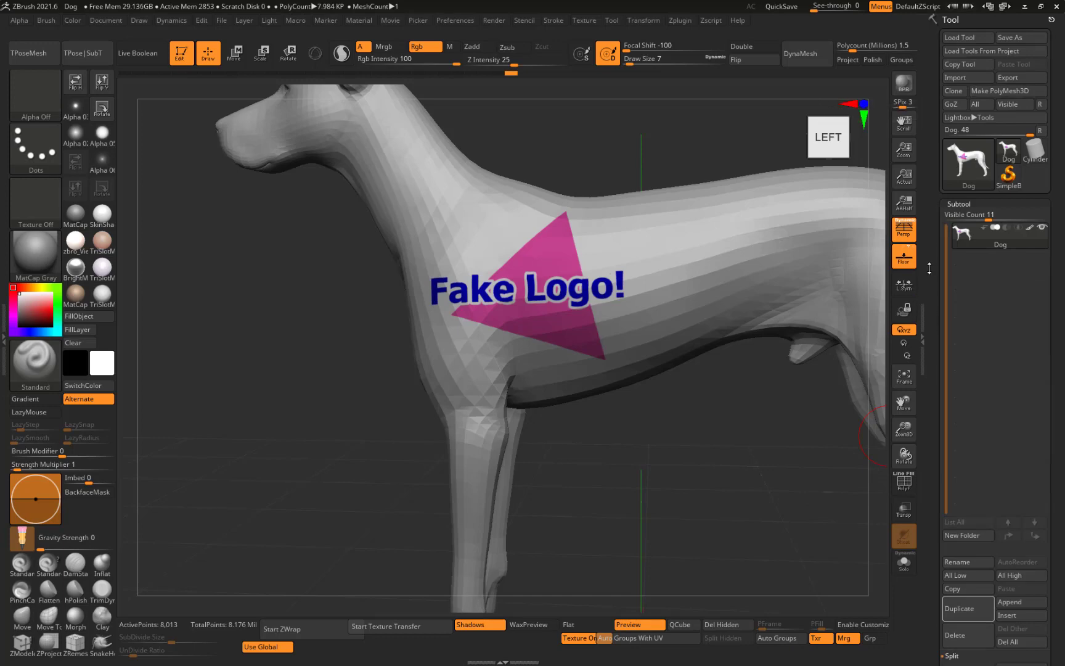
Check the mesh export options for quads, texture coordinates and merged UVs, and export the low-resolution dog as an OBJ.
{"action": "left_click_drag", "start_coordinate": [939, 216], "coordinate": [938, 68]}
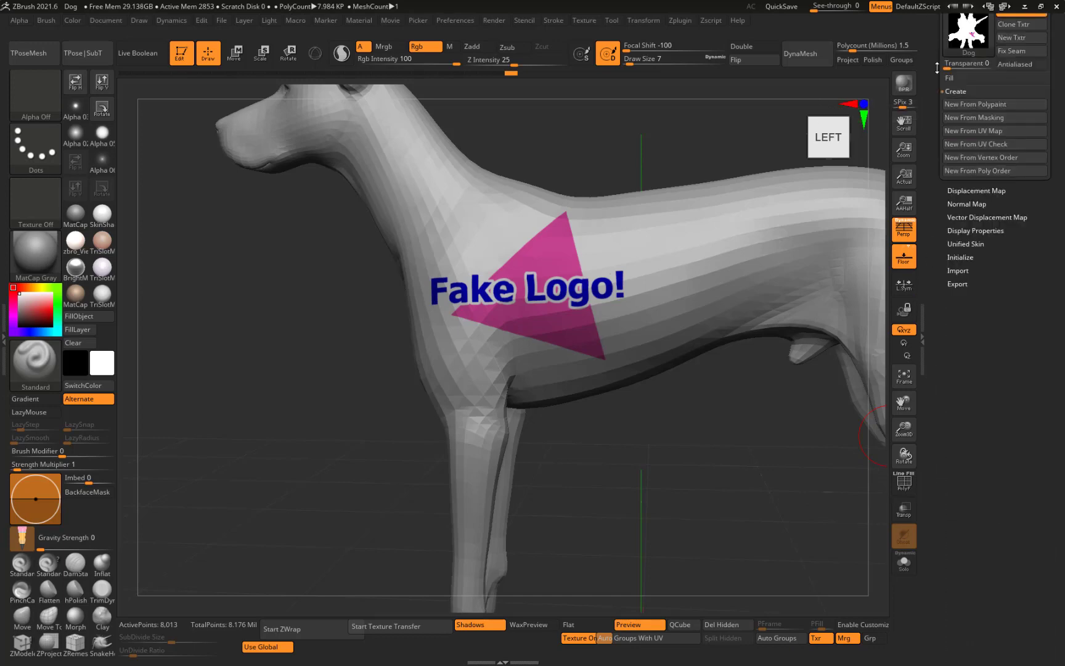
{"action": "left_click", "coordinate": [965, 284]}
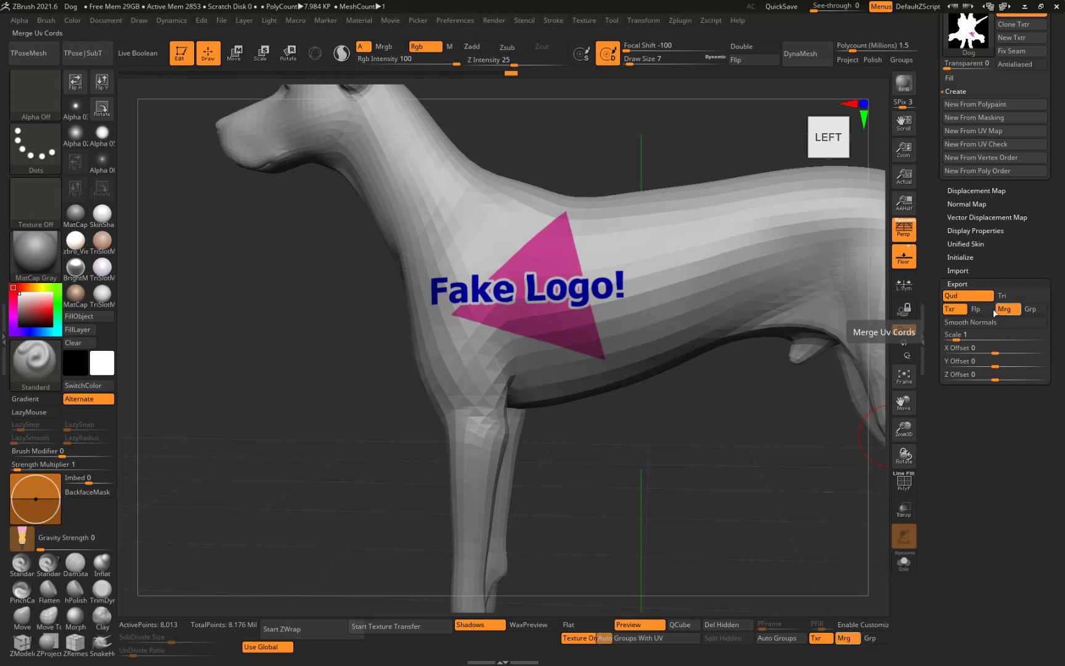
{"action": "scroll", "coordinate": [967, 128], "scroll_direction": "up", "scroll_amount": 10}
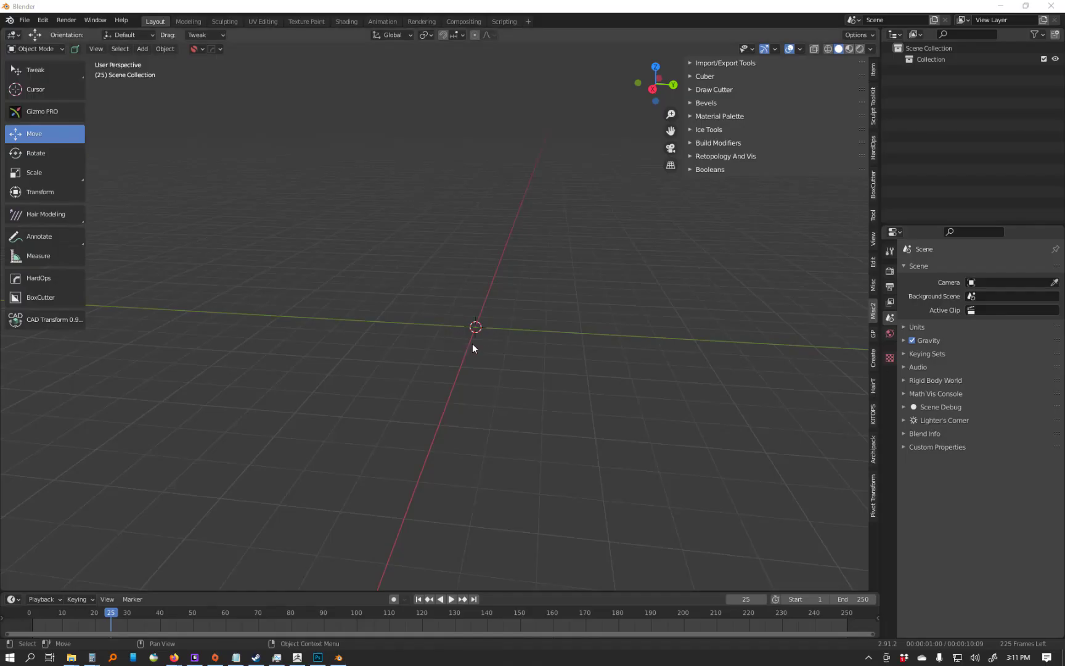
Switch to Blender and import the exported dog as a Wavefront OBJ.
{"action": "left_click", "coordinate": [24, 20]}
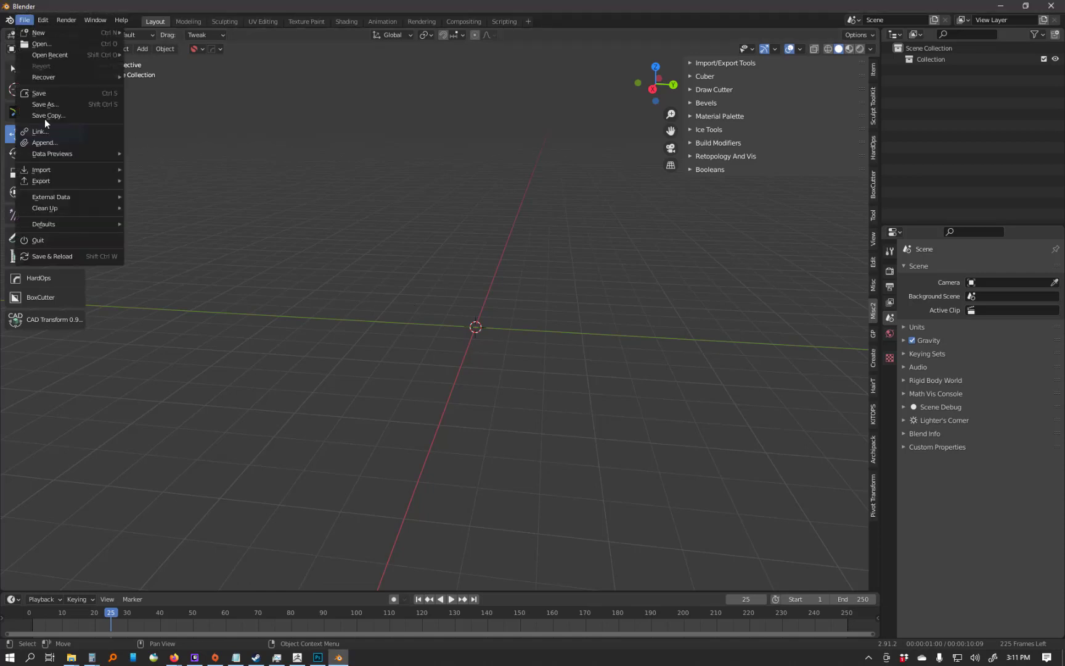
{"action": "mouse_move", "coordinate": [54, 171]}
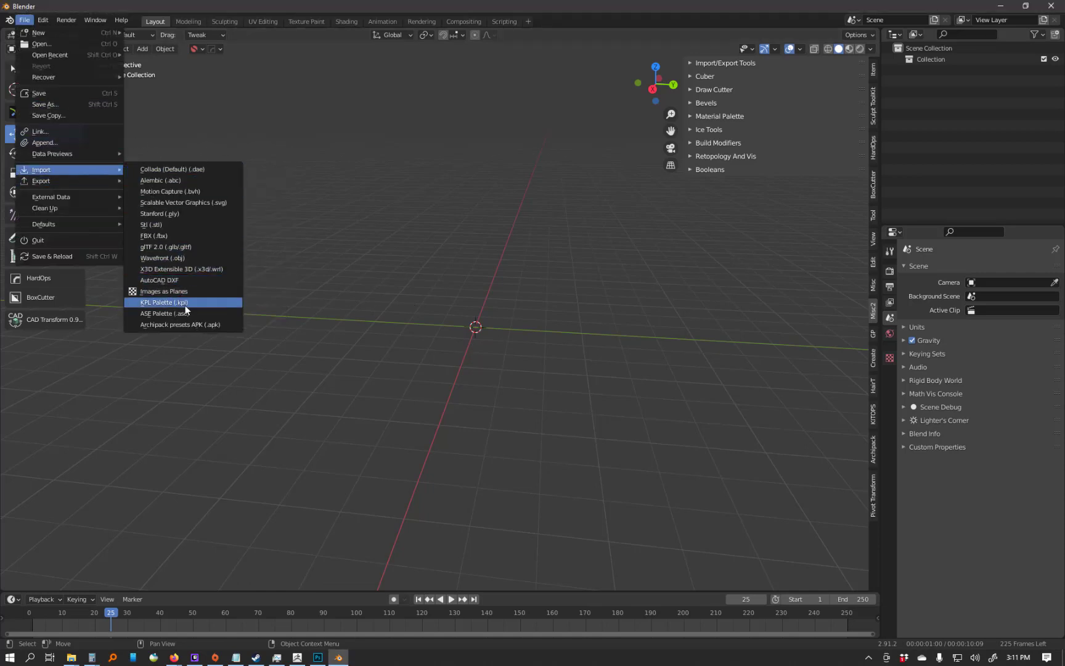
{"action": "left_click", "coordinate": [176, 257]}
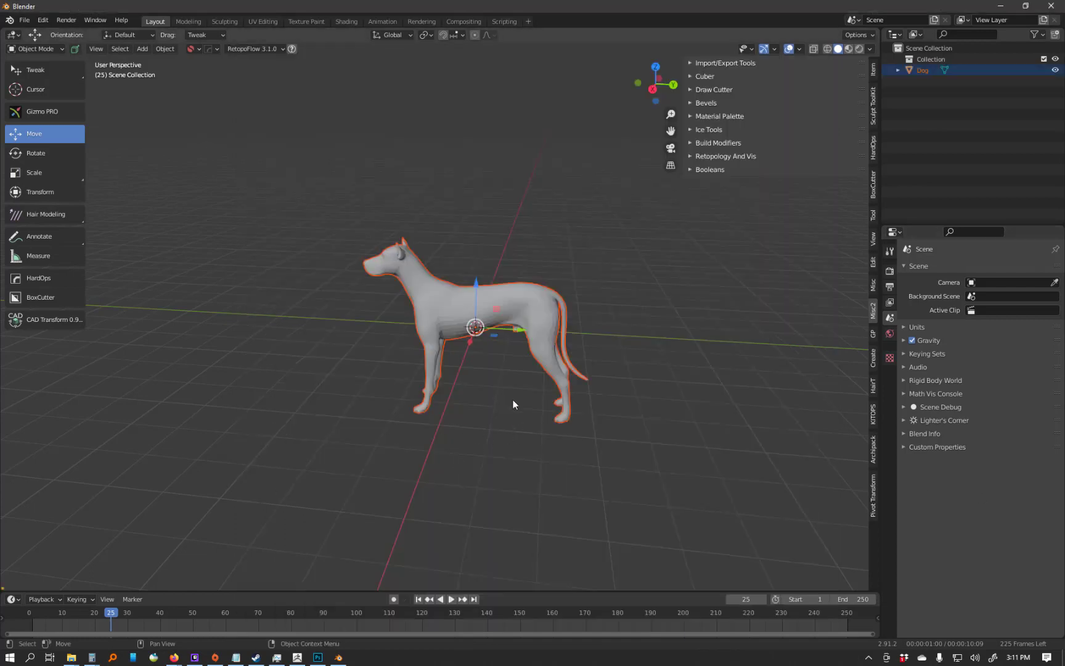
Examine the logo on the imported dog and show the material properties to inspect its base colour texture.
{"action": "scroll", "coordinate": [544, 401], "scroll_direction": "up", "scroll_amount": 5}
{"action": "middle_click_drag", "start_coordinate": [544, 406], "coordinate": [517, 395]}
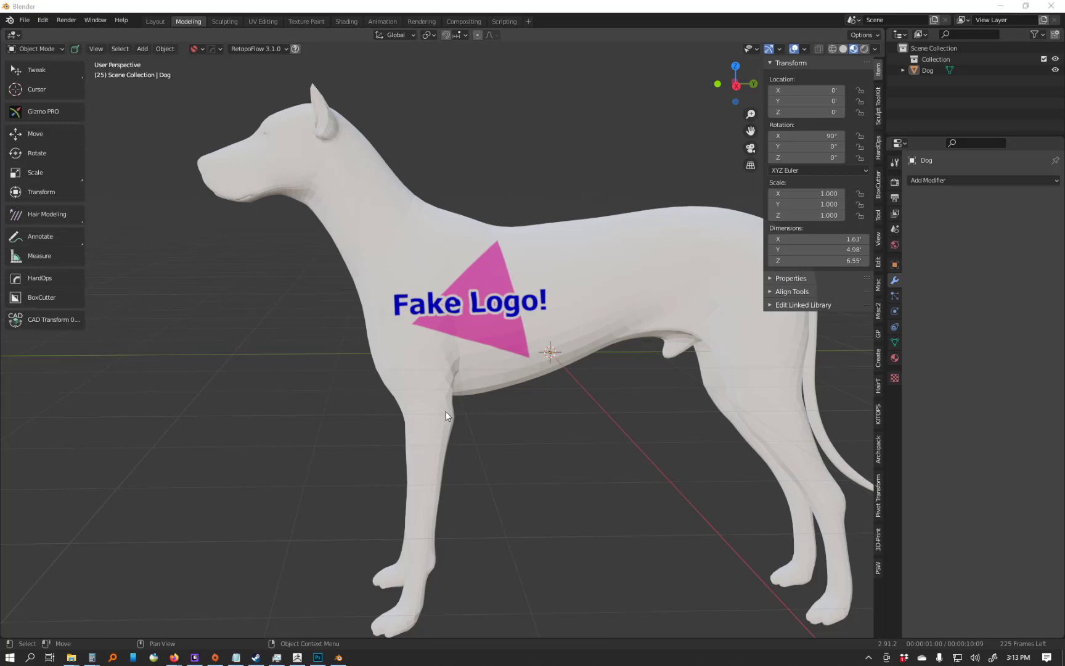
{"action": "middle_click_drag", "start_coordinate": [473, 388], "coordinate": [454, 375], "text": "shift"}
{"action": "left_click", "coordinate": [894, 358]}
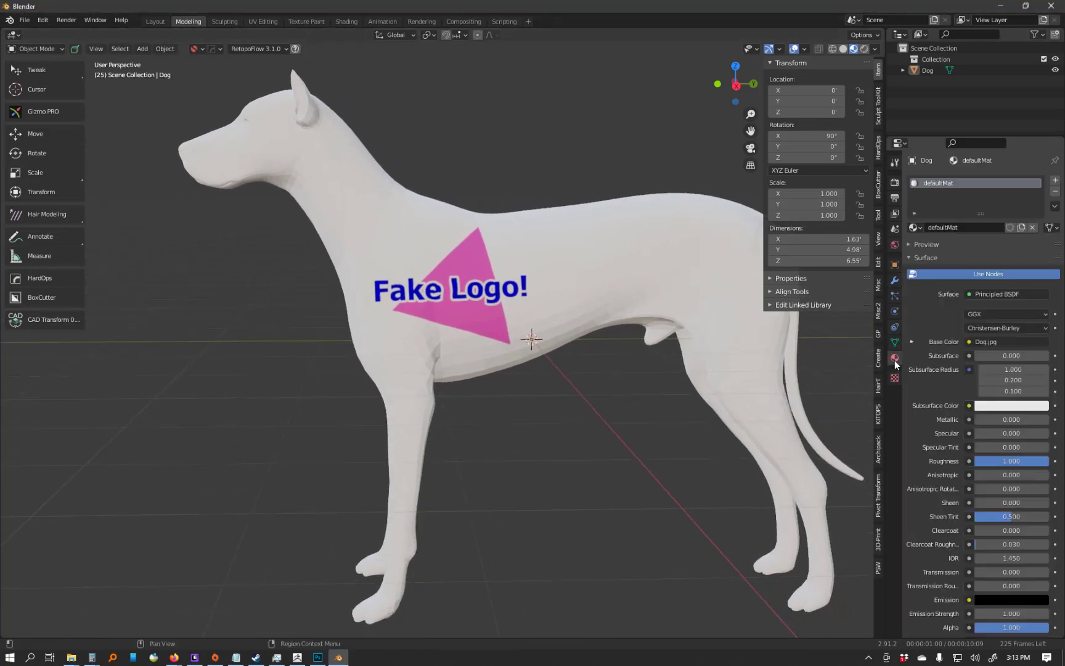